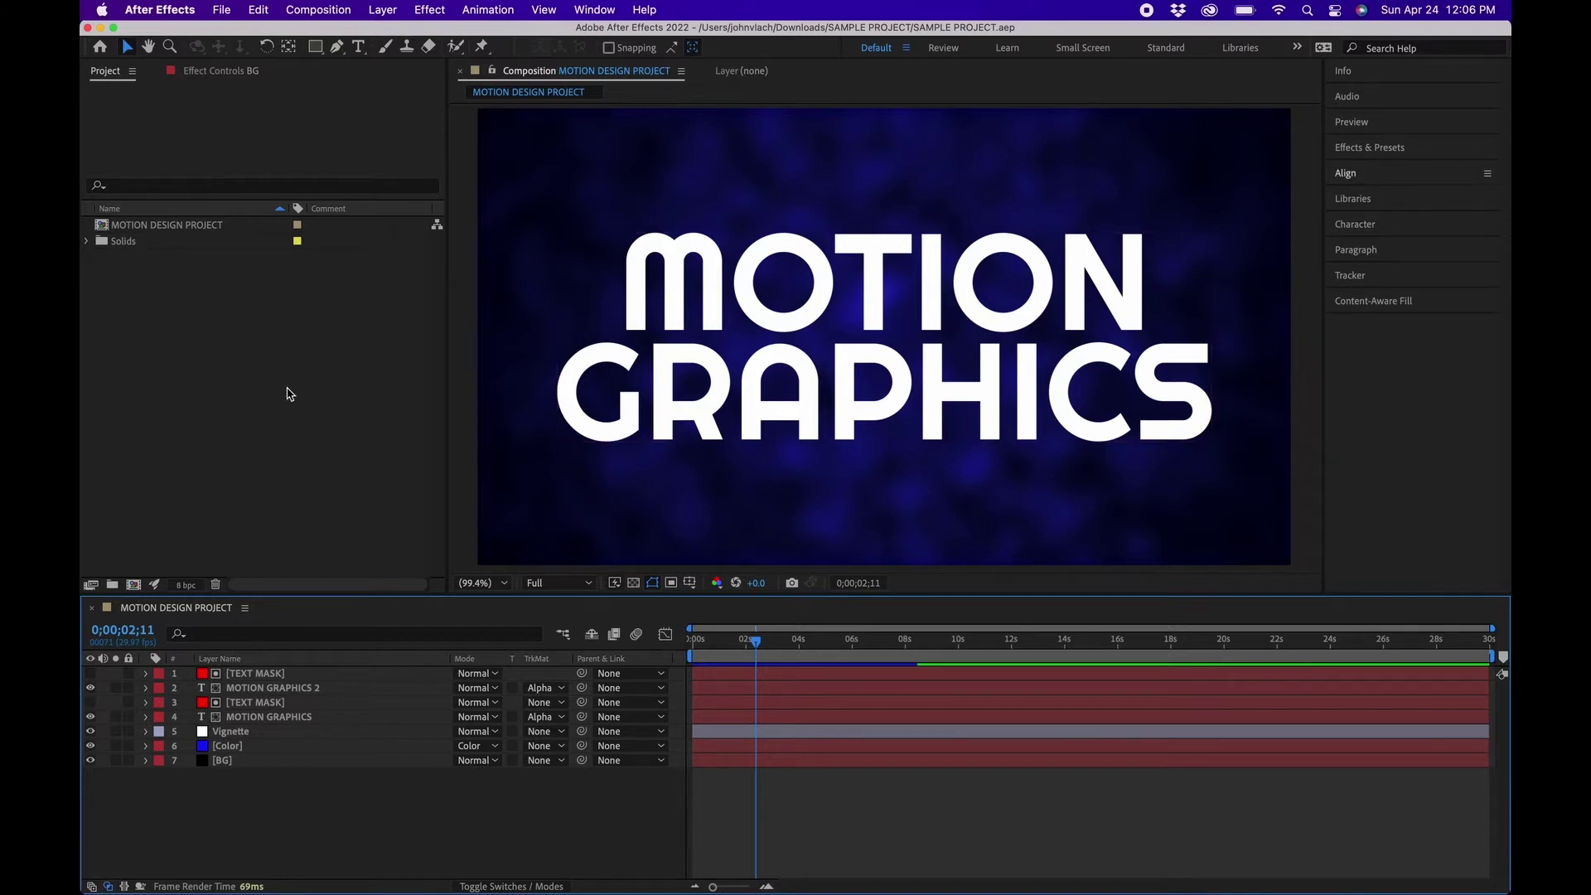
Open Window > Review with Frame.io and log in with the Adobe ID.
click(595, 10)
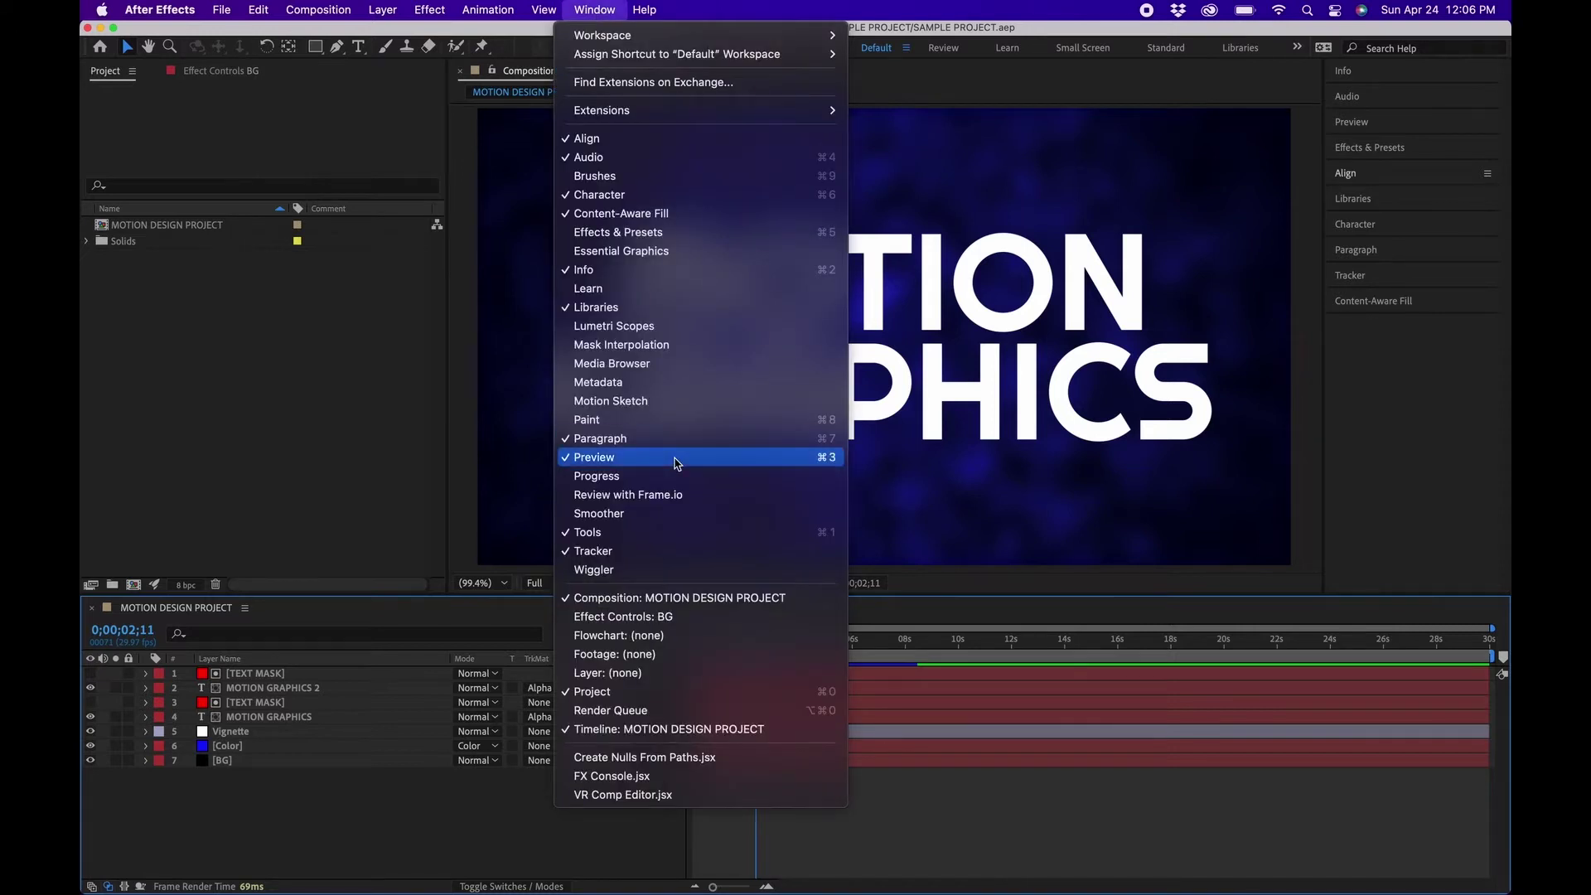
click(670, 496)
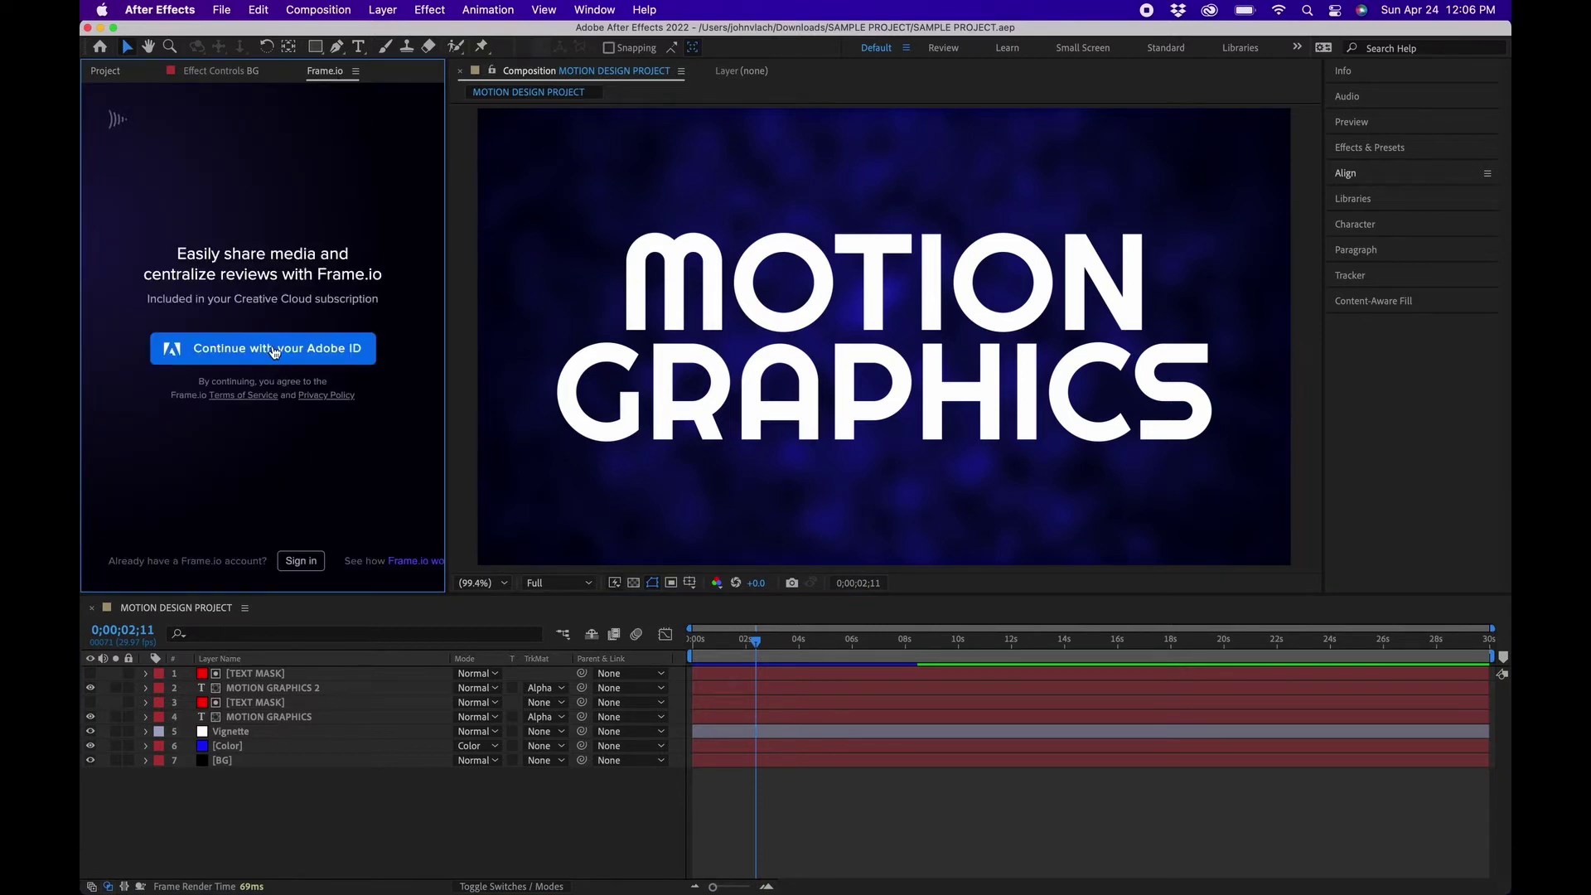
click(217, 351)
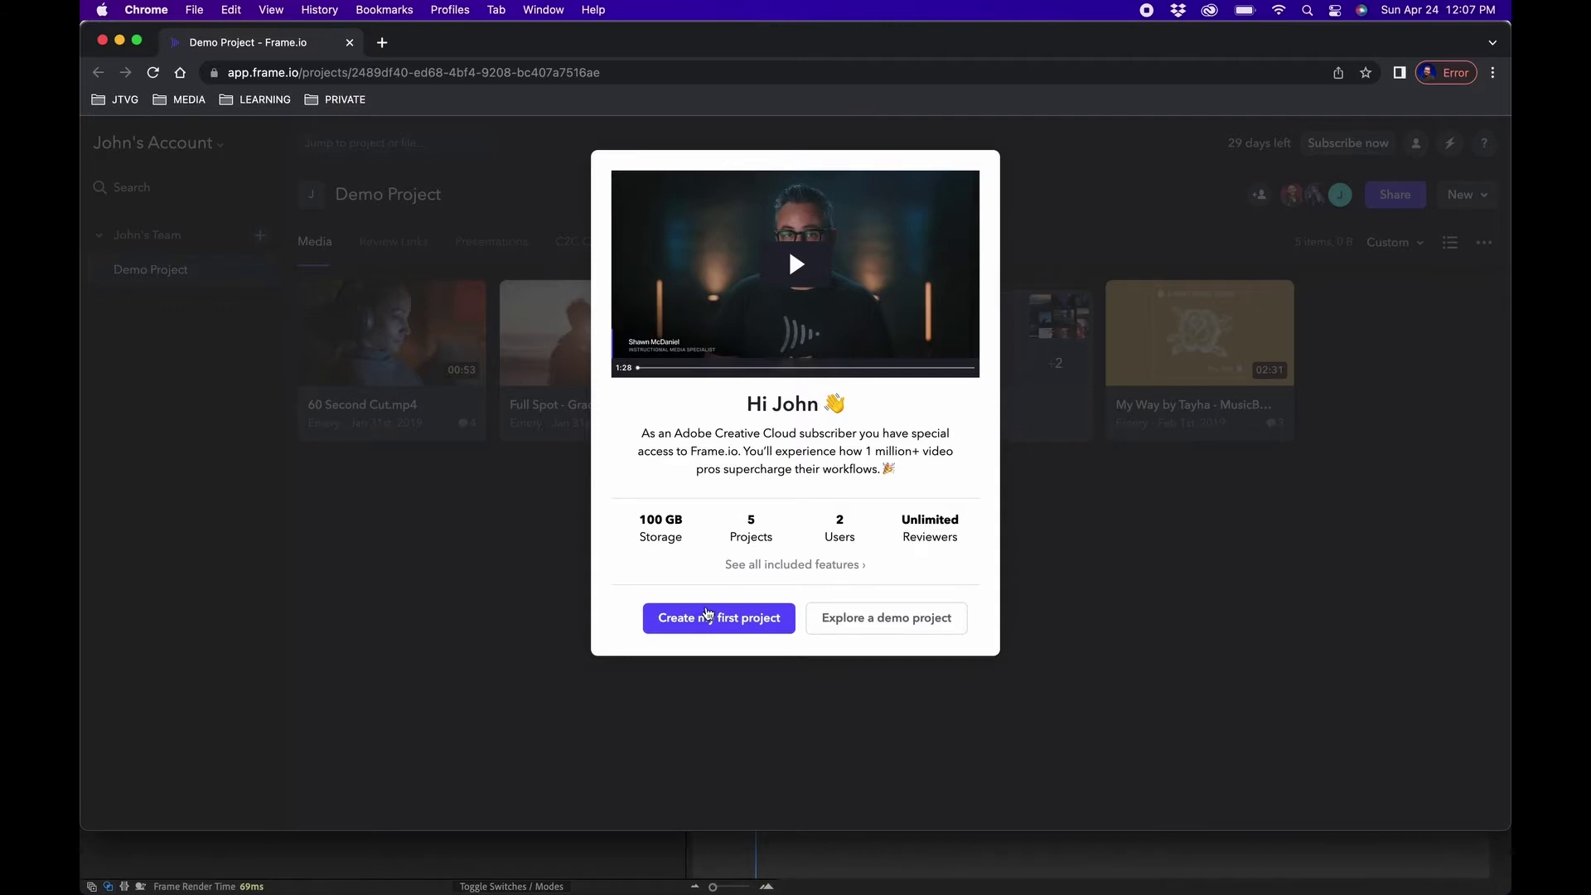
Dismiss the Frame.io welcome message and create a team project named TEST PROJECT.
click(702, 620)
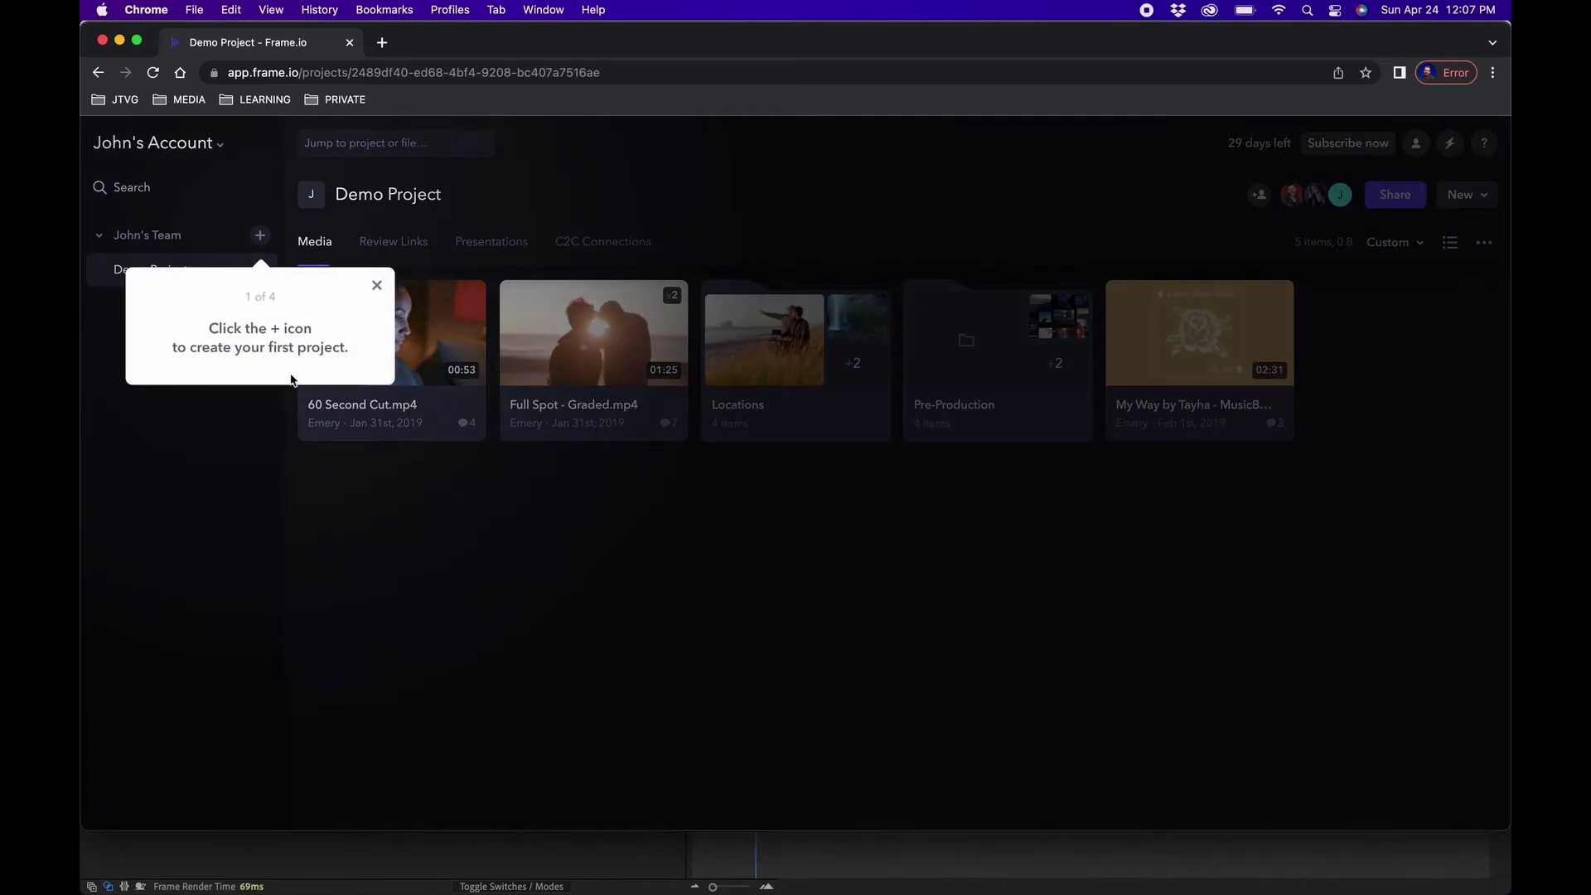
click(264, 239)
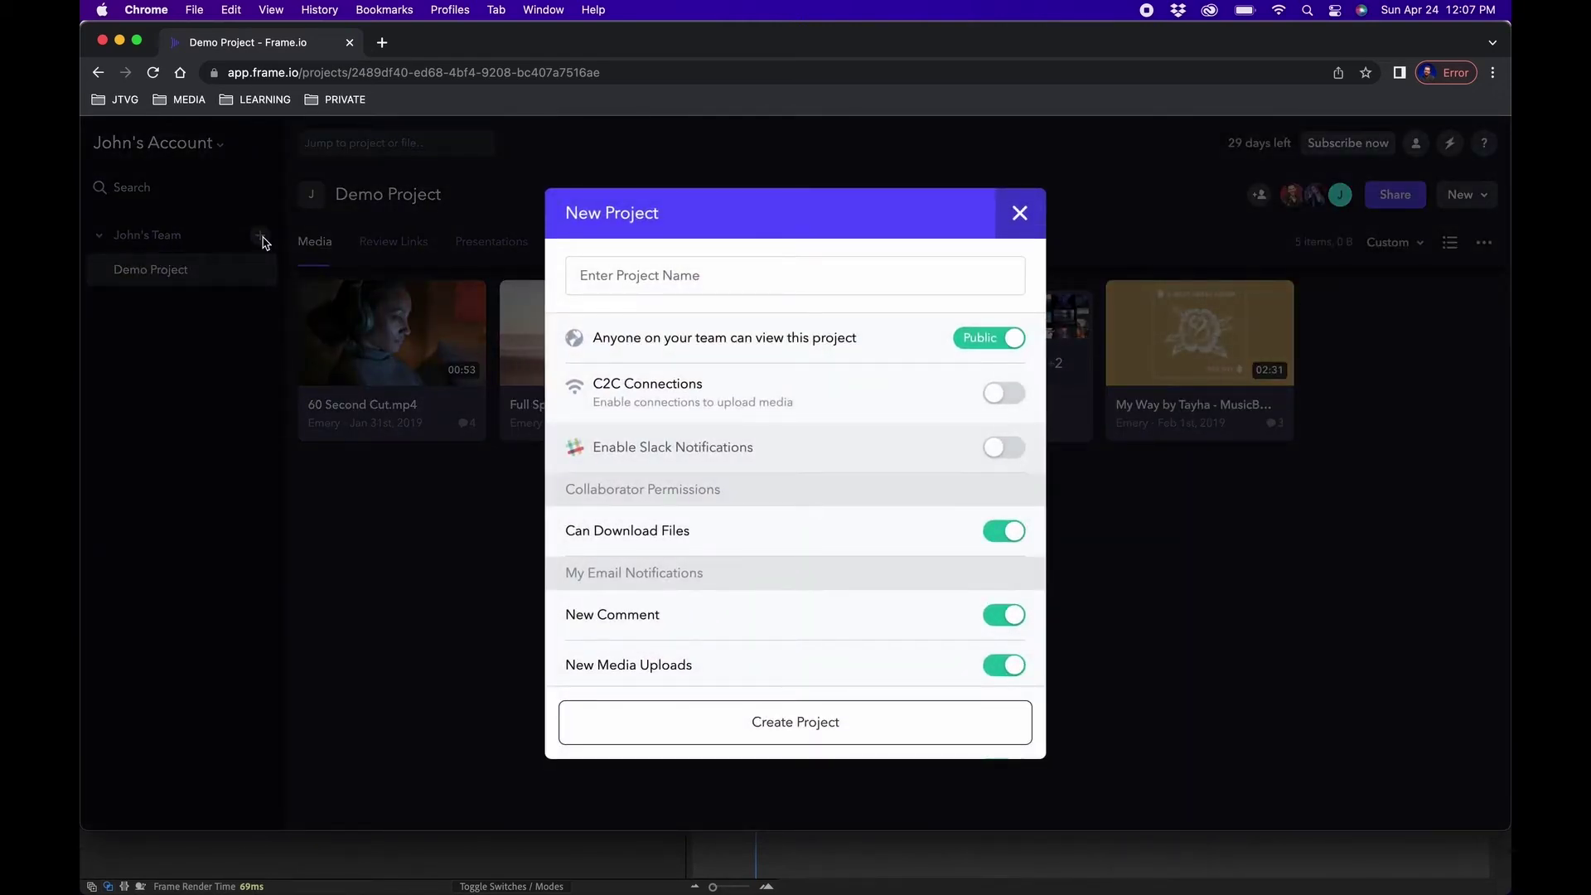
click(606, 272)
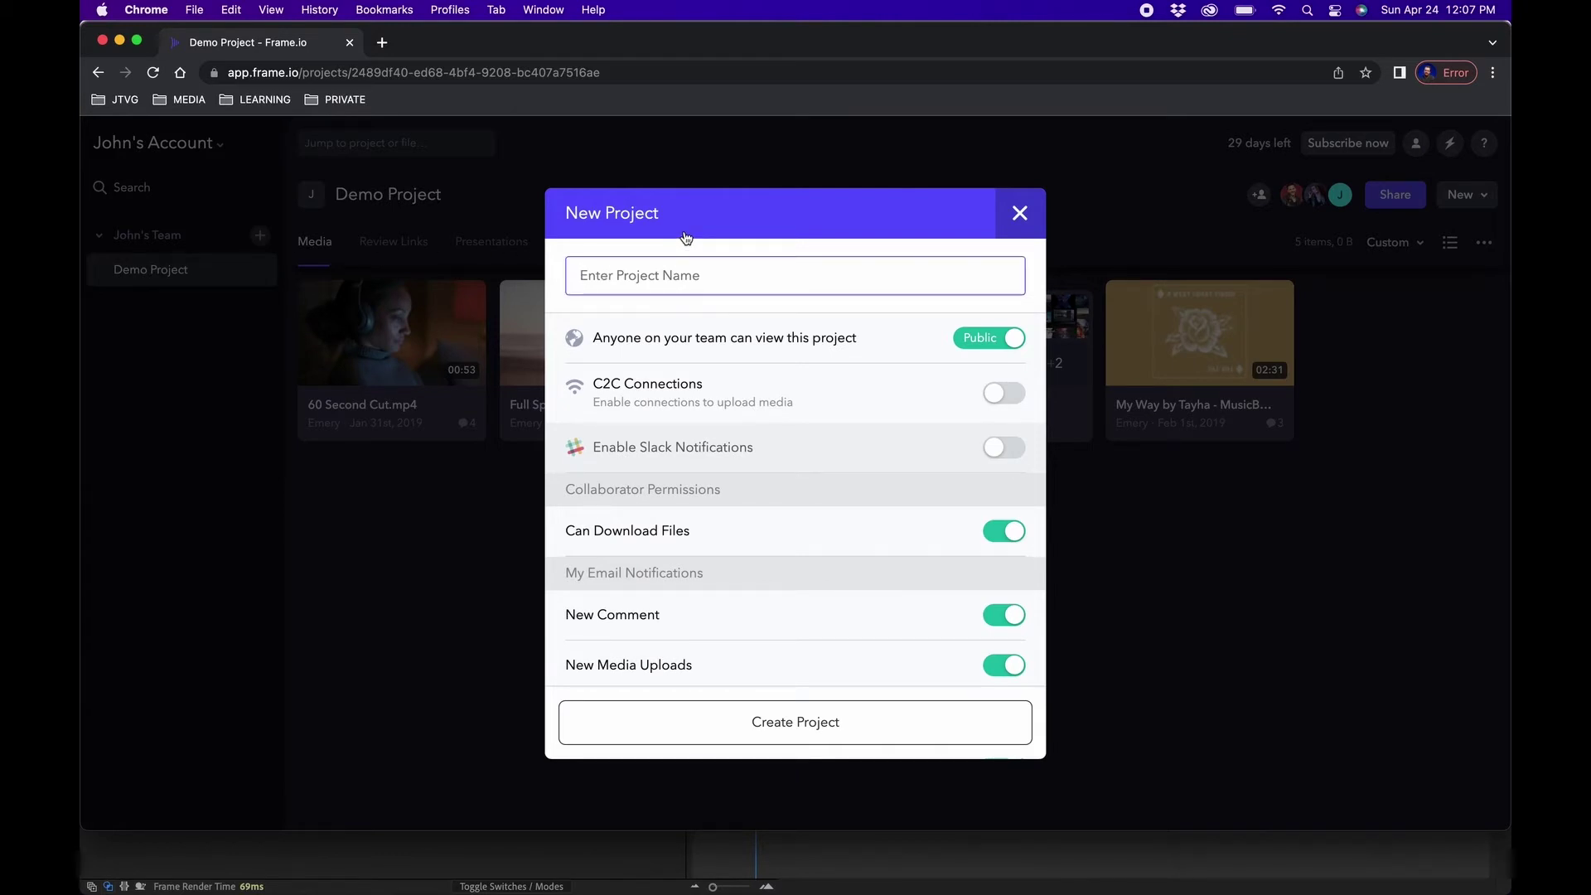
text(TEST PROJECT)
scroll(819, 527, down, 3)
scroll(819, 526, down, 3)
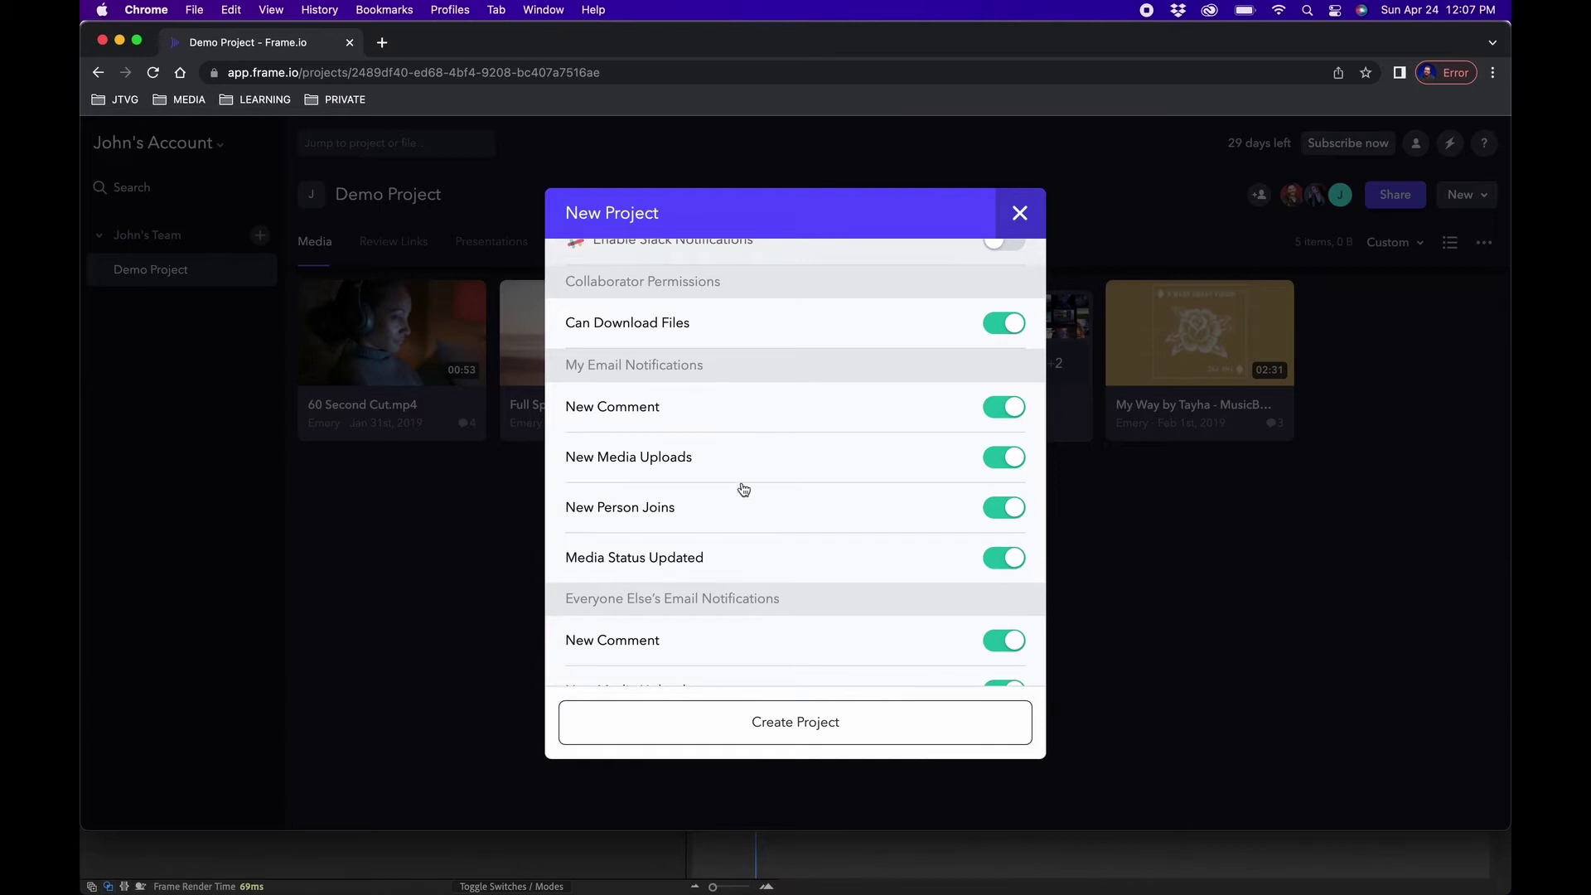
scroll(743, 489, down, 4)
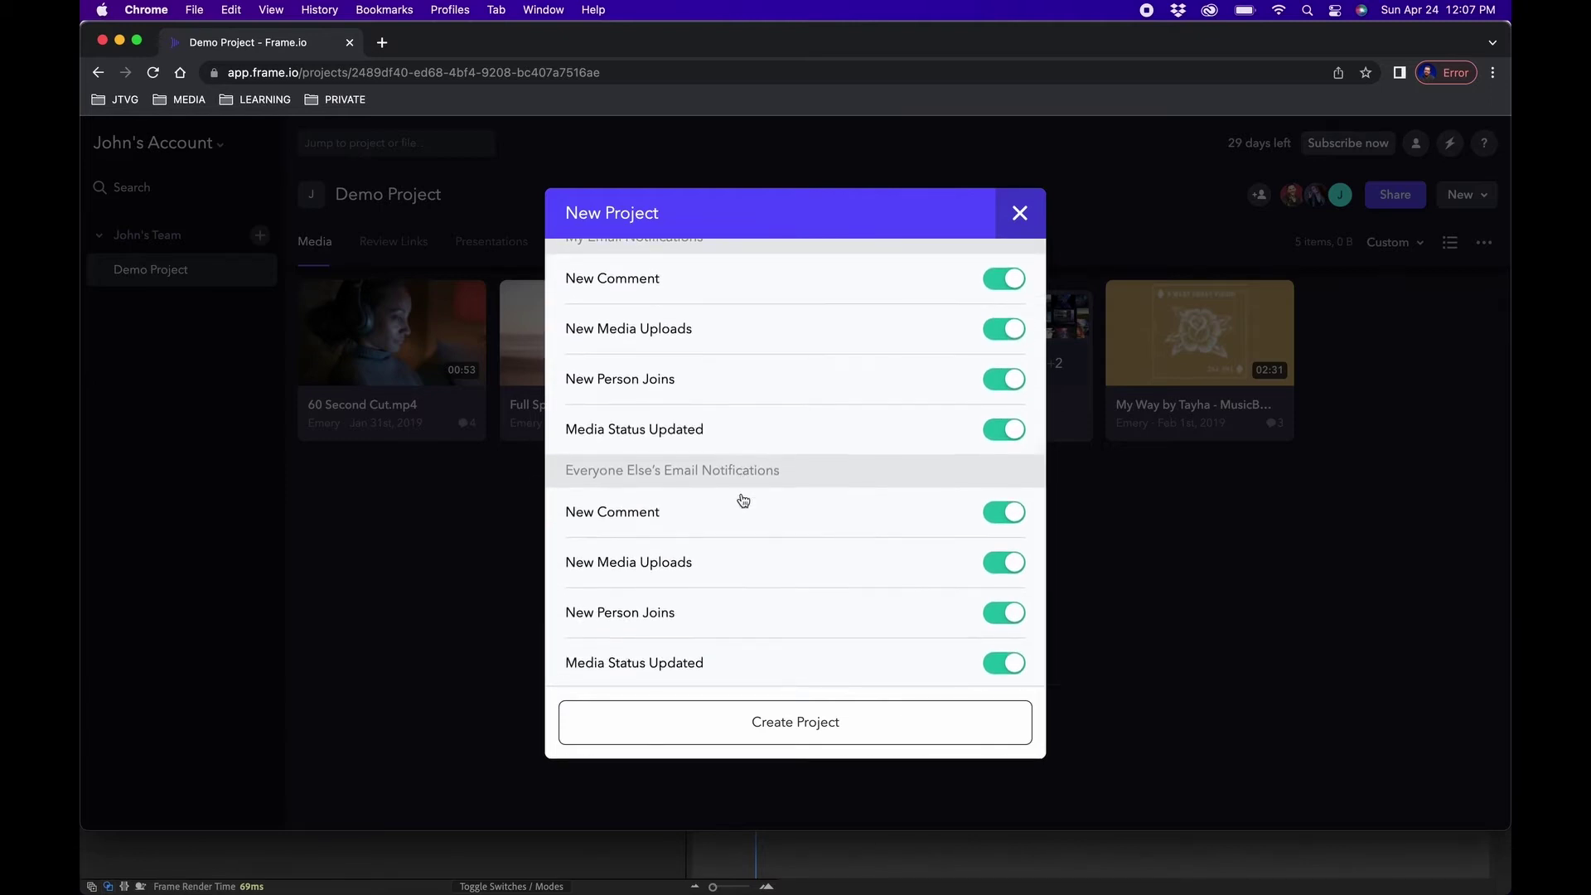
click(733, 720)
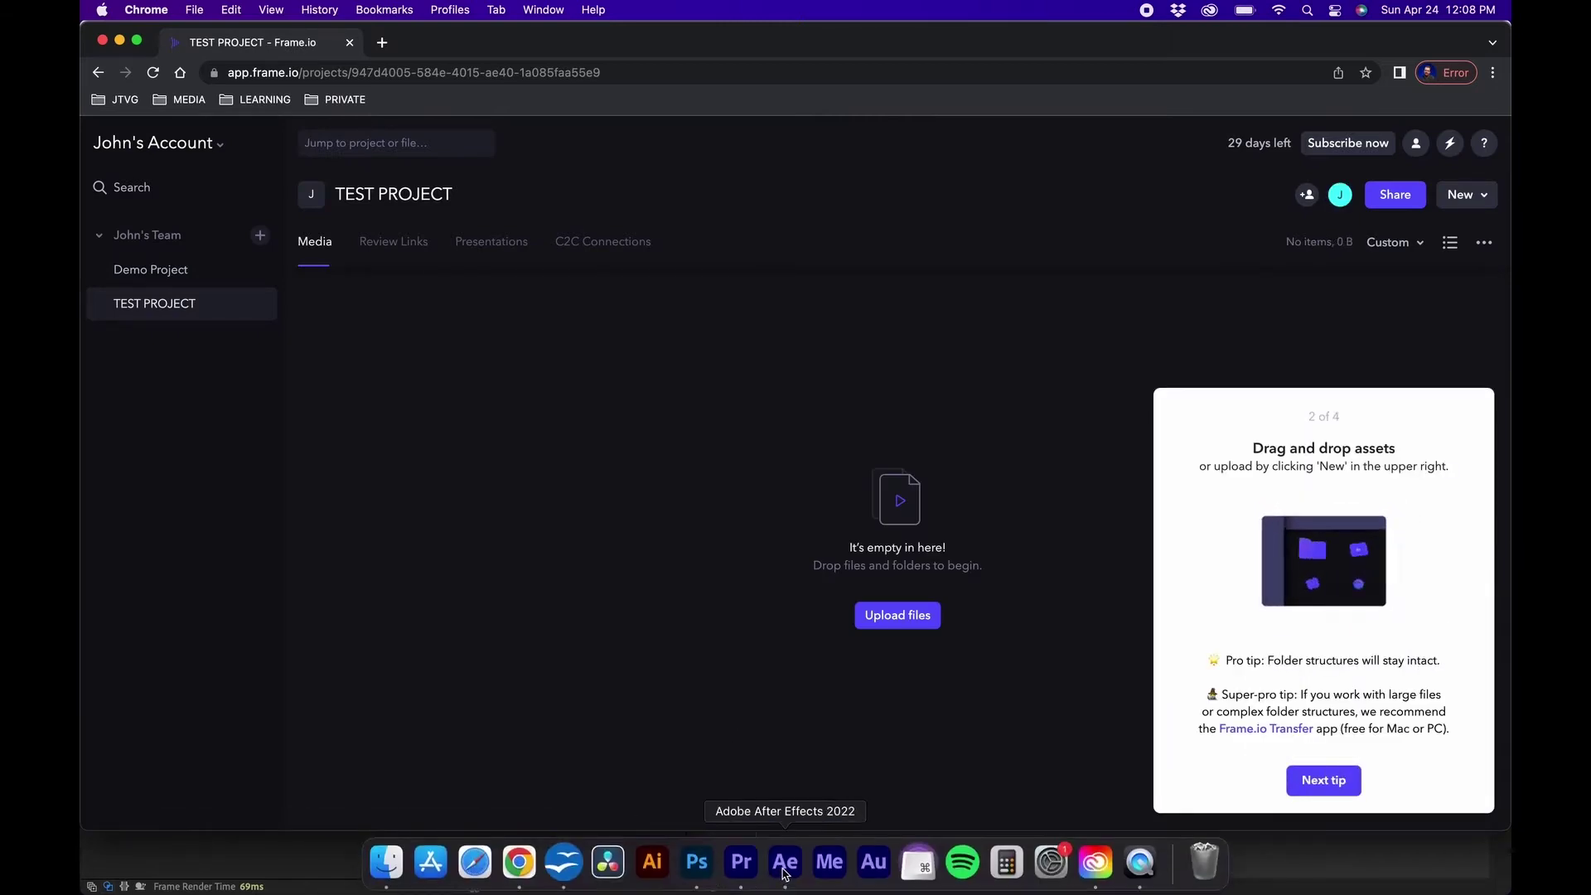
click(785, 862)
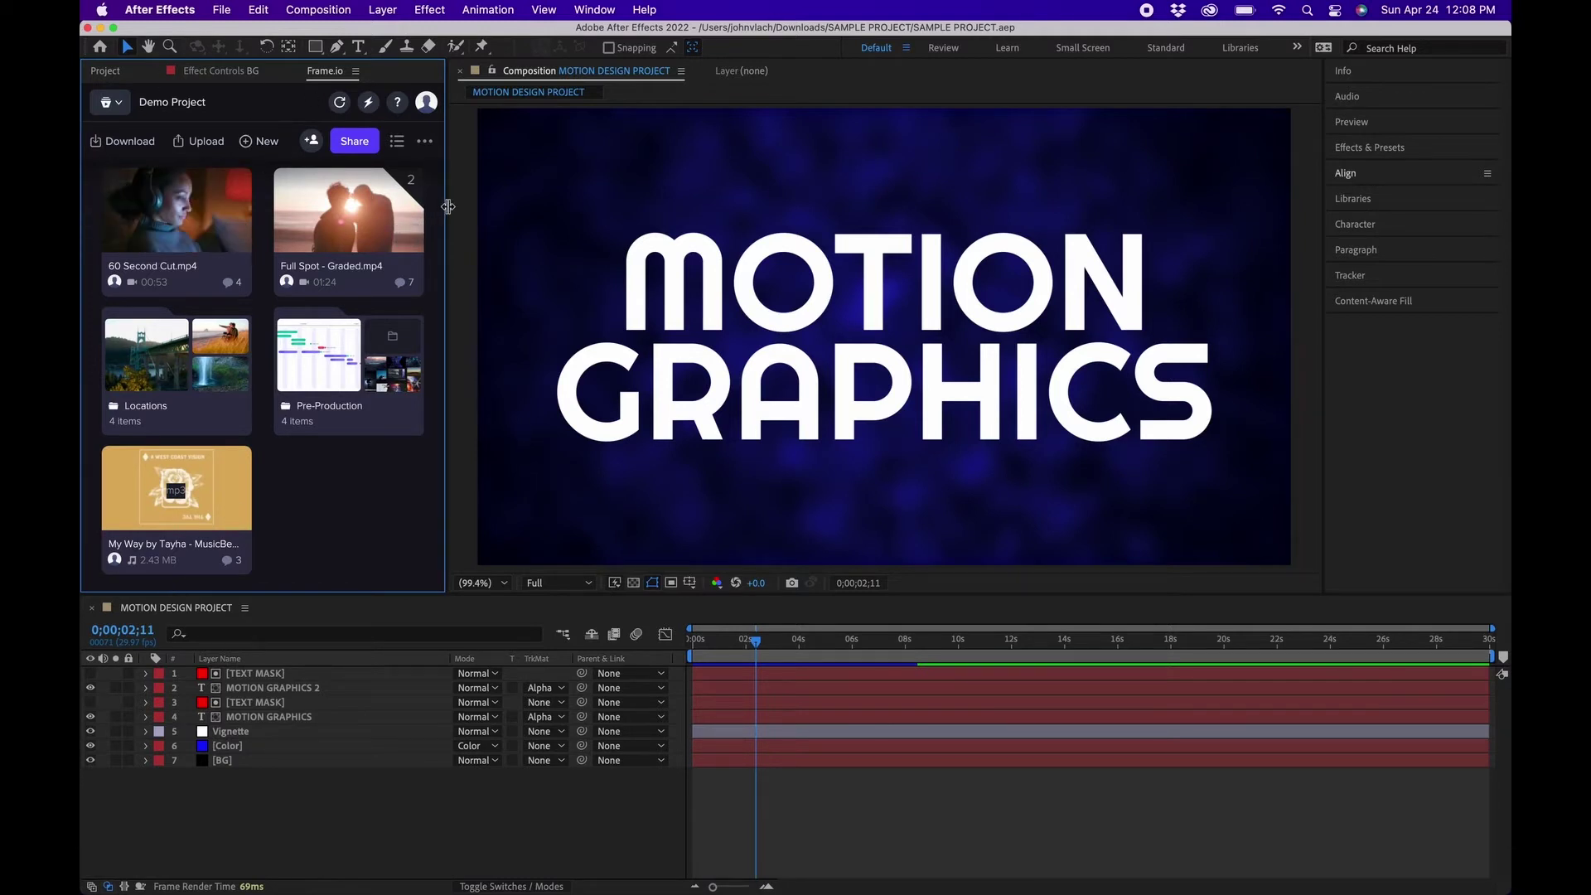
Widen the Frame.io panel, reload it and switch it to TEST PROJECT.
drag(447, 206, 566, 204)
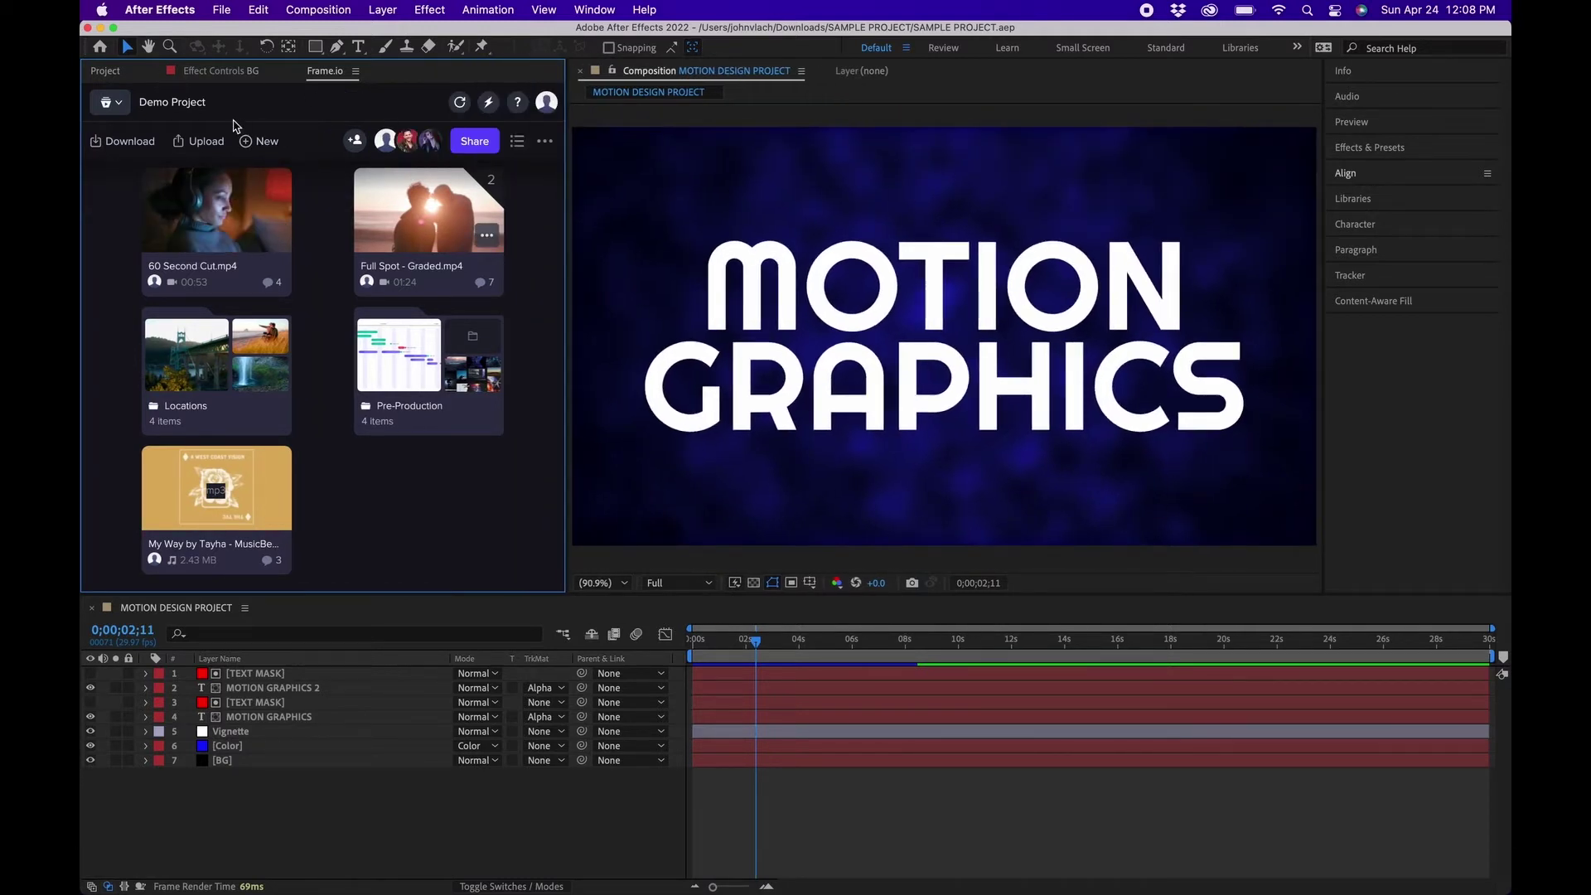
click(461, 104)
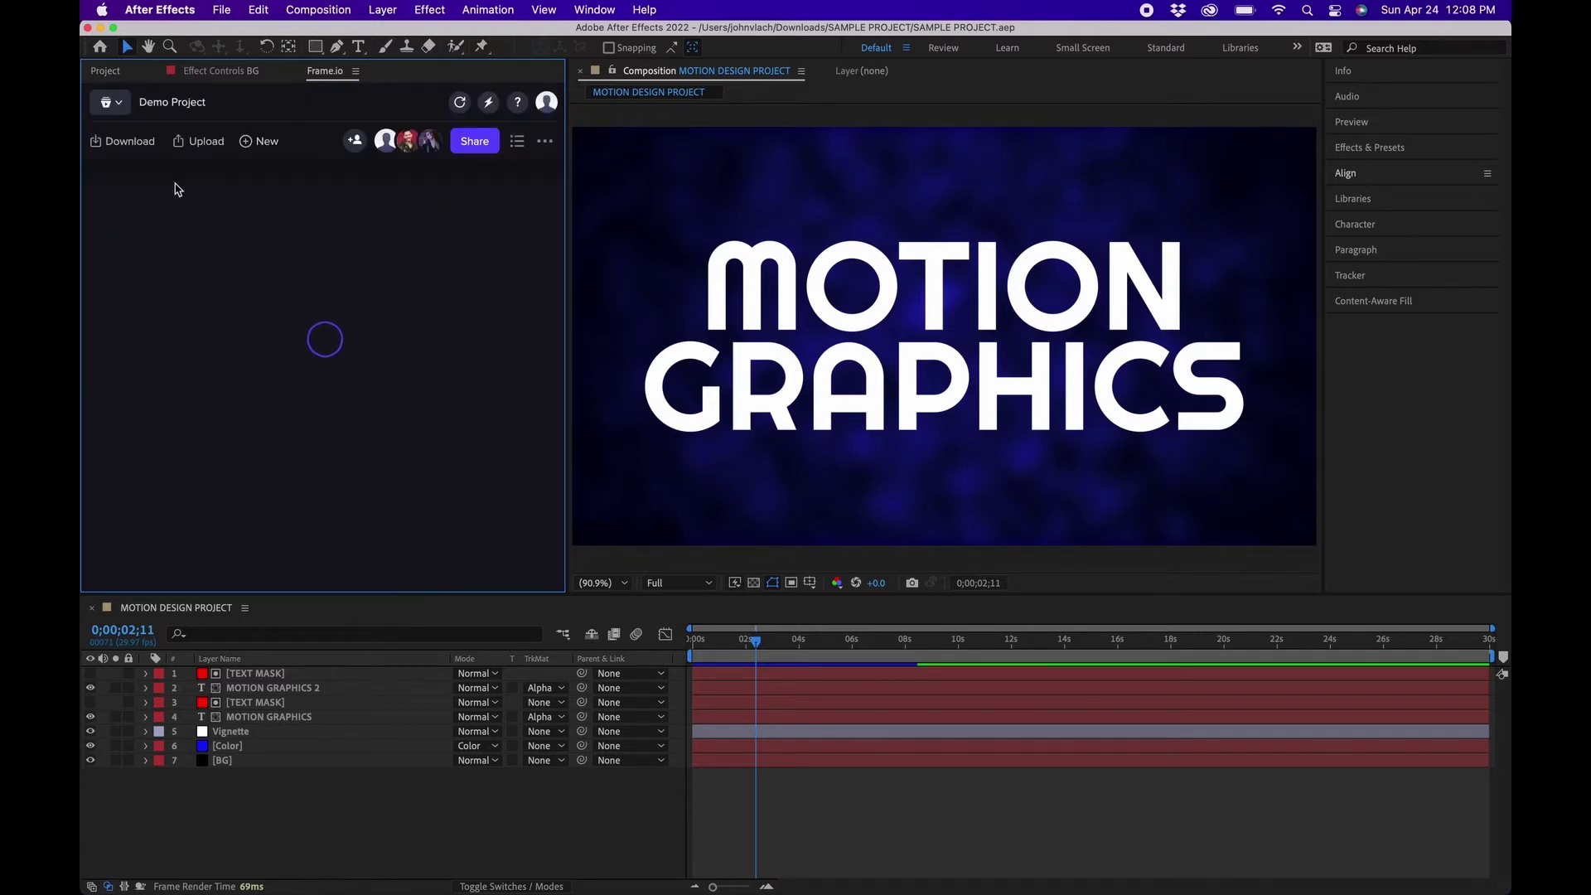
click(110, 102)
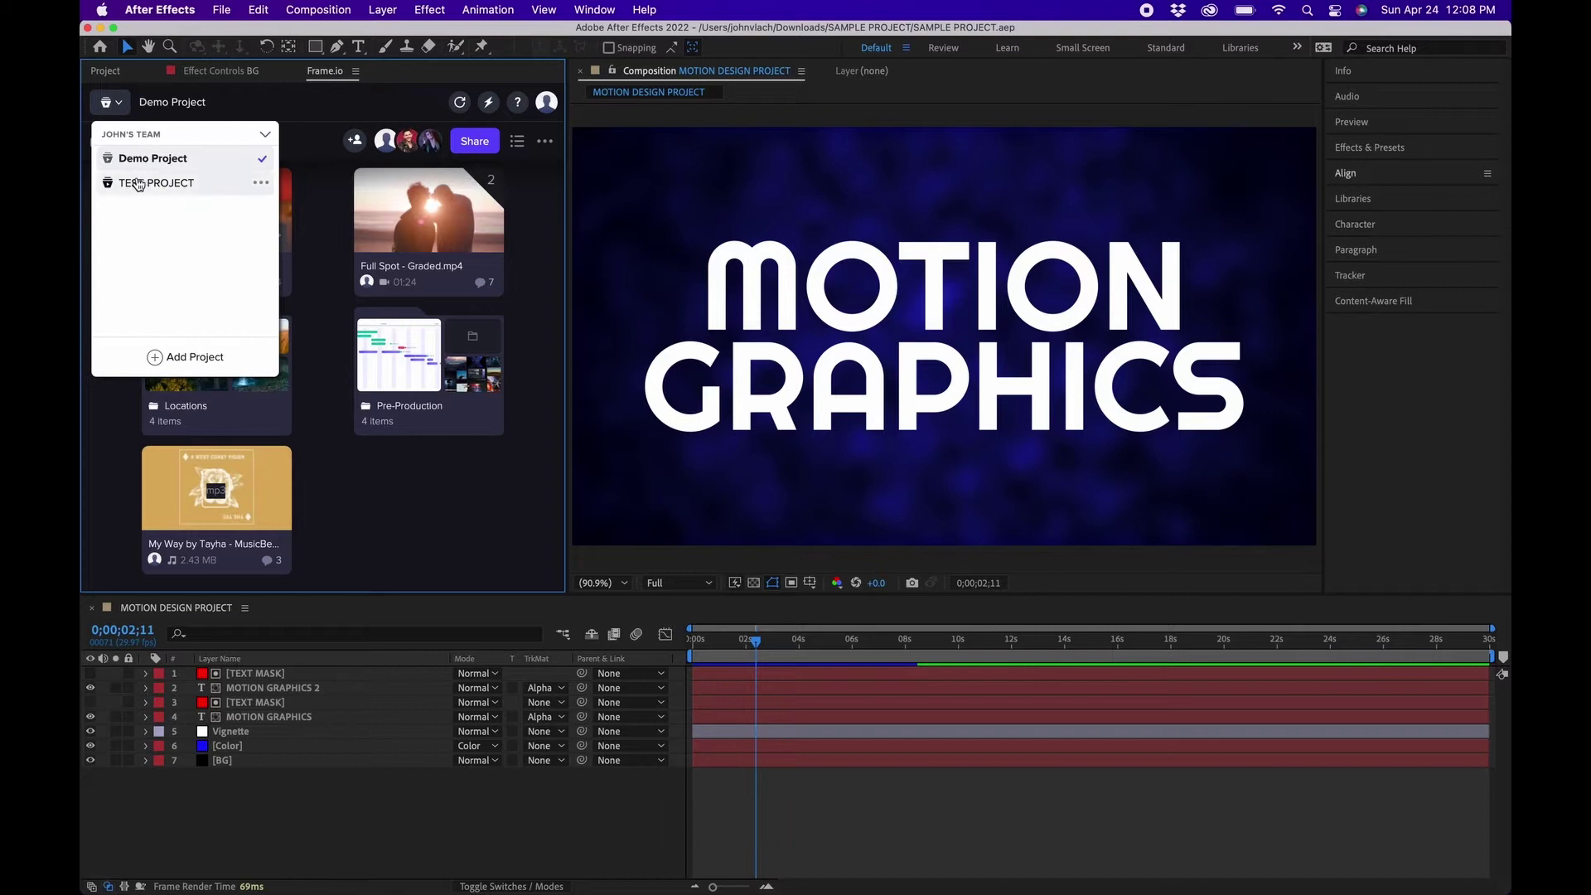
click(178, 189)
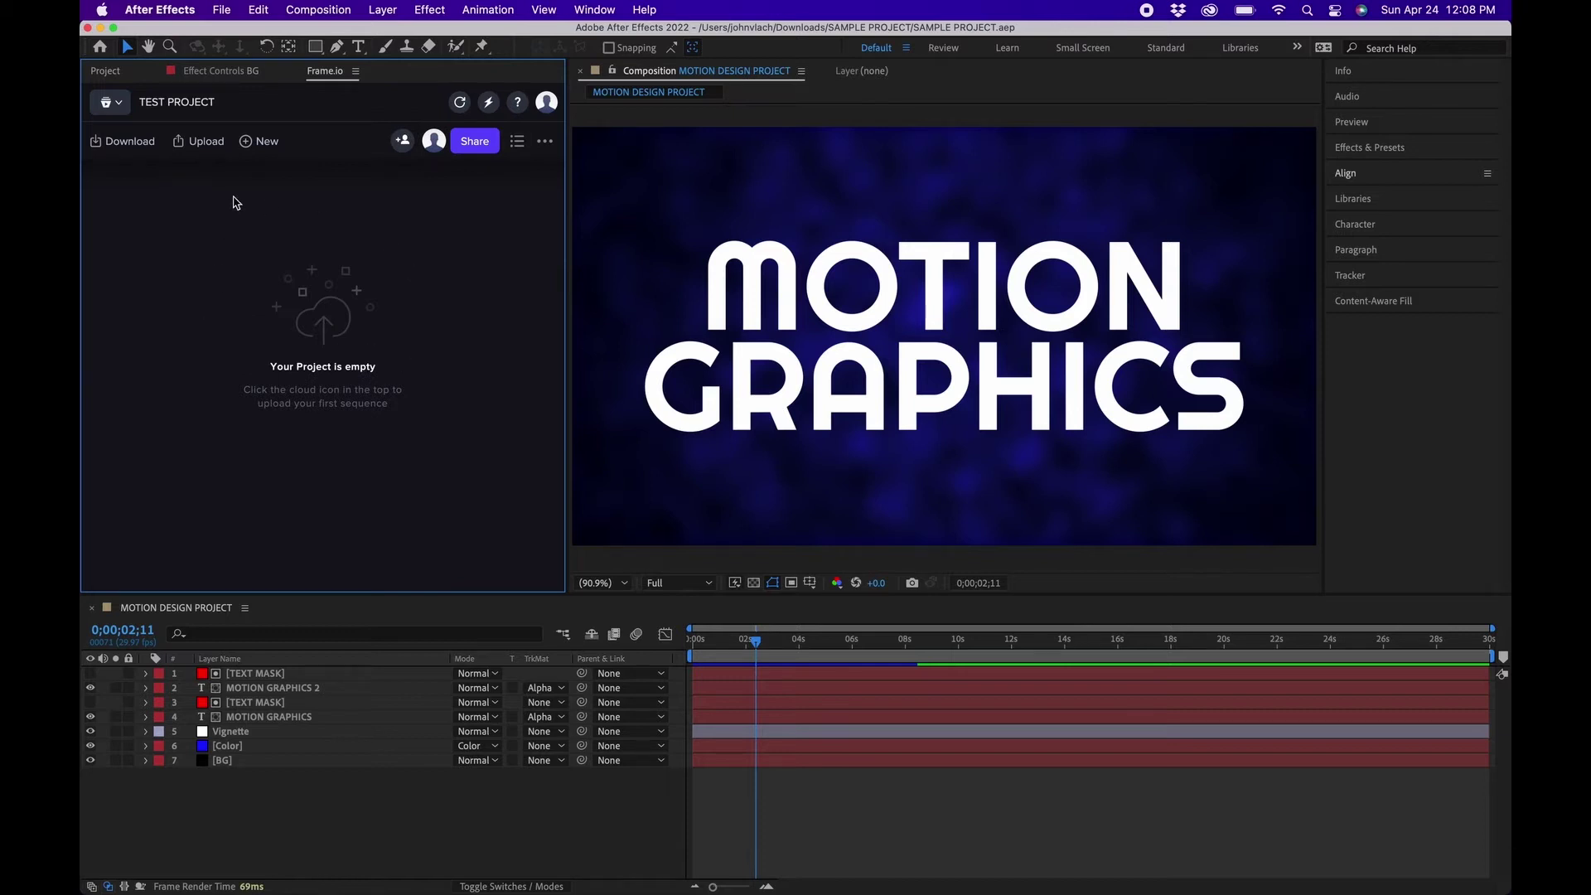
click(506, 866)
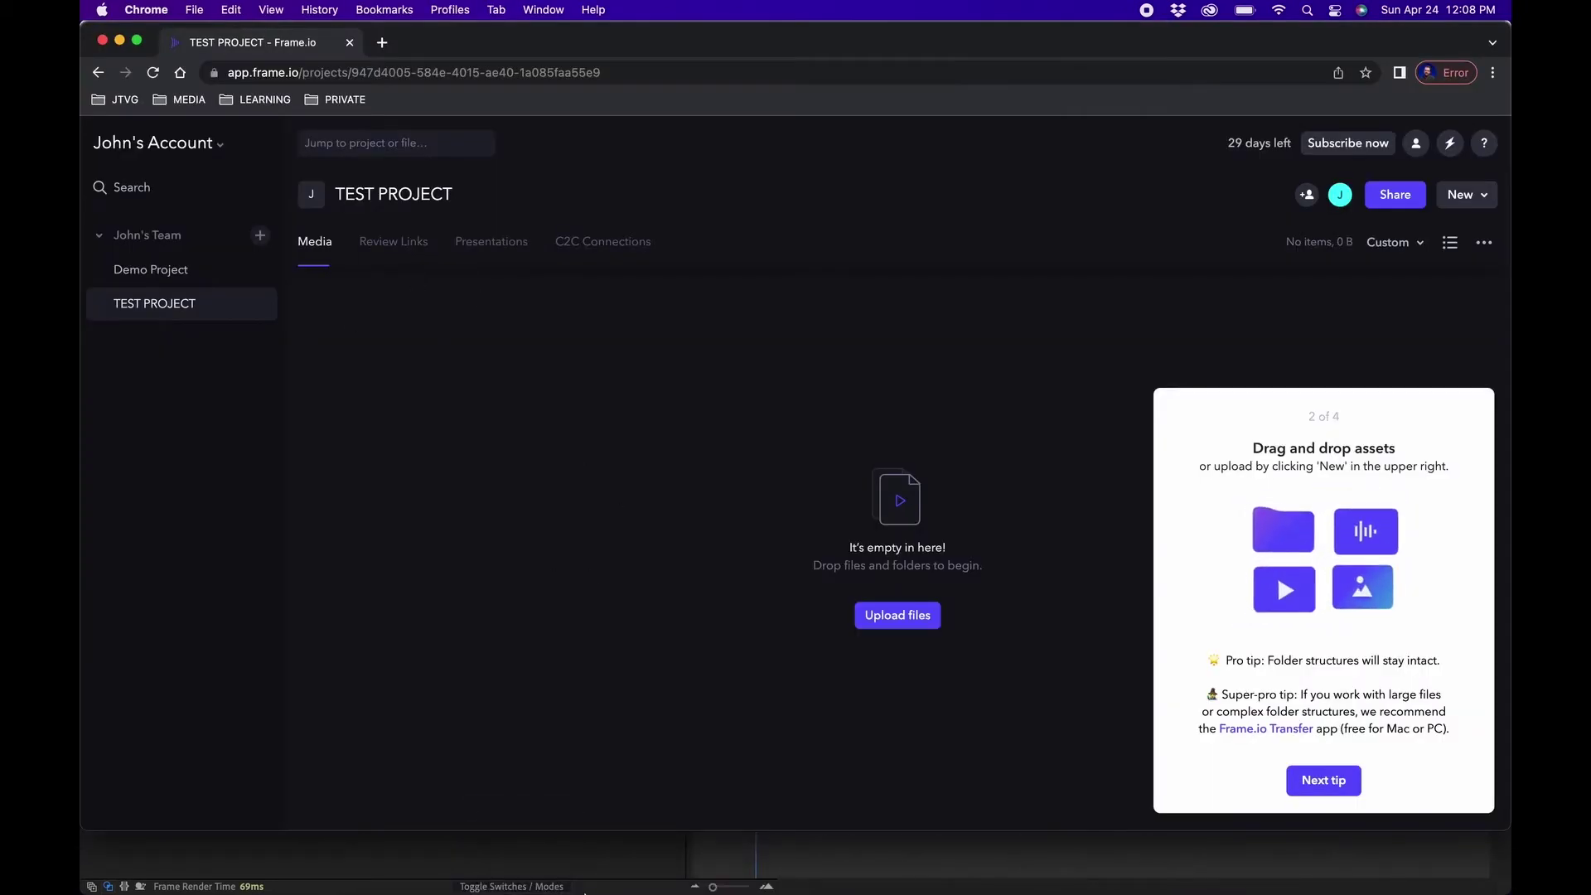
mouse_move(563, 866)
click(787, 863)
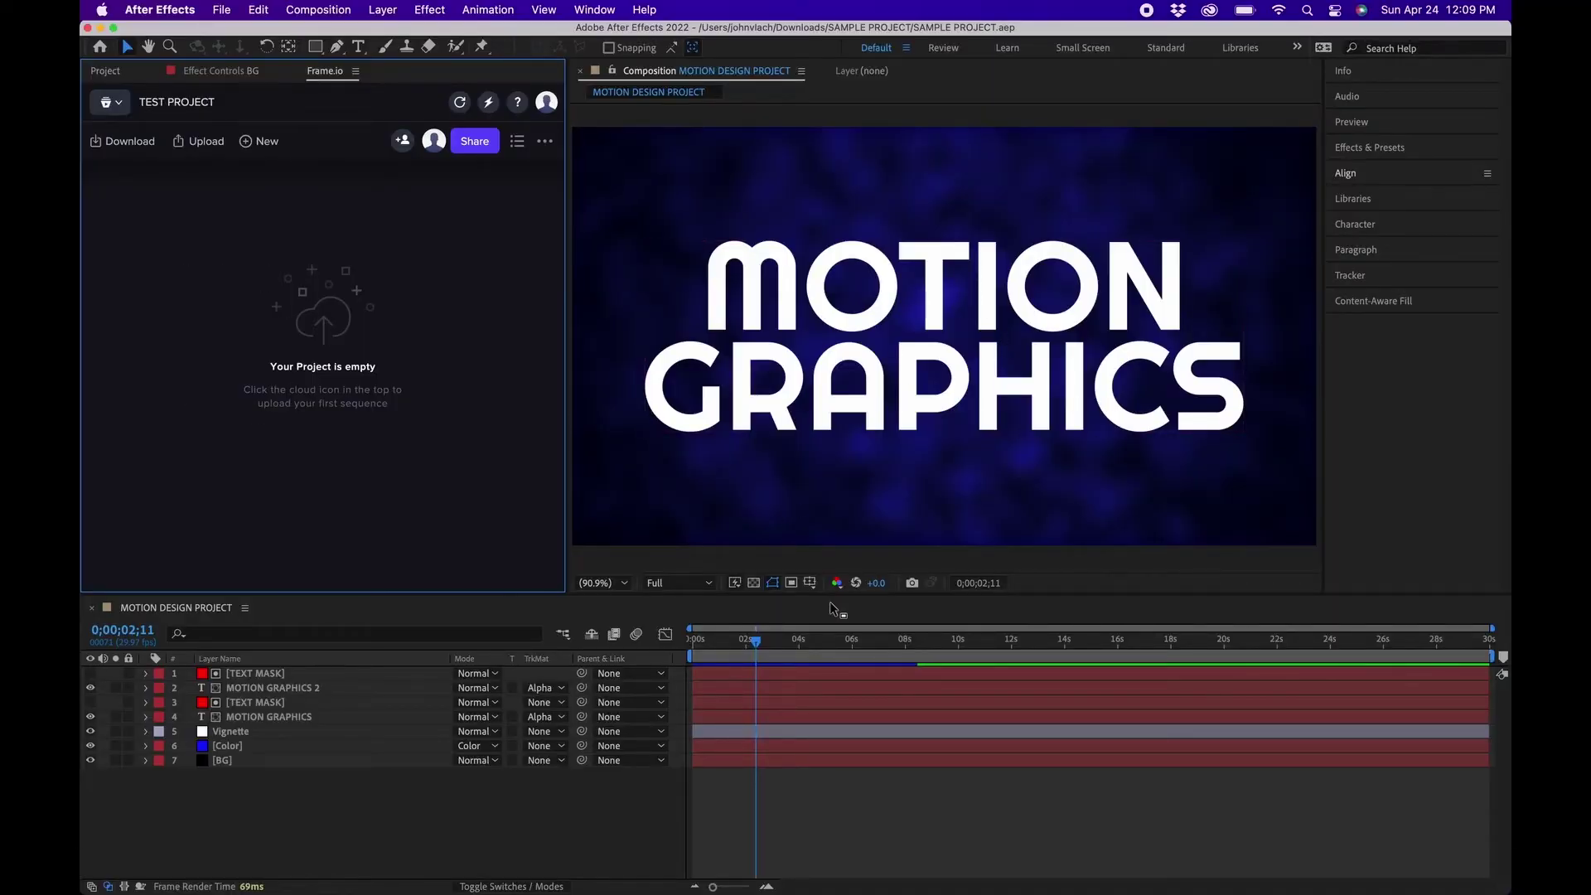
Preview the comp from the start, then choose to upload the active composition to Frame.io.
drag(756, 642, 596, 637)
key(space)
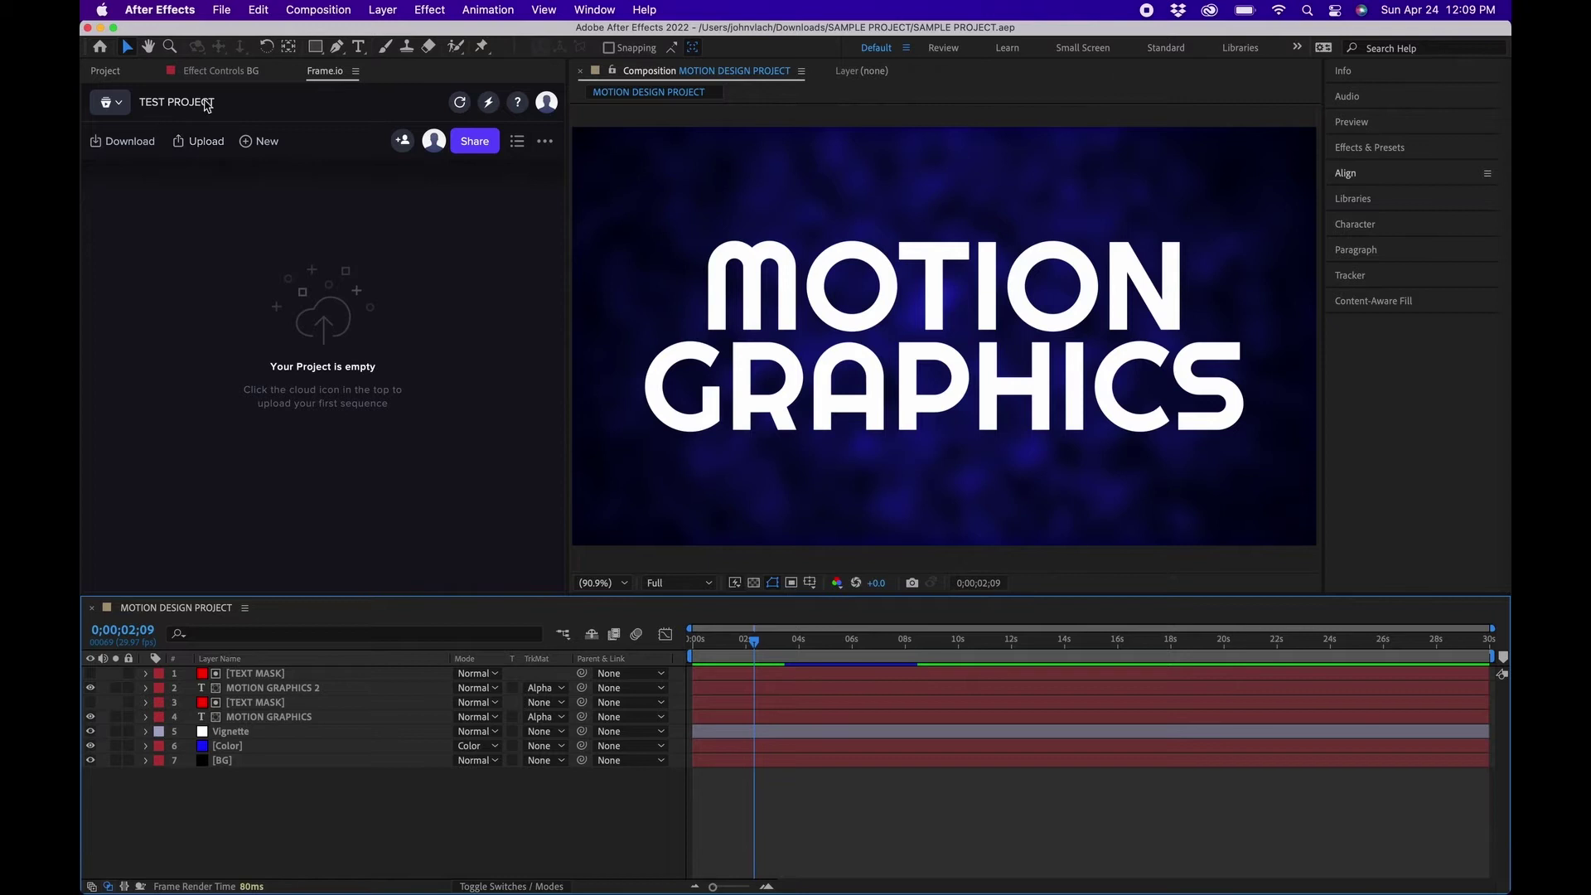
click(205, 145)
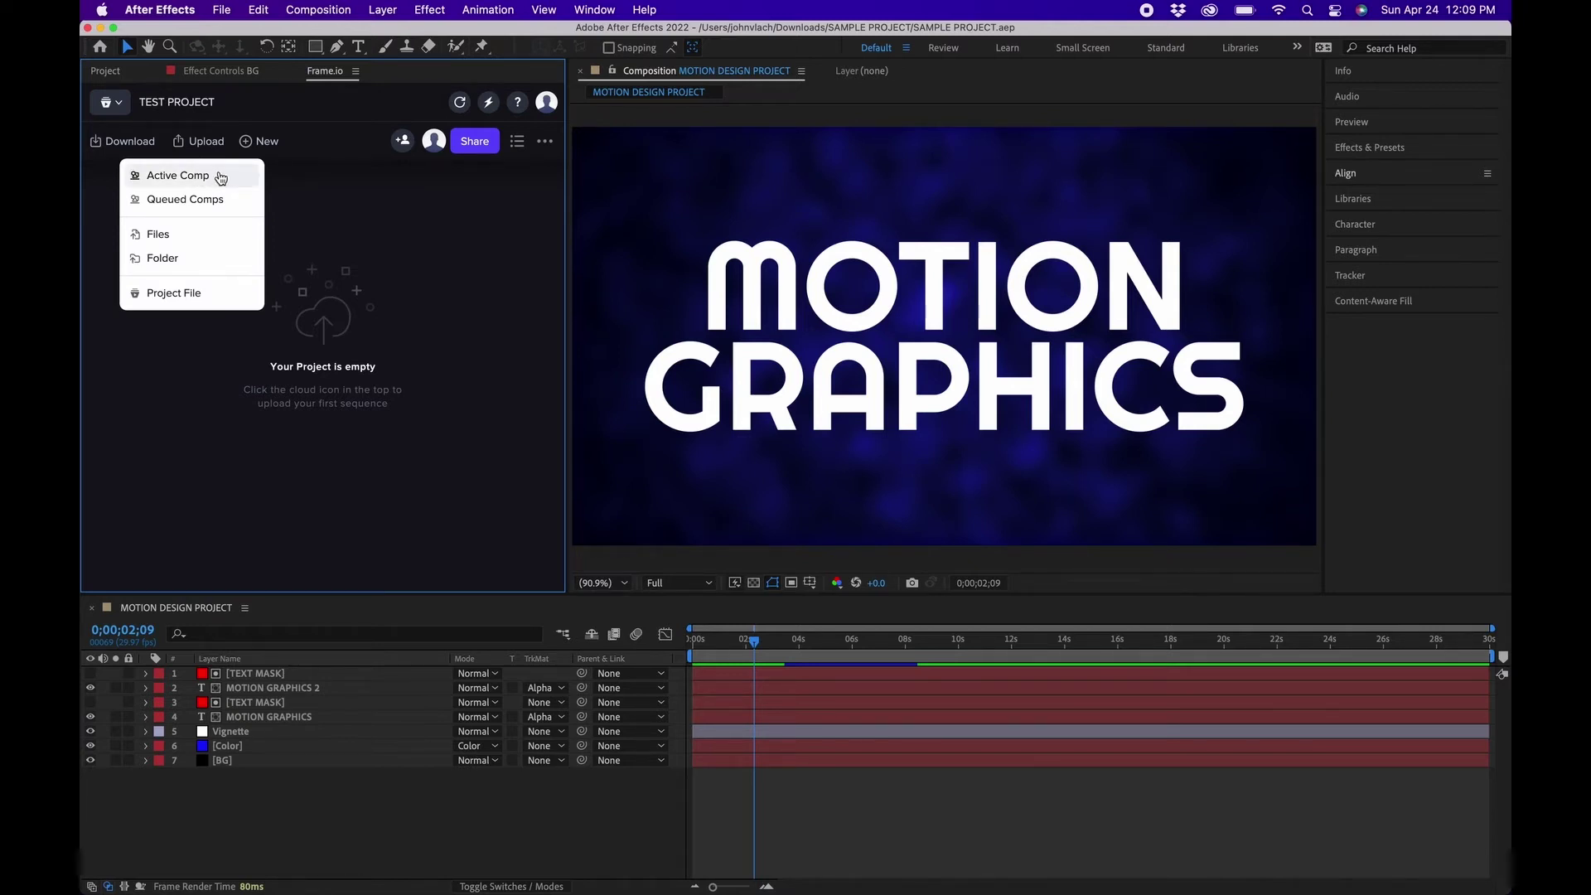
click(221, 177)
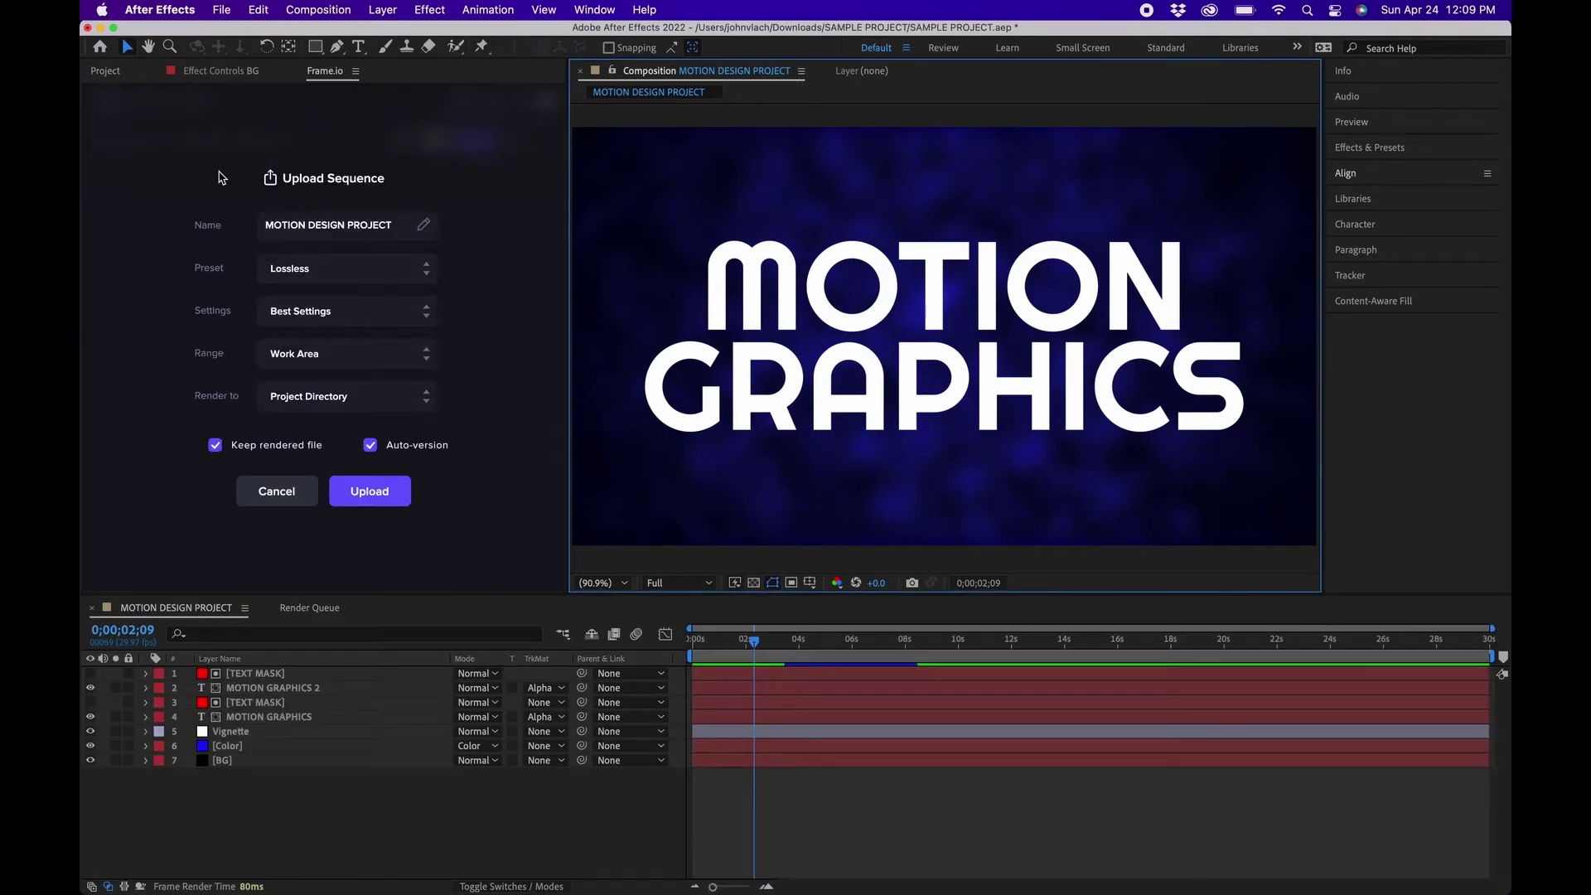
Render at High Quality over the Work Area into the project directory and upload.
click(314, 270)
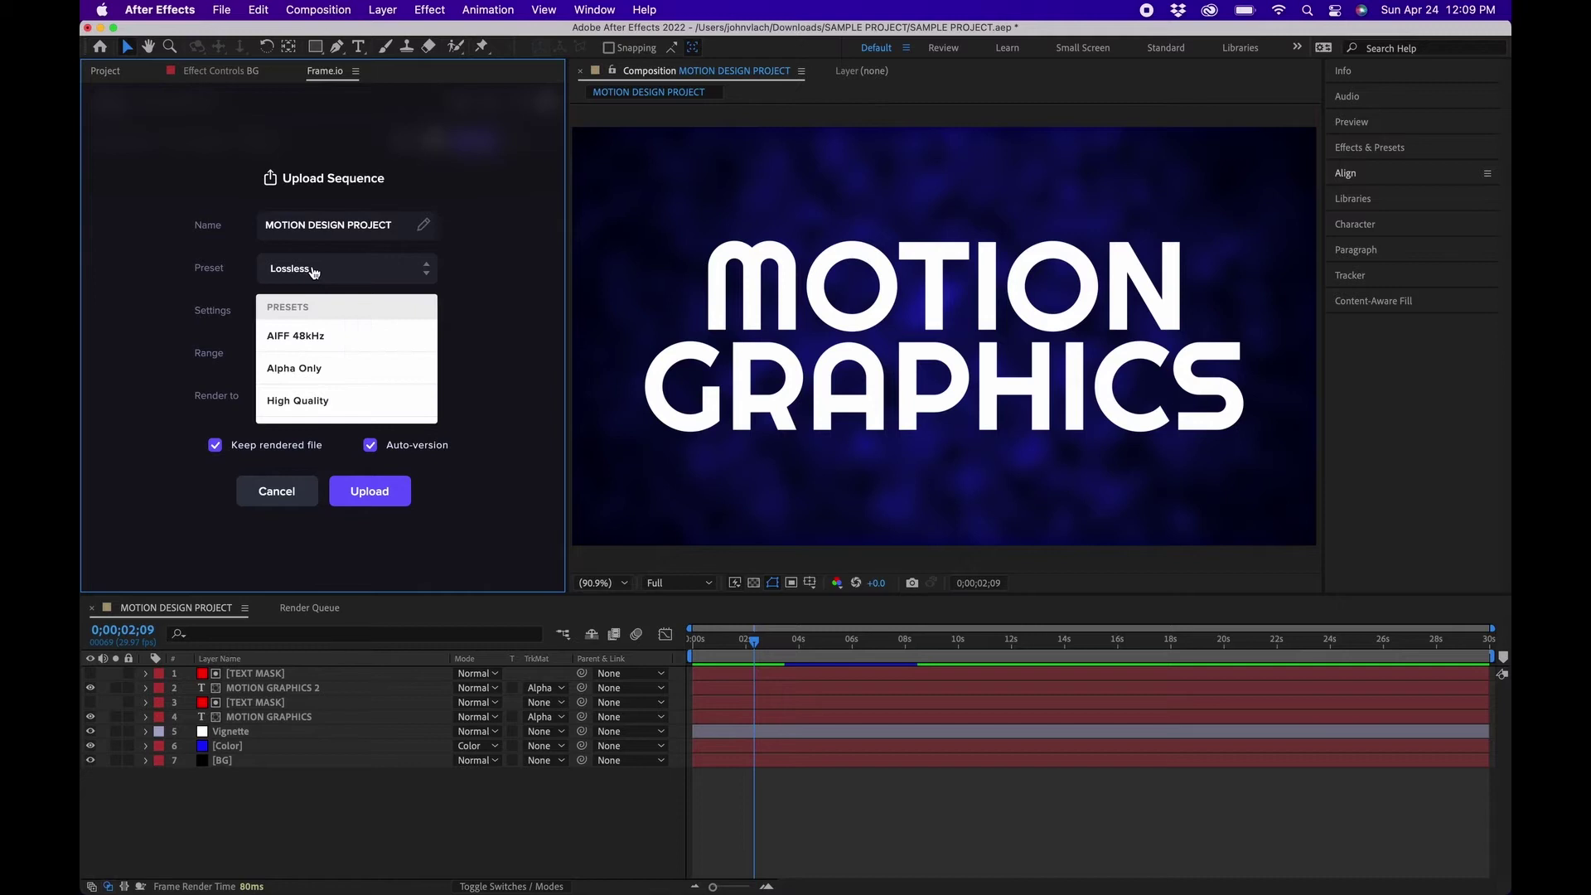
click(315, 401)
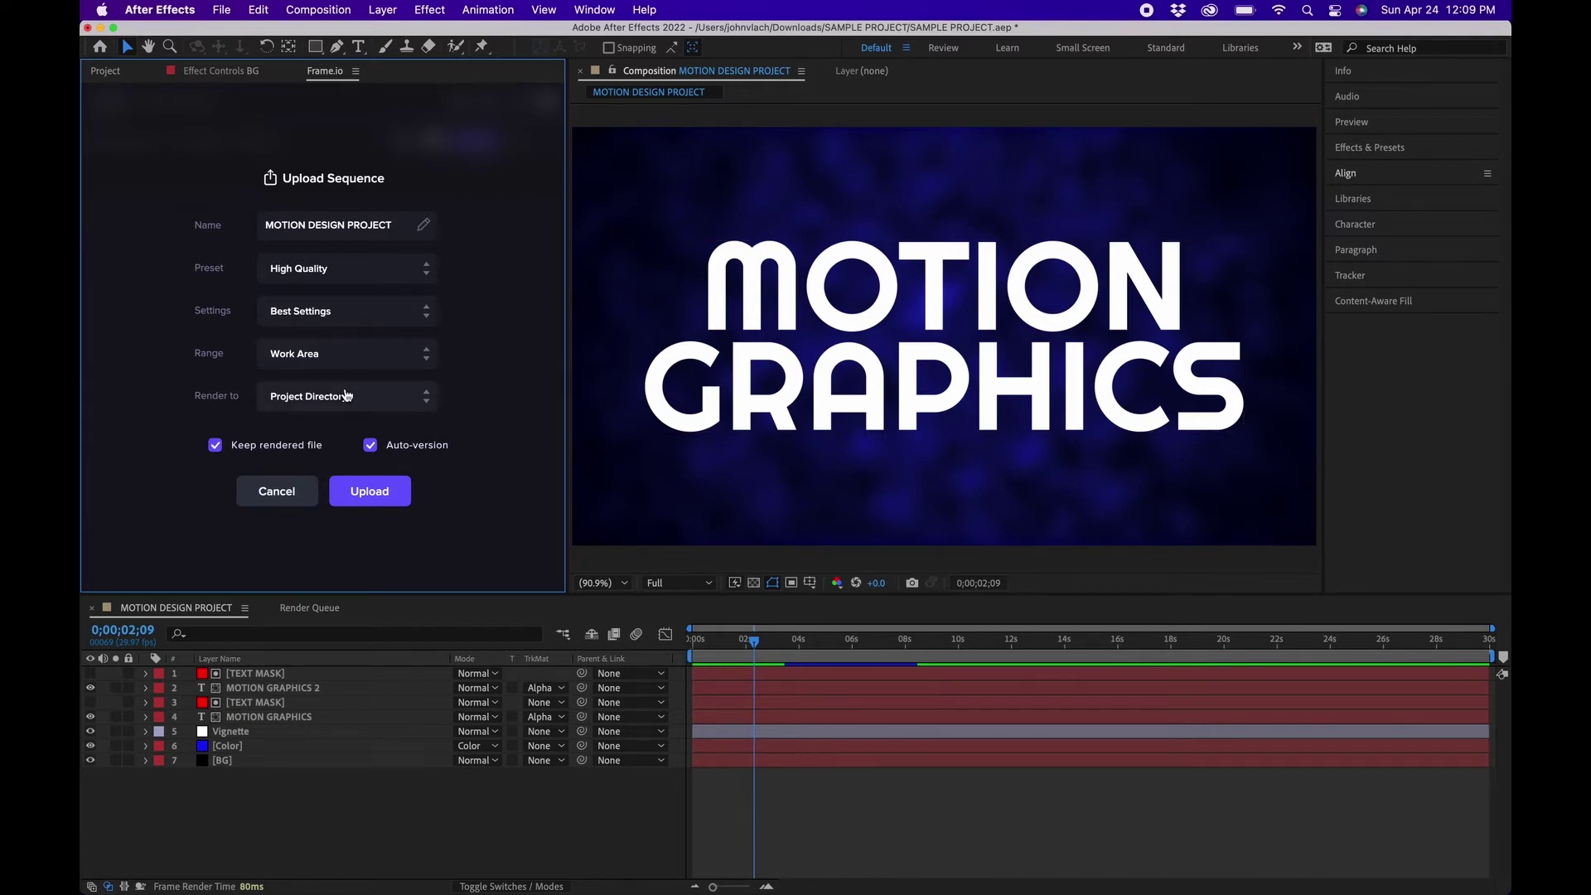
click(338, 359)
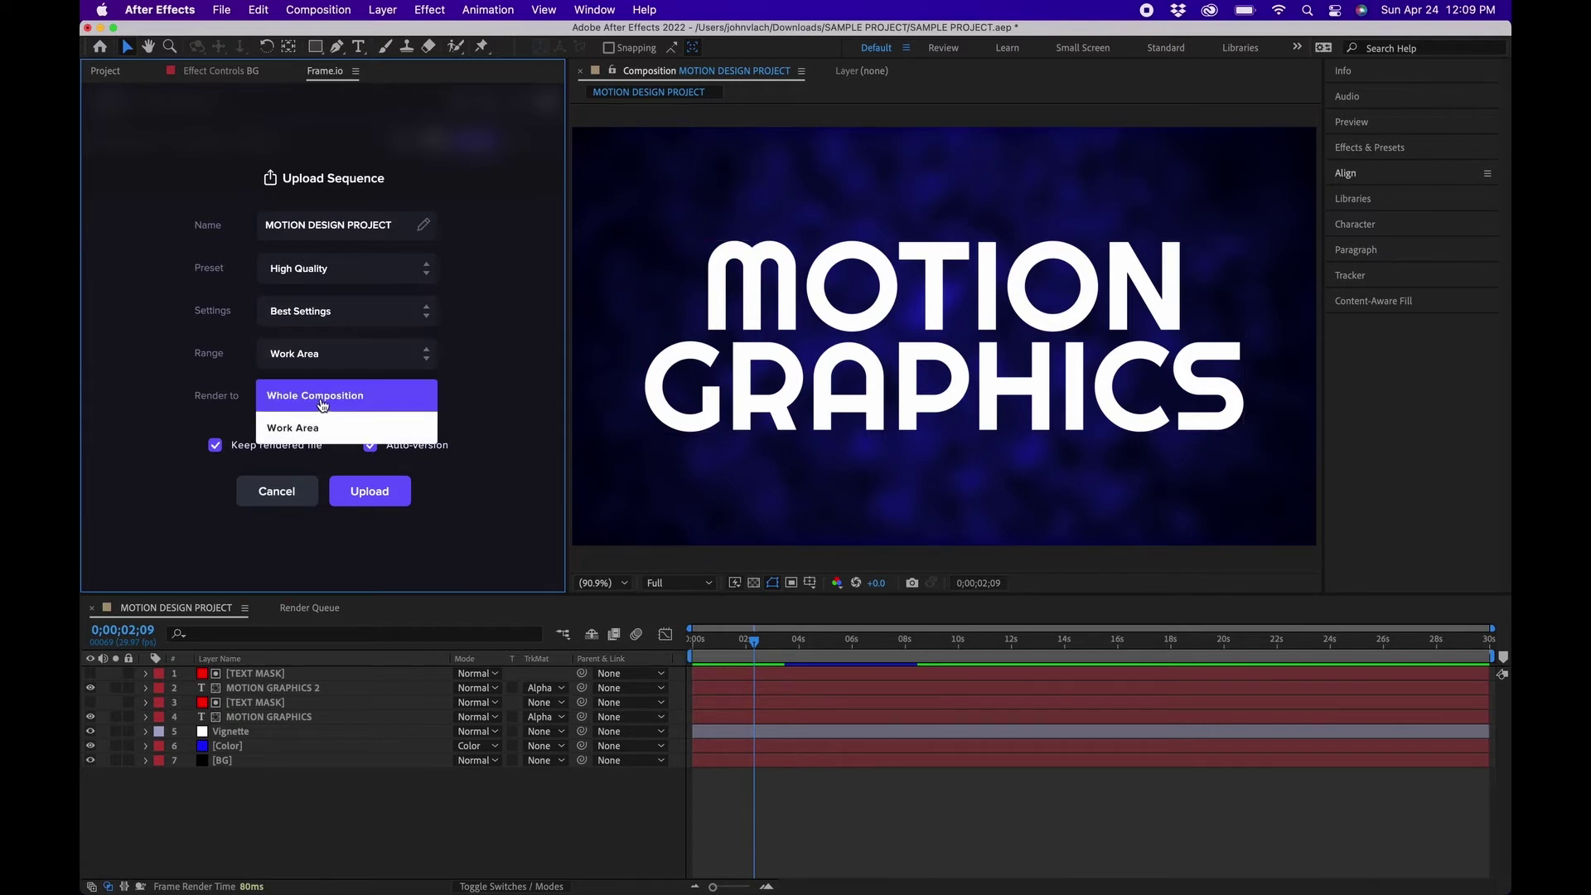
click(136, 349)
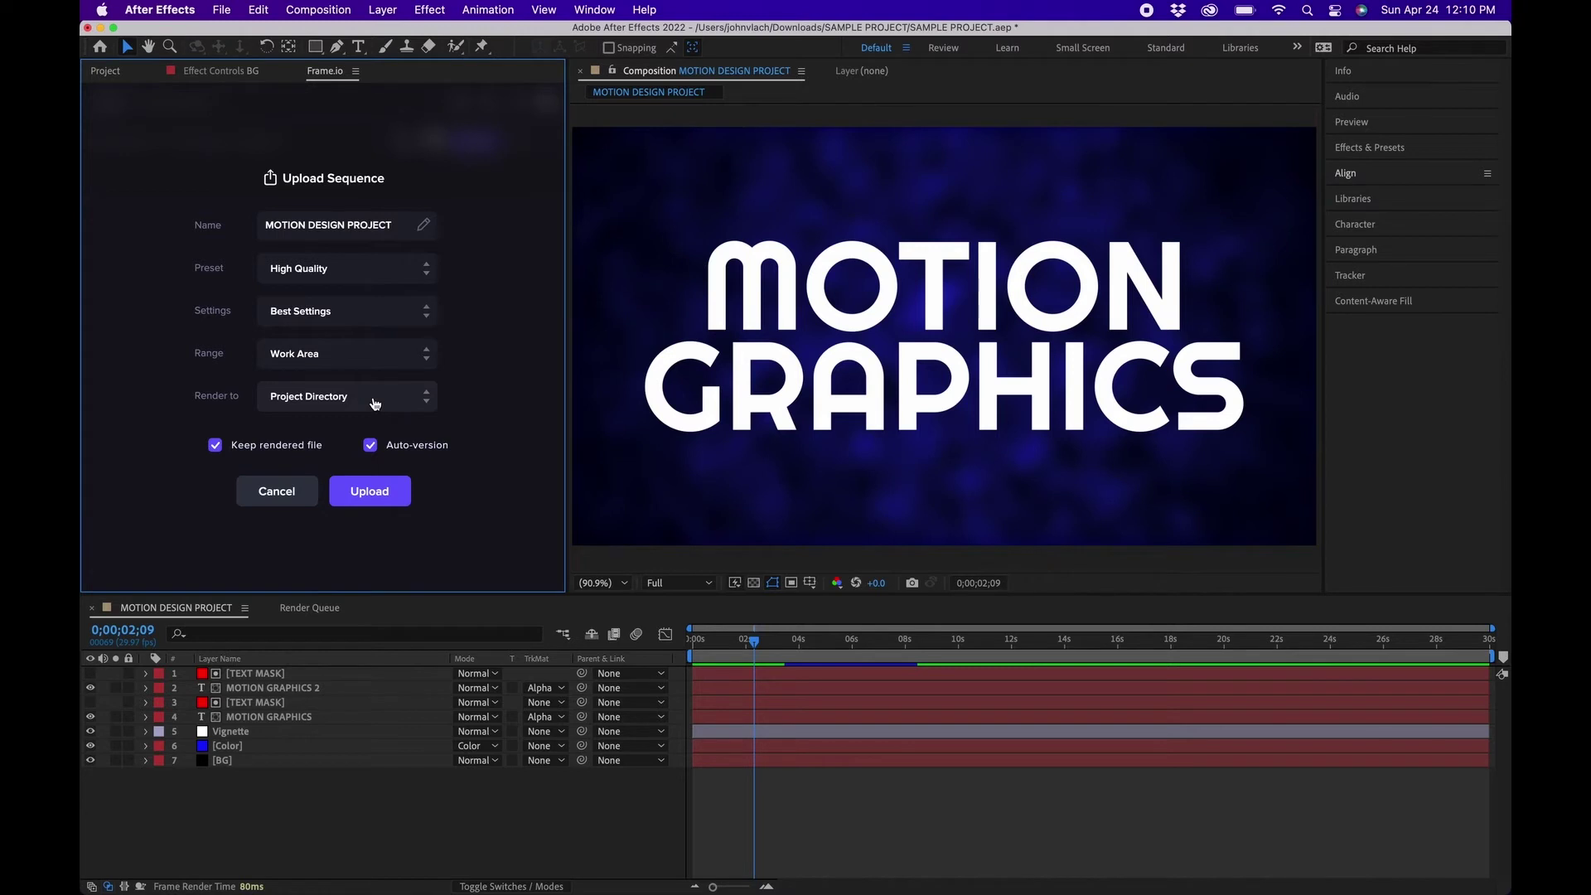
click(375, 403)
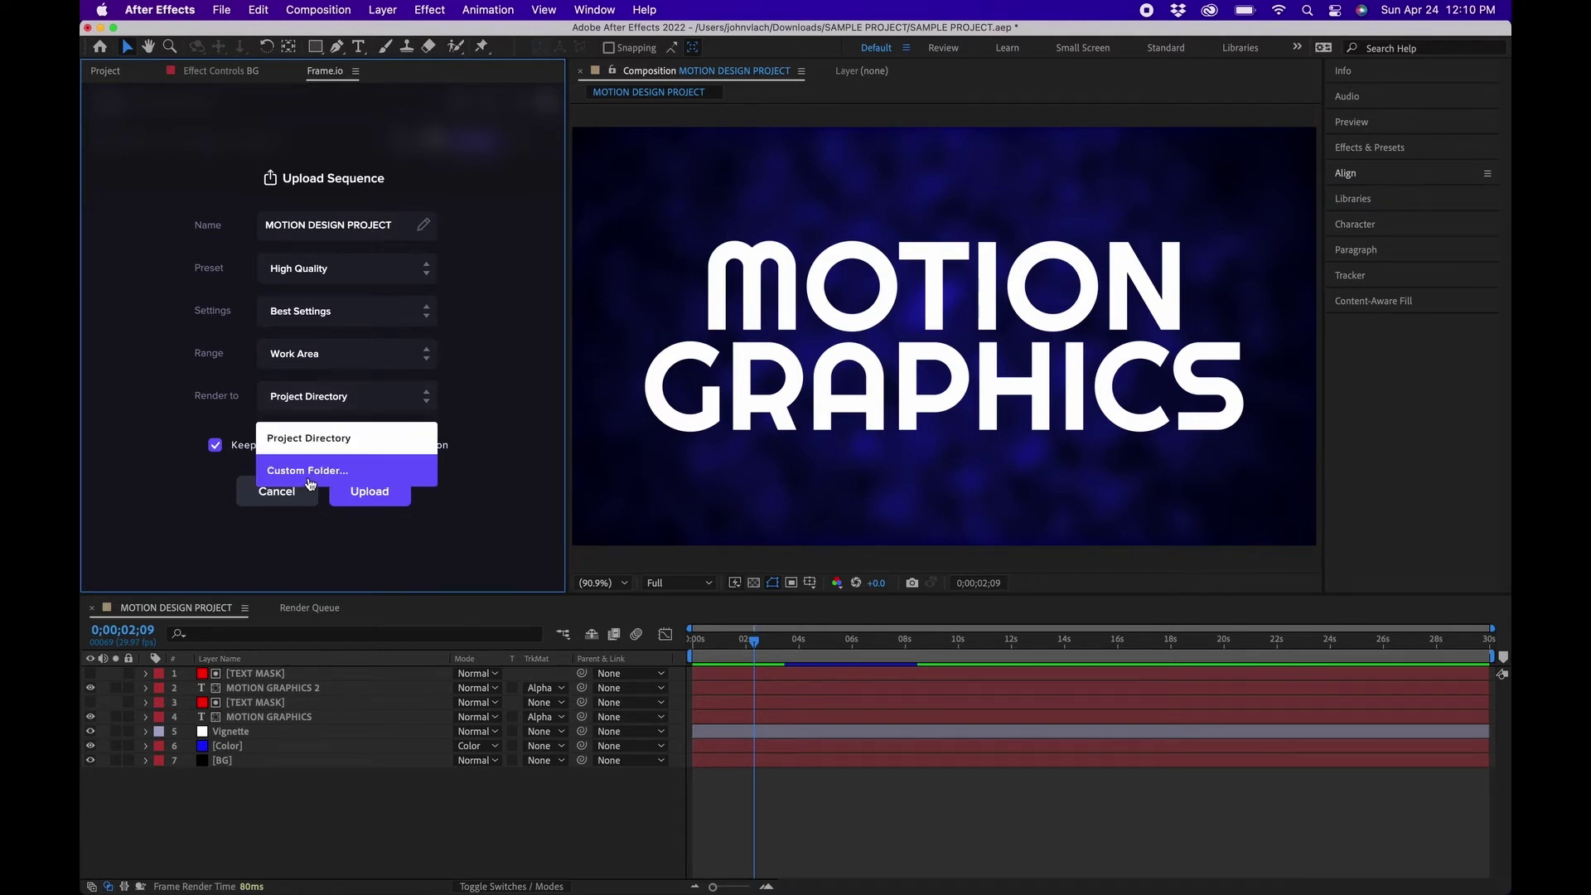
click(174, 500)
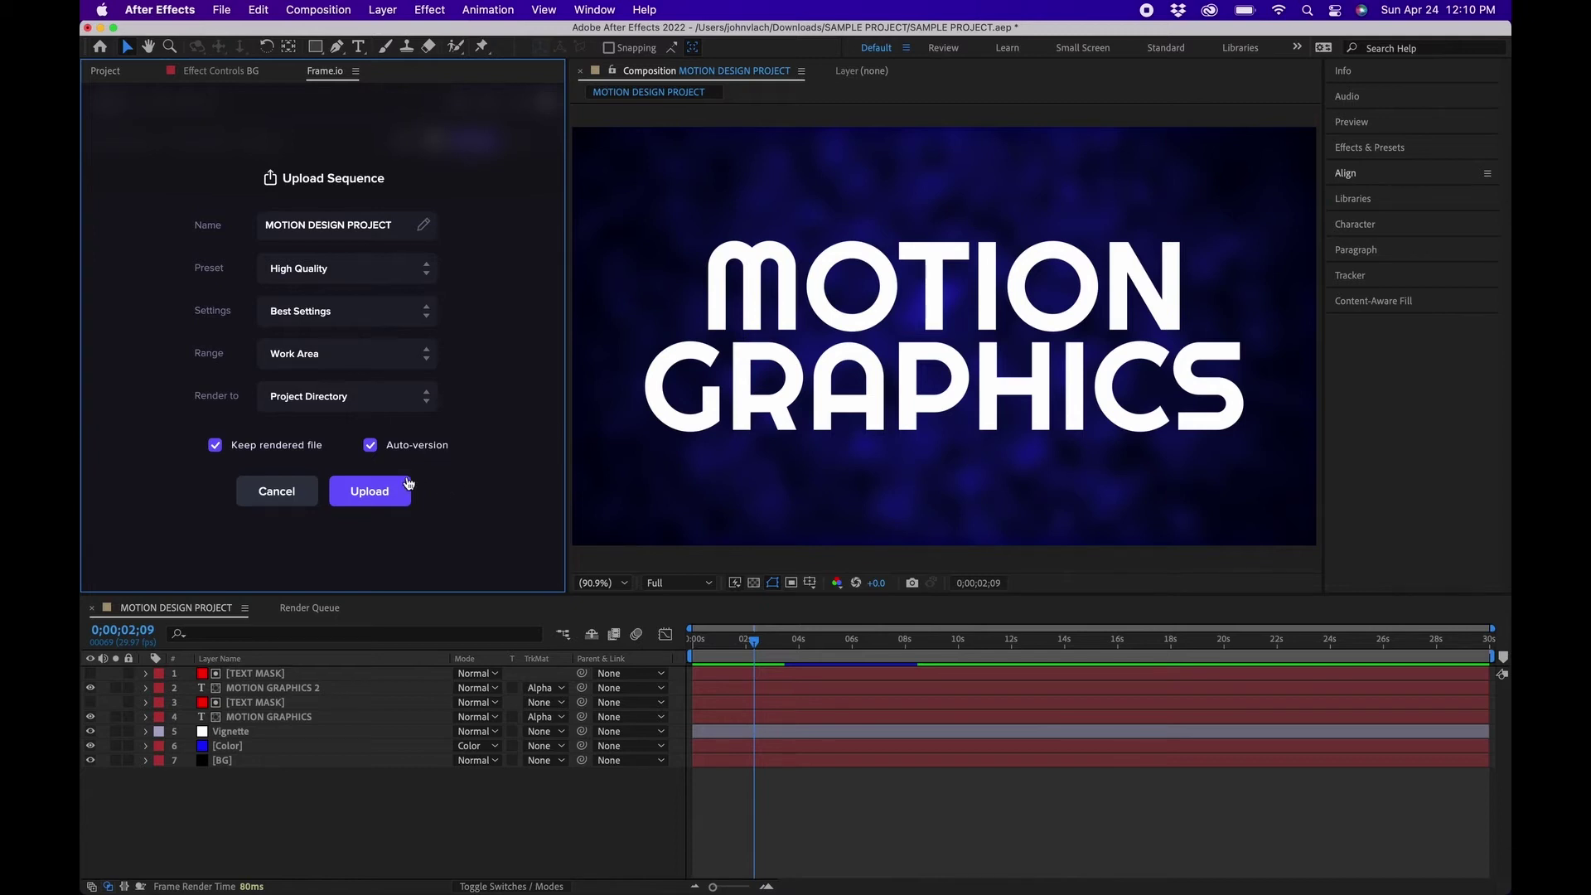
click(371, 494)
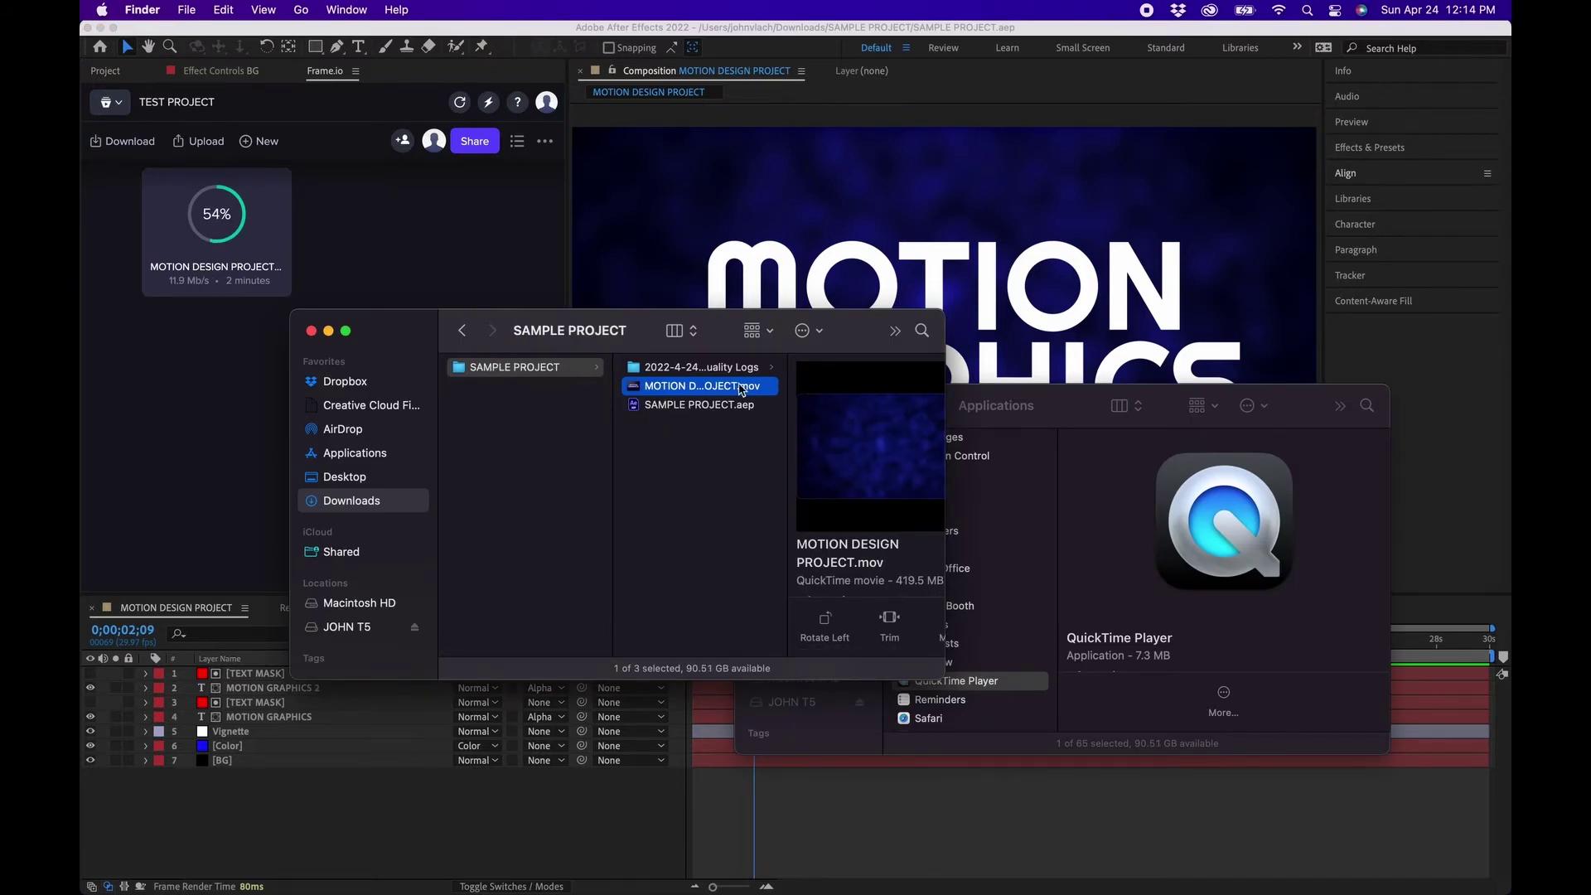
Quick Look MOTION DESIGN PROJECT.mov in Finder, then return to After Effects.
key(space)
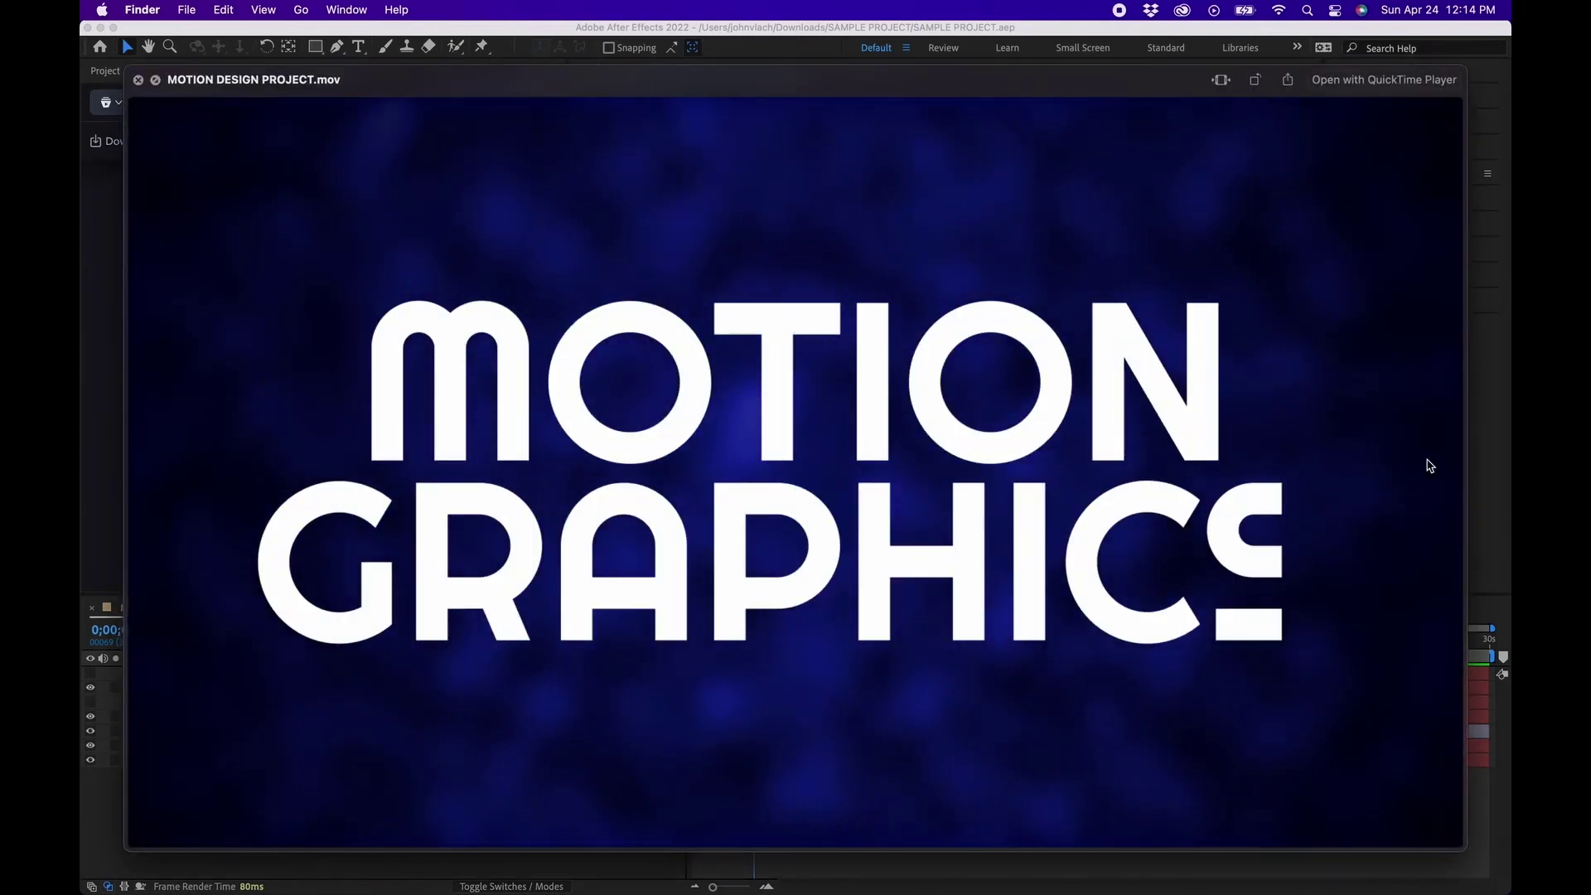
key(space)
click(505, 811)
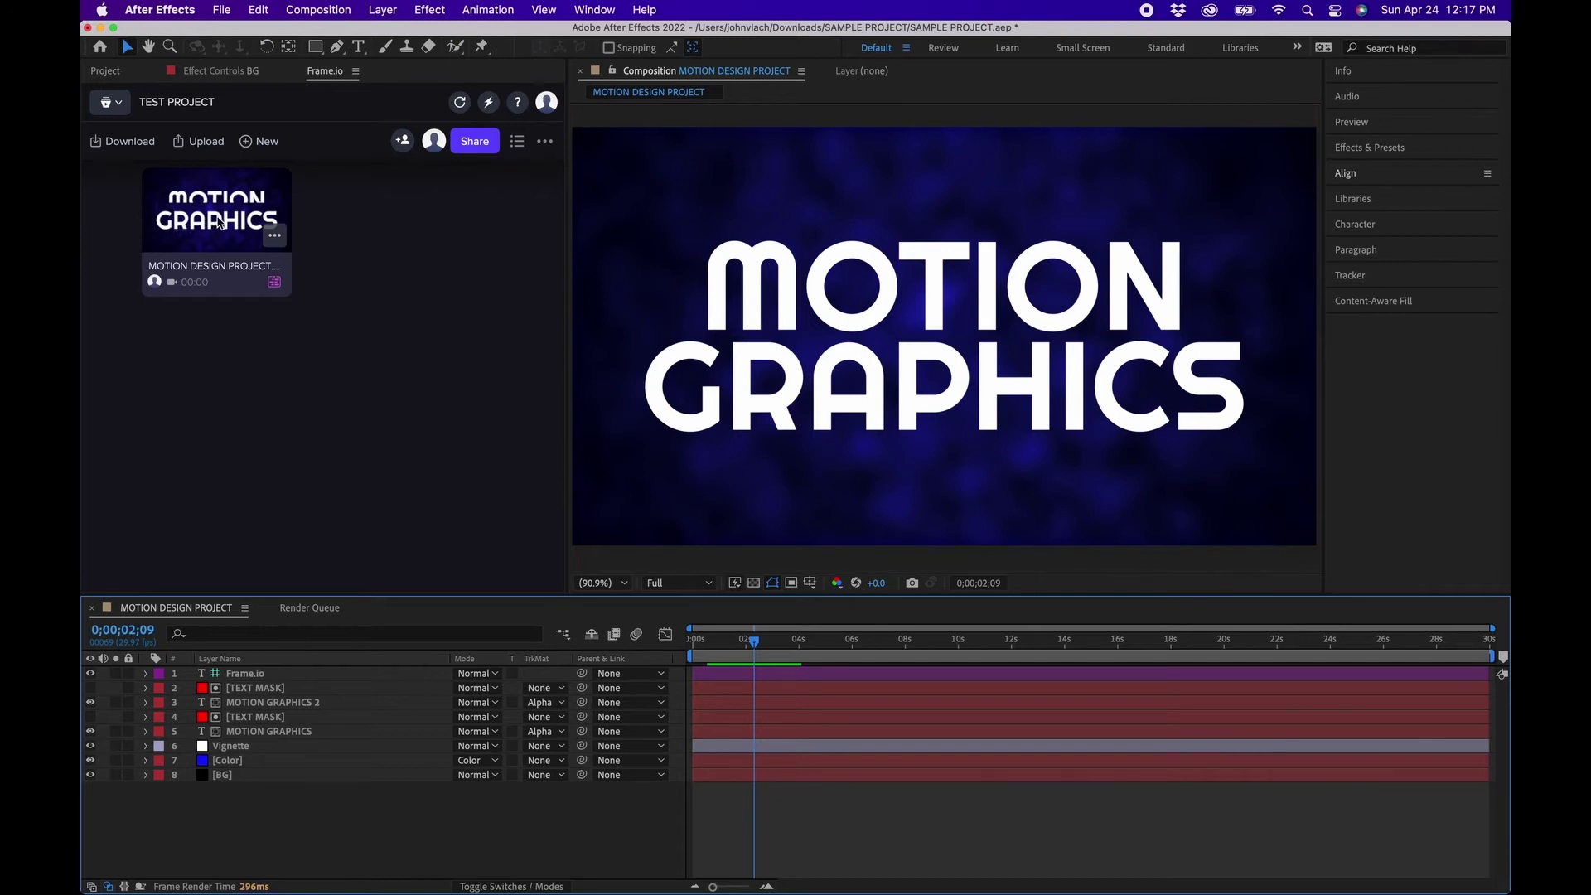
click(474, 142)
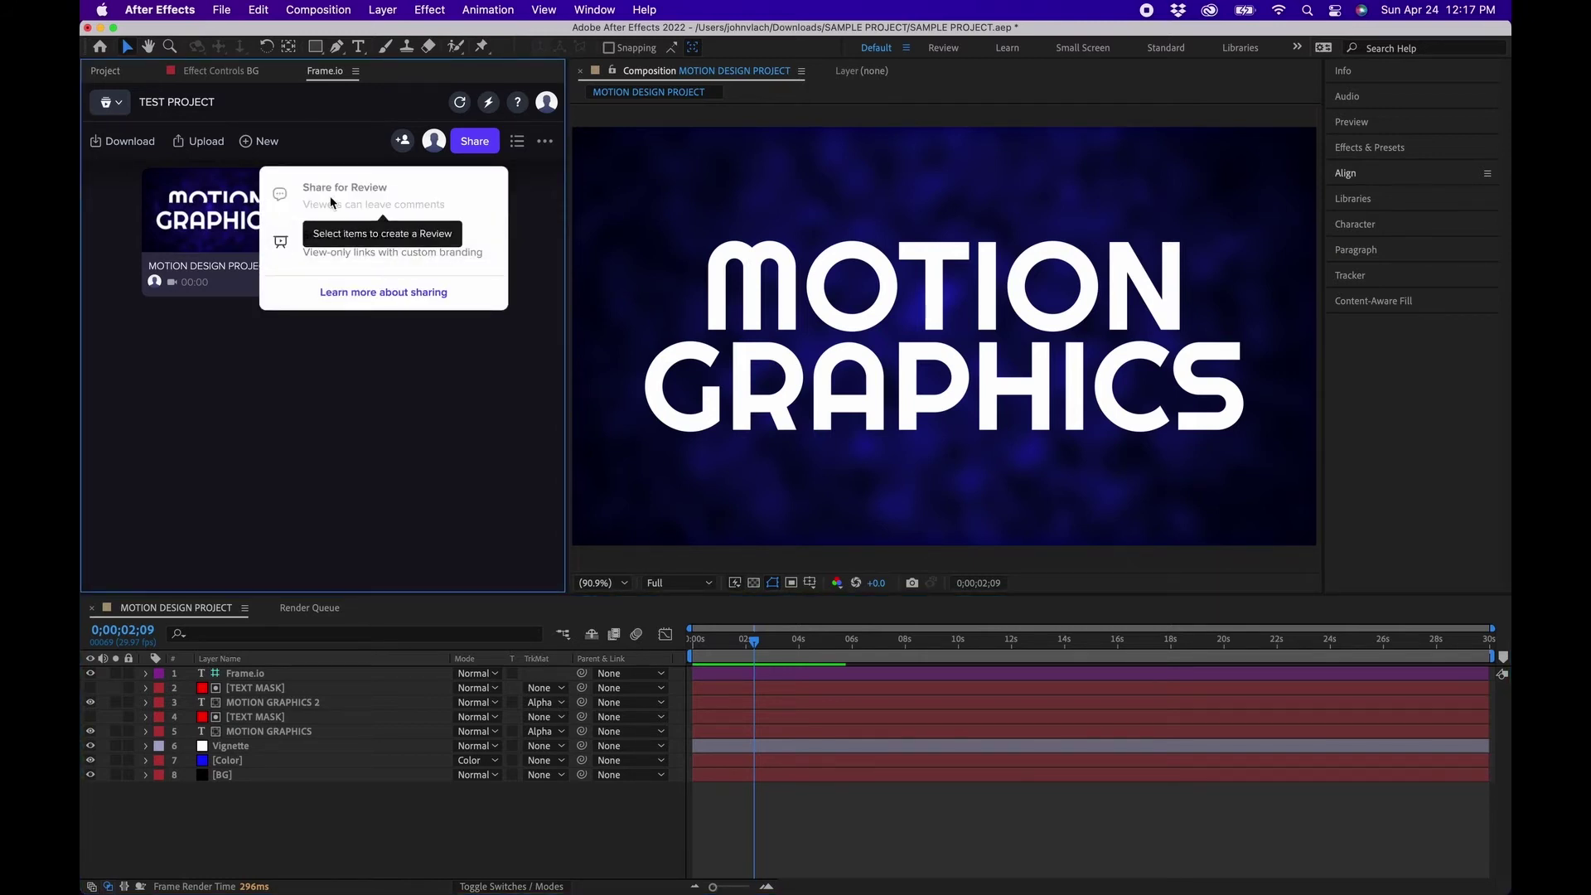
click(402, 143)
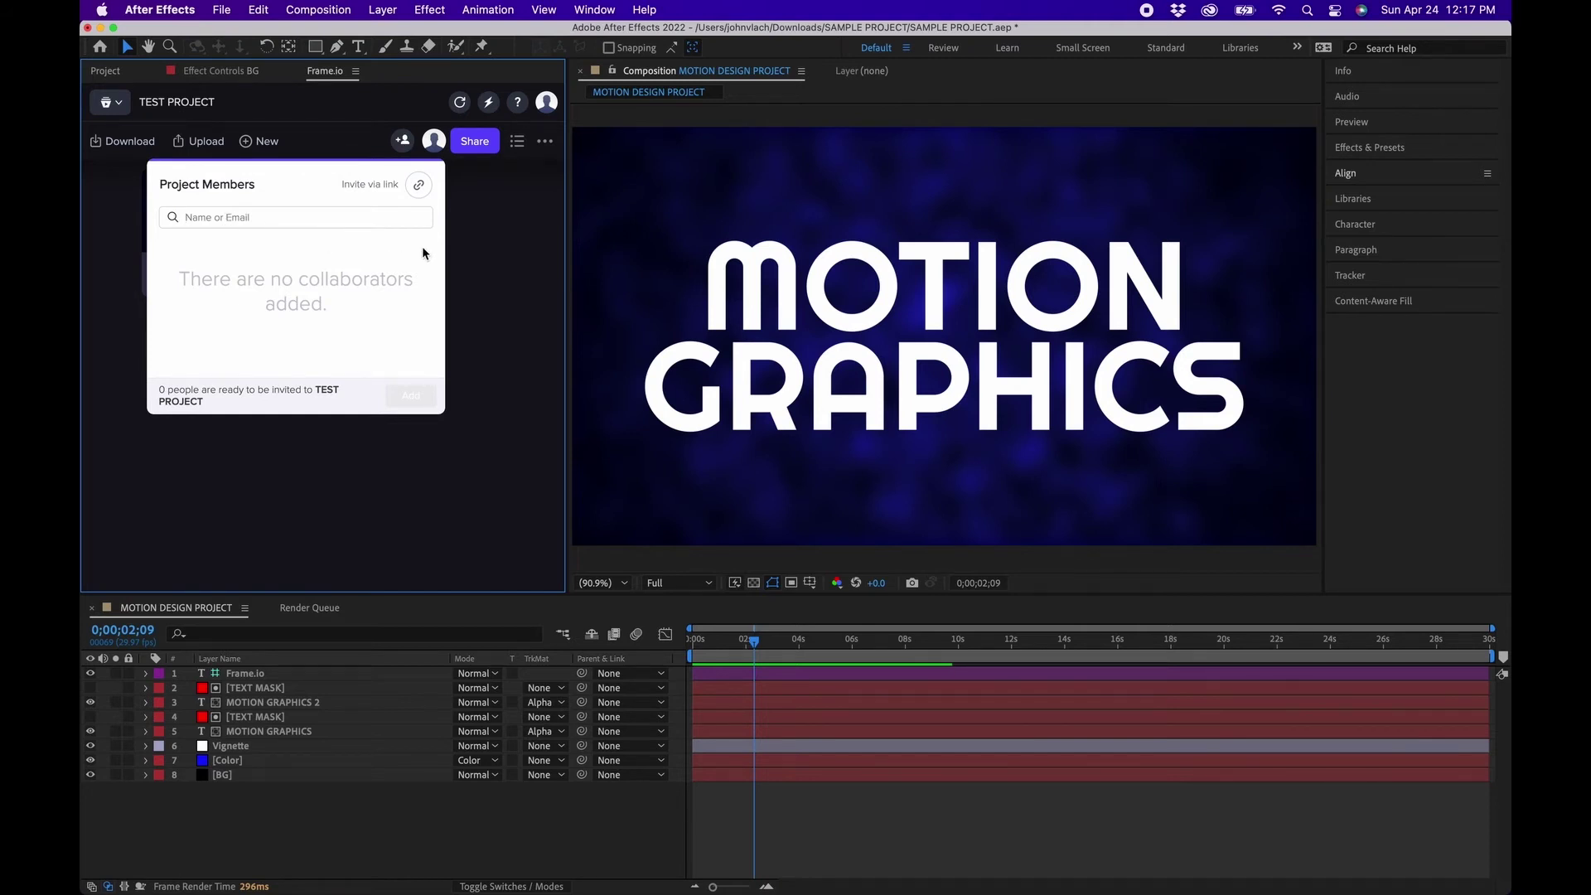
click(374, 220)
click(494, 216)
mouse_move(545, 887)
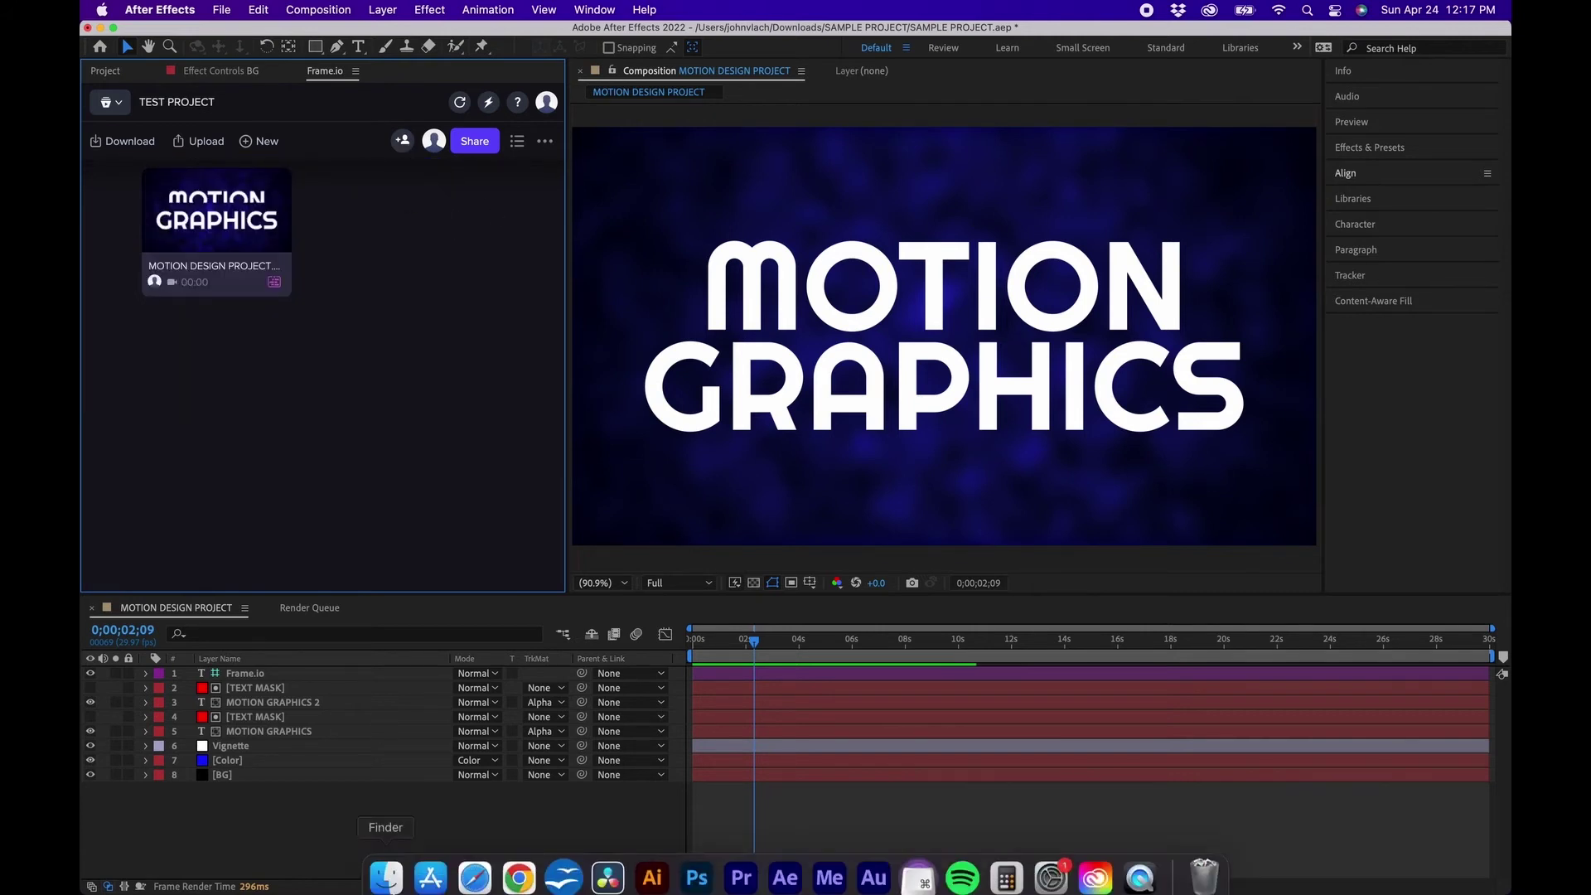
click(520, 866)
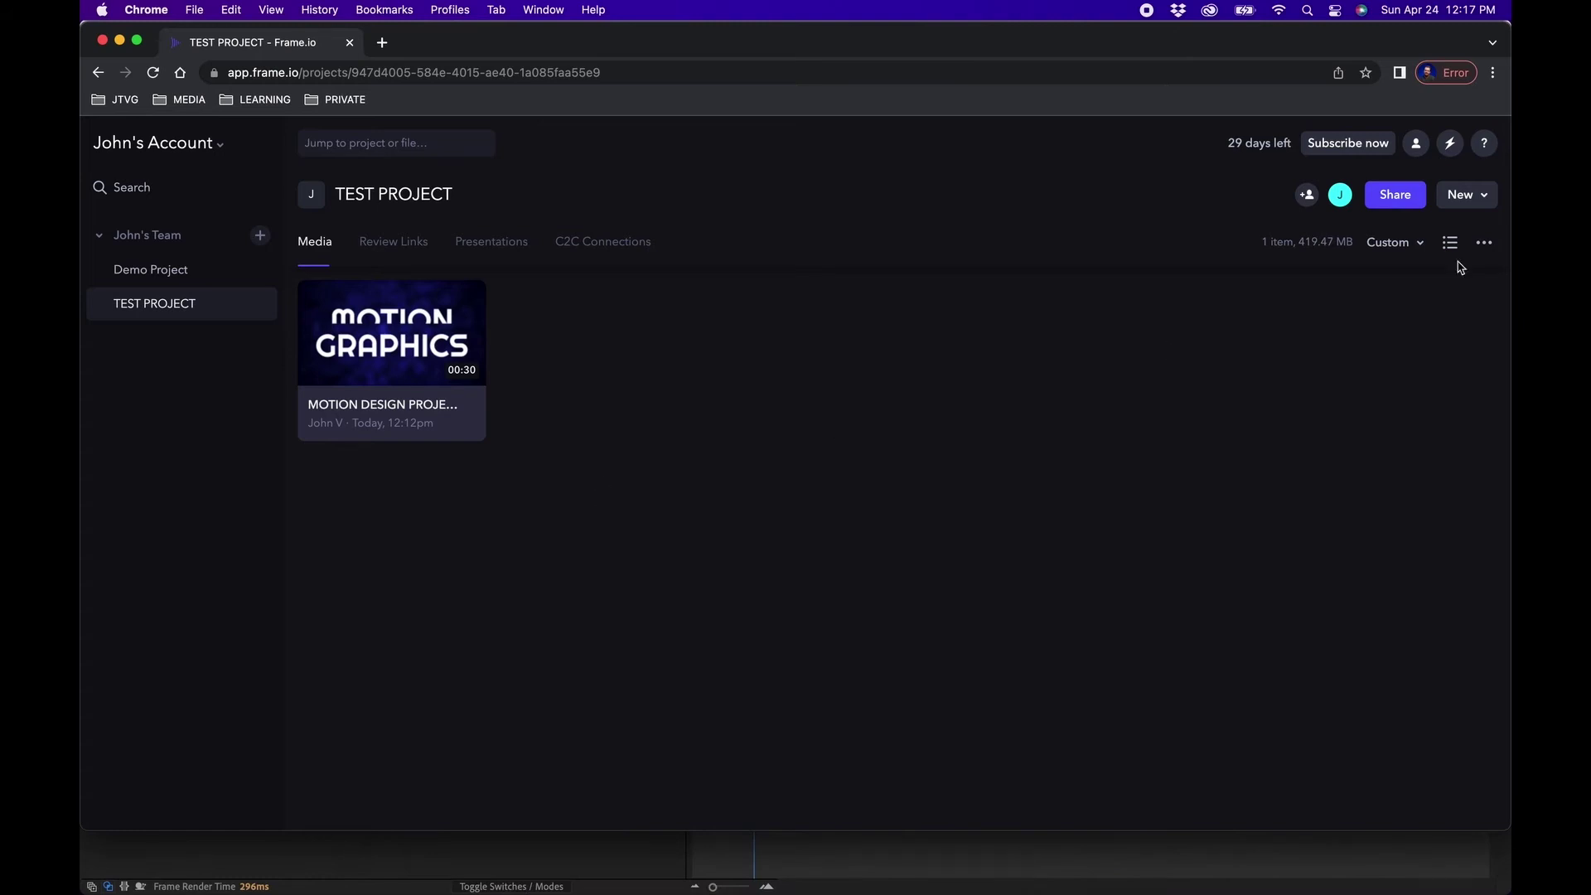
Create a Share for Review link for MOTION DESIGN PROJECT.mov and copy it.
click(1397, 197)
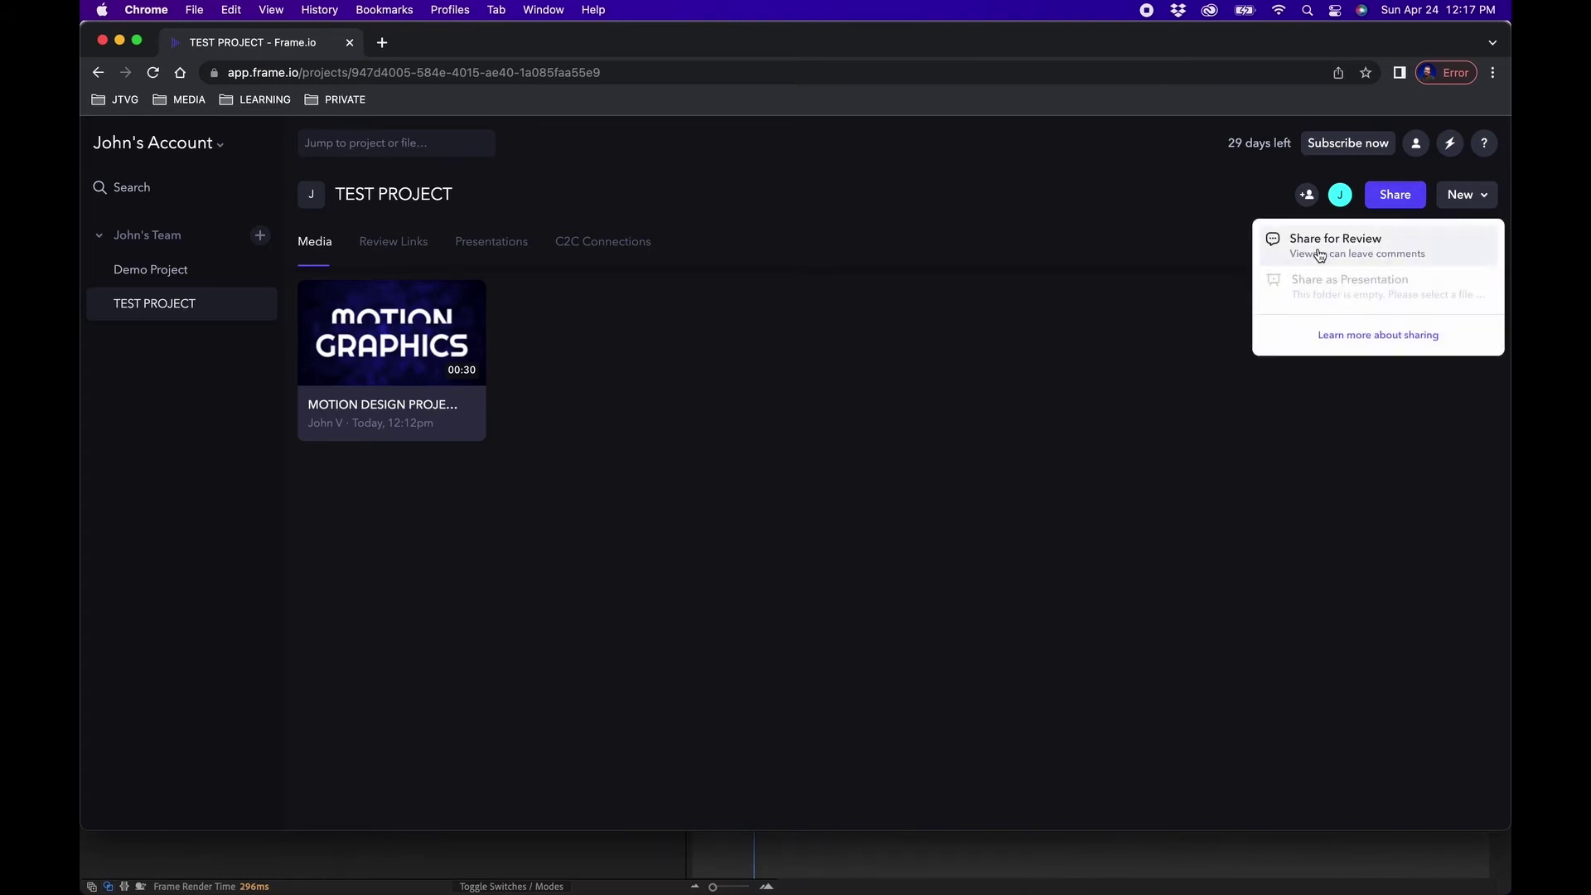
click(1320, 249)
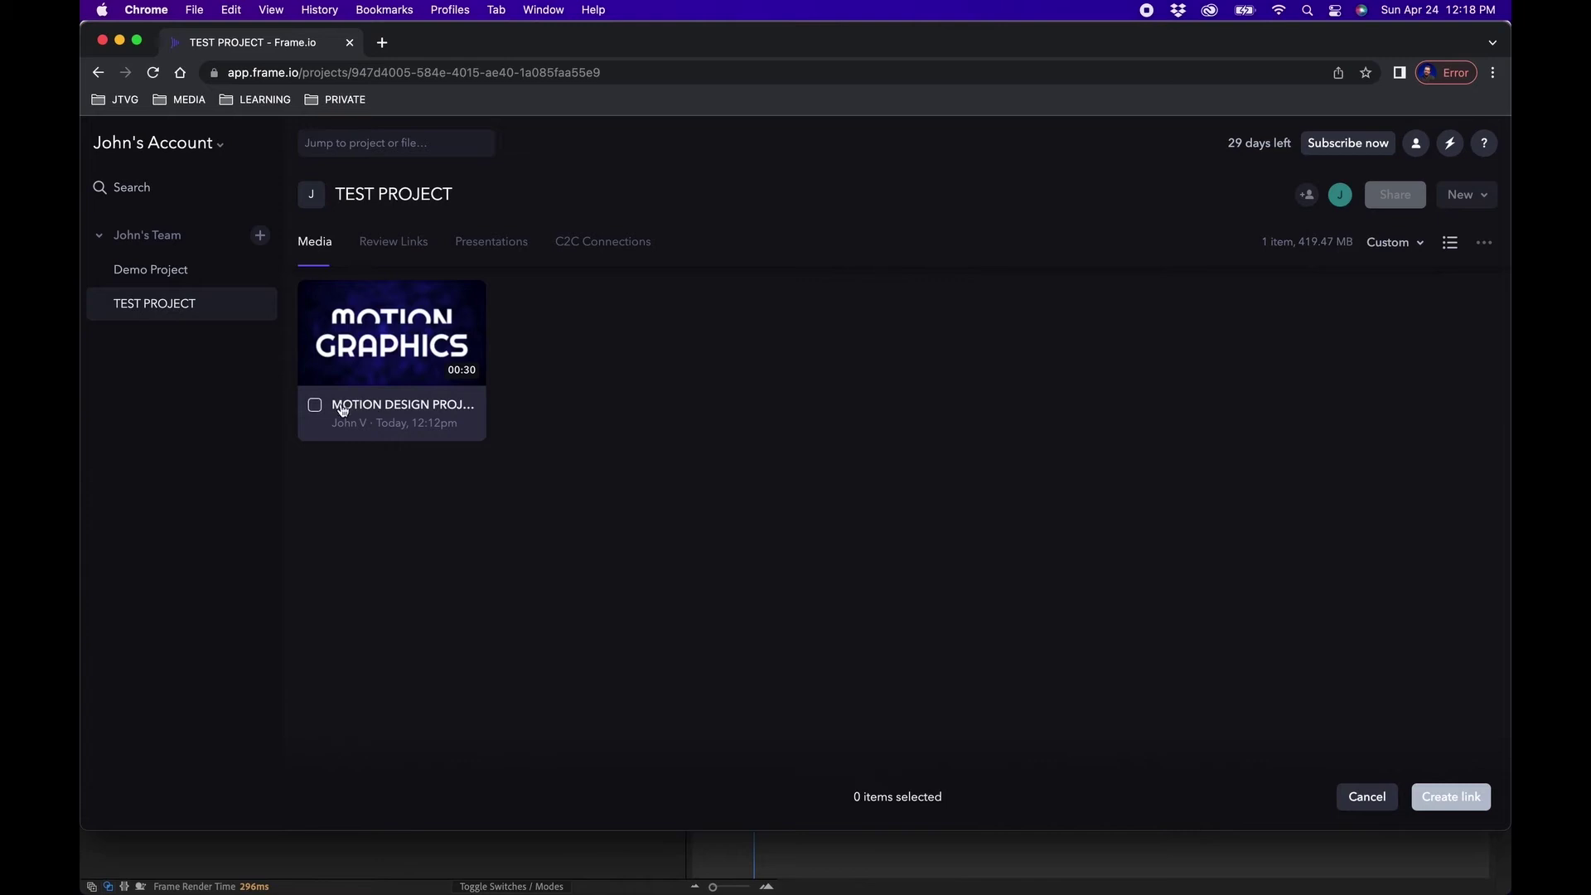
click(314, 407)
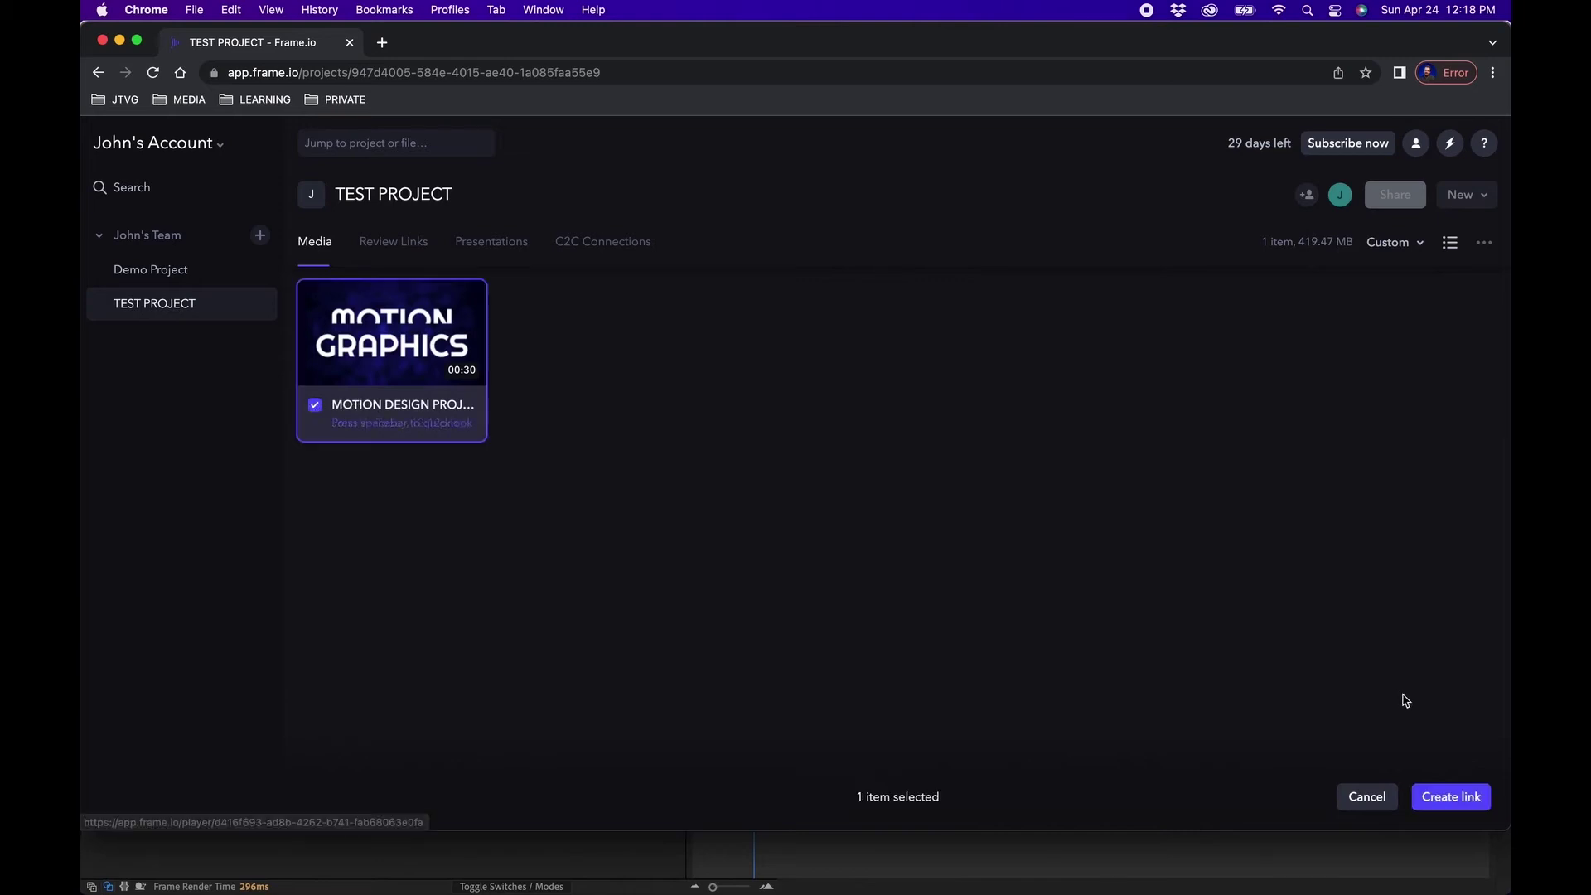
click(1450, 797)
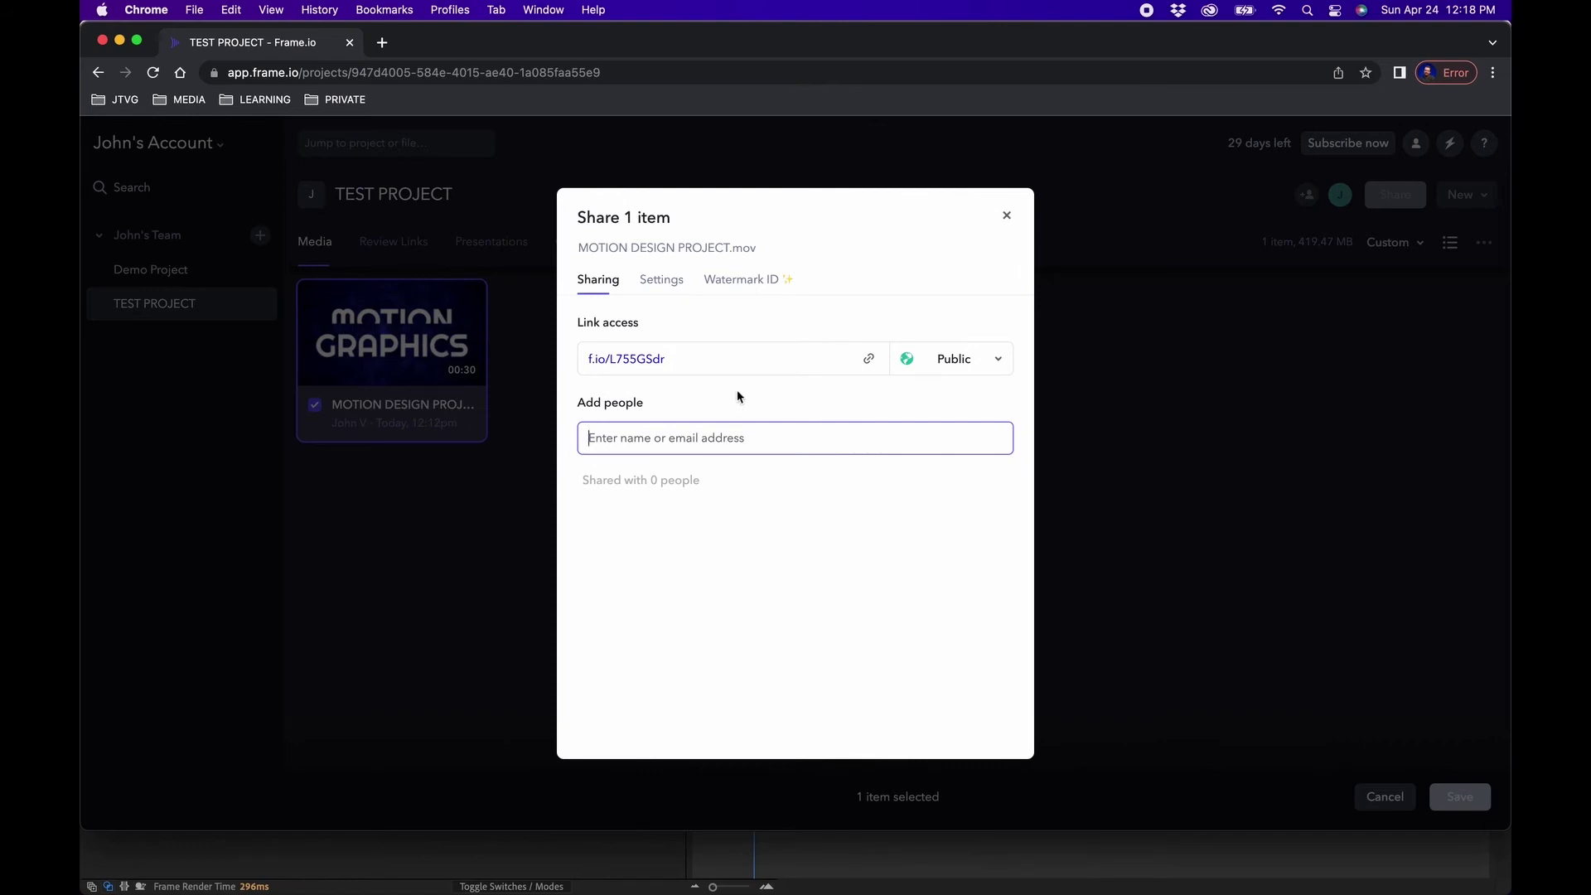
click(870, 361)
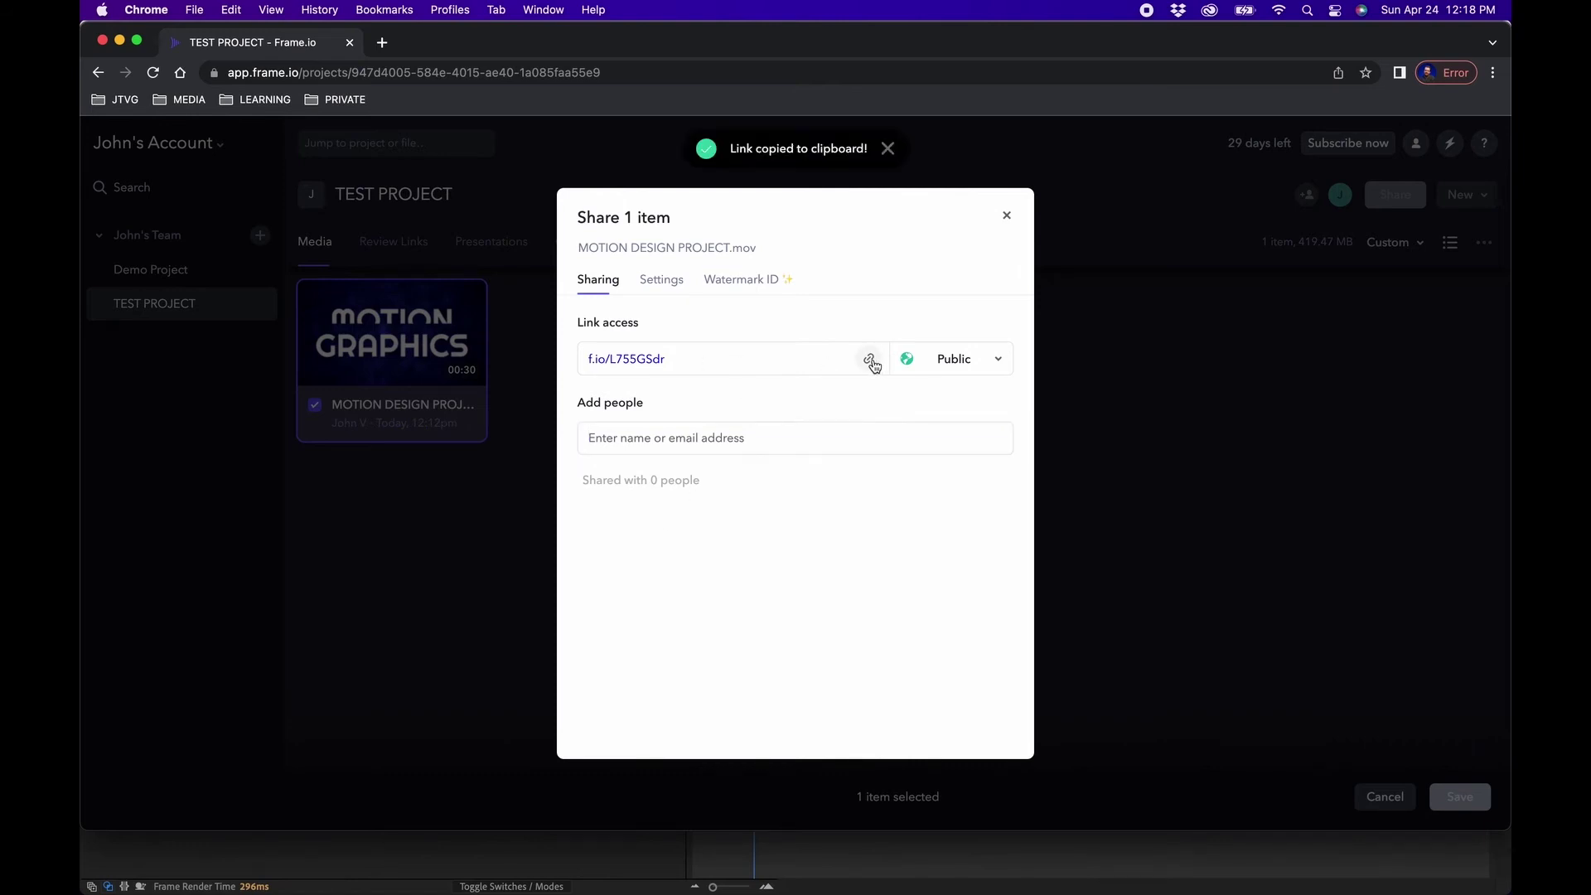
Keep the review link public with reviewer downloads left off.
click(937, 362)
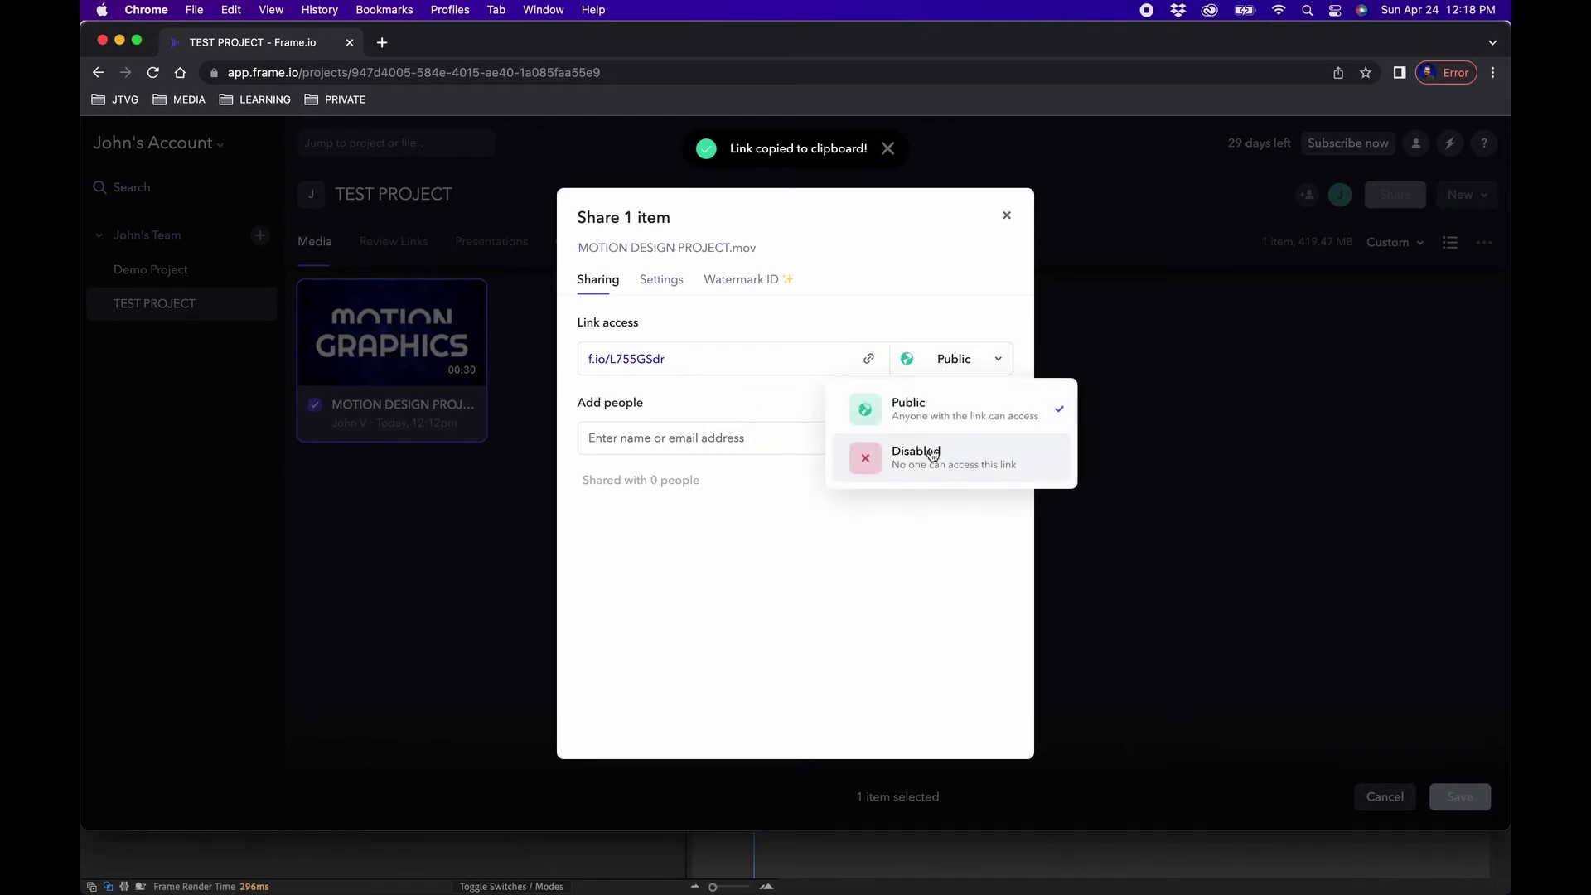
click(728, 565)
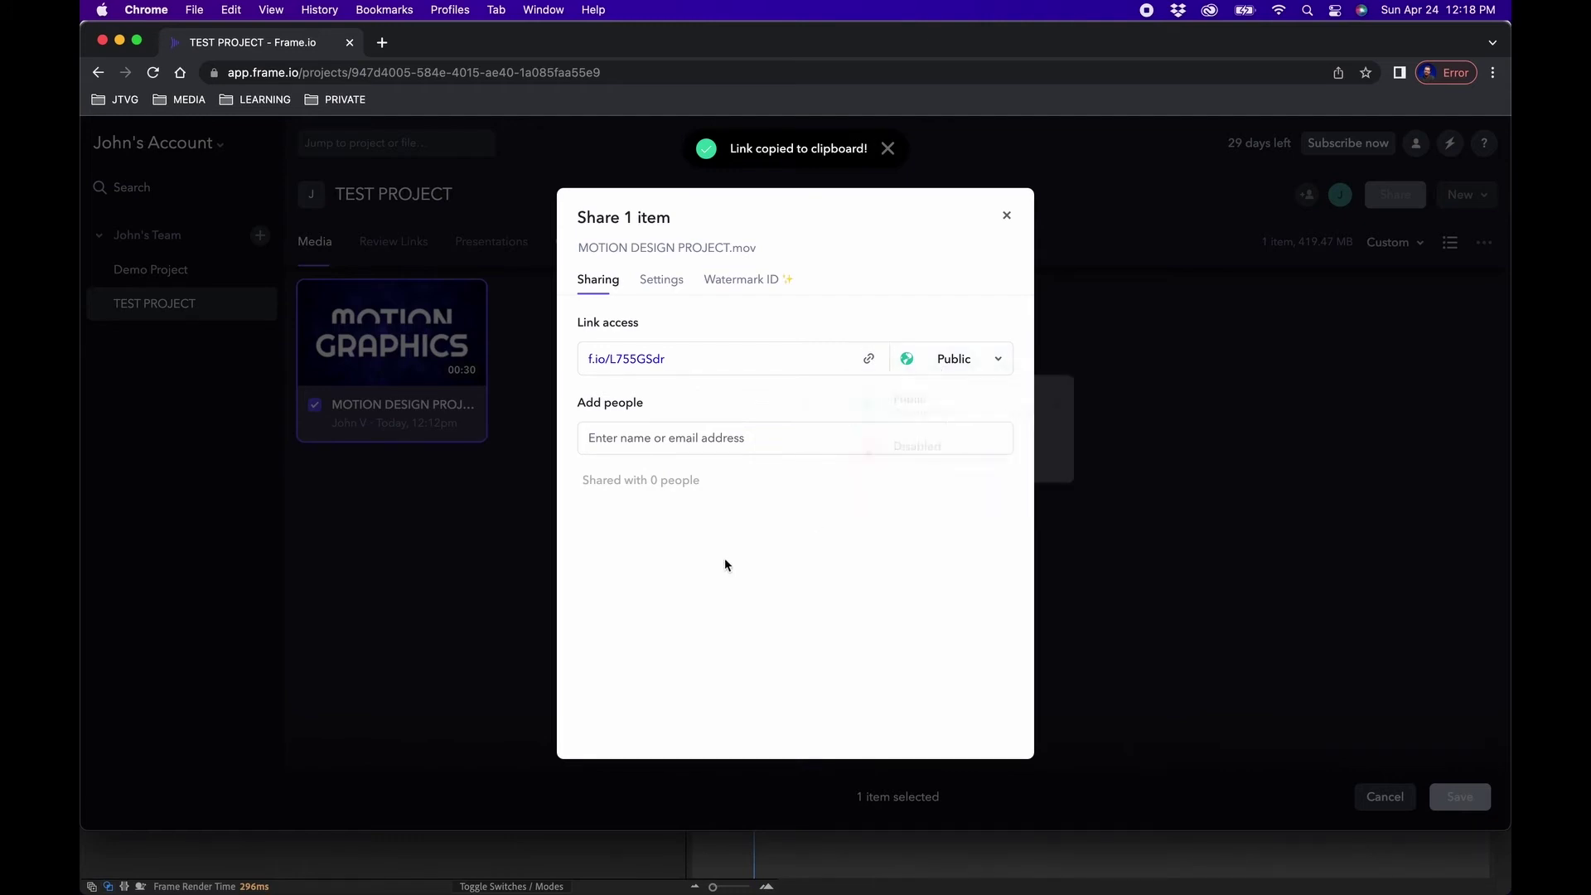
click(665, 282)
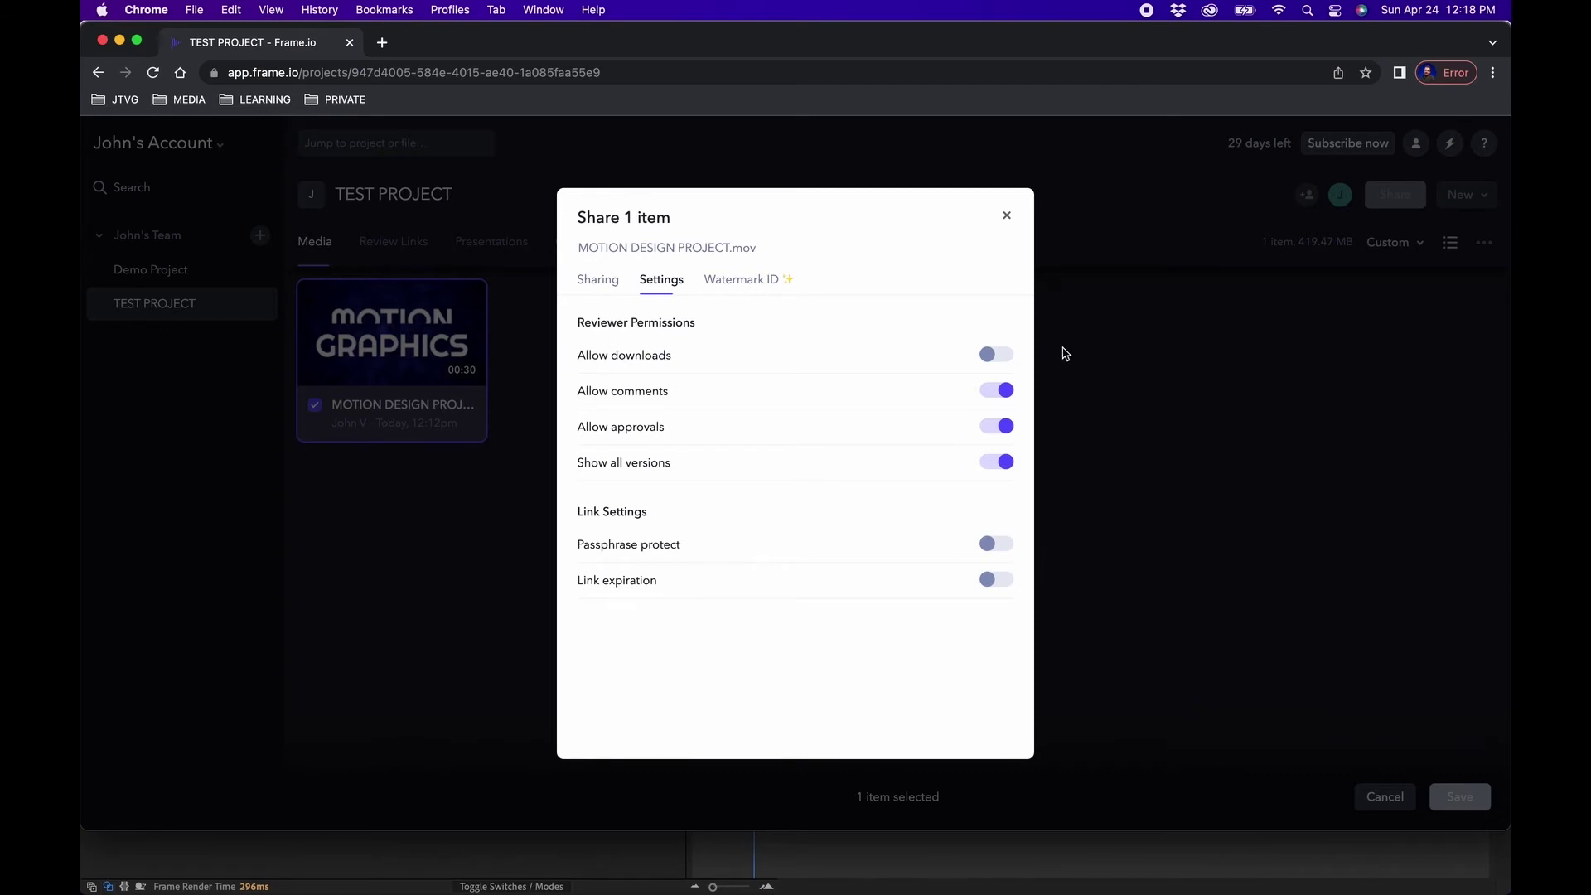
click(1009, 354)
click(1001, 355)
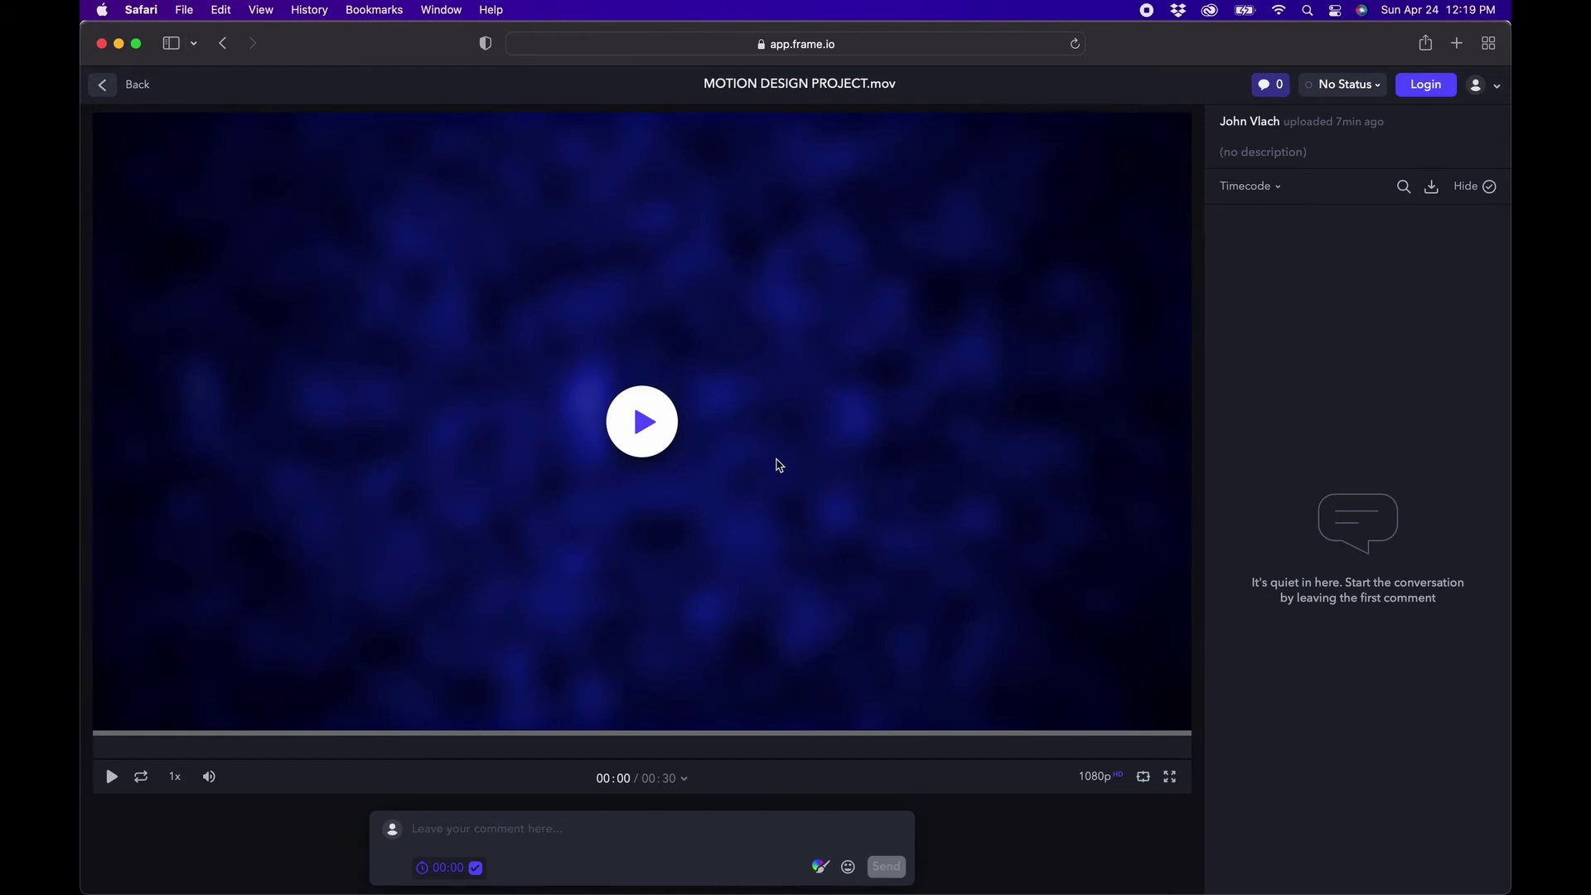
Pause the review video at 00:03 and send the comment 'can make the background slower?'.
click(779, 464)
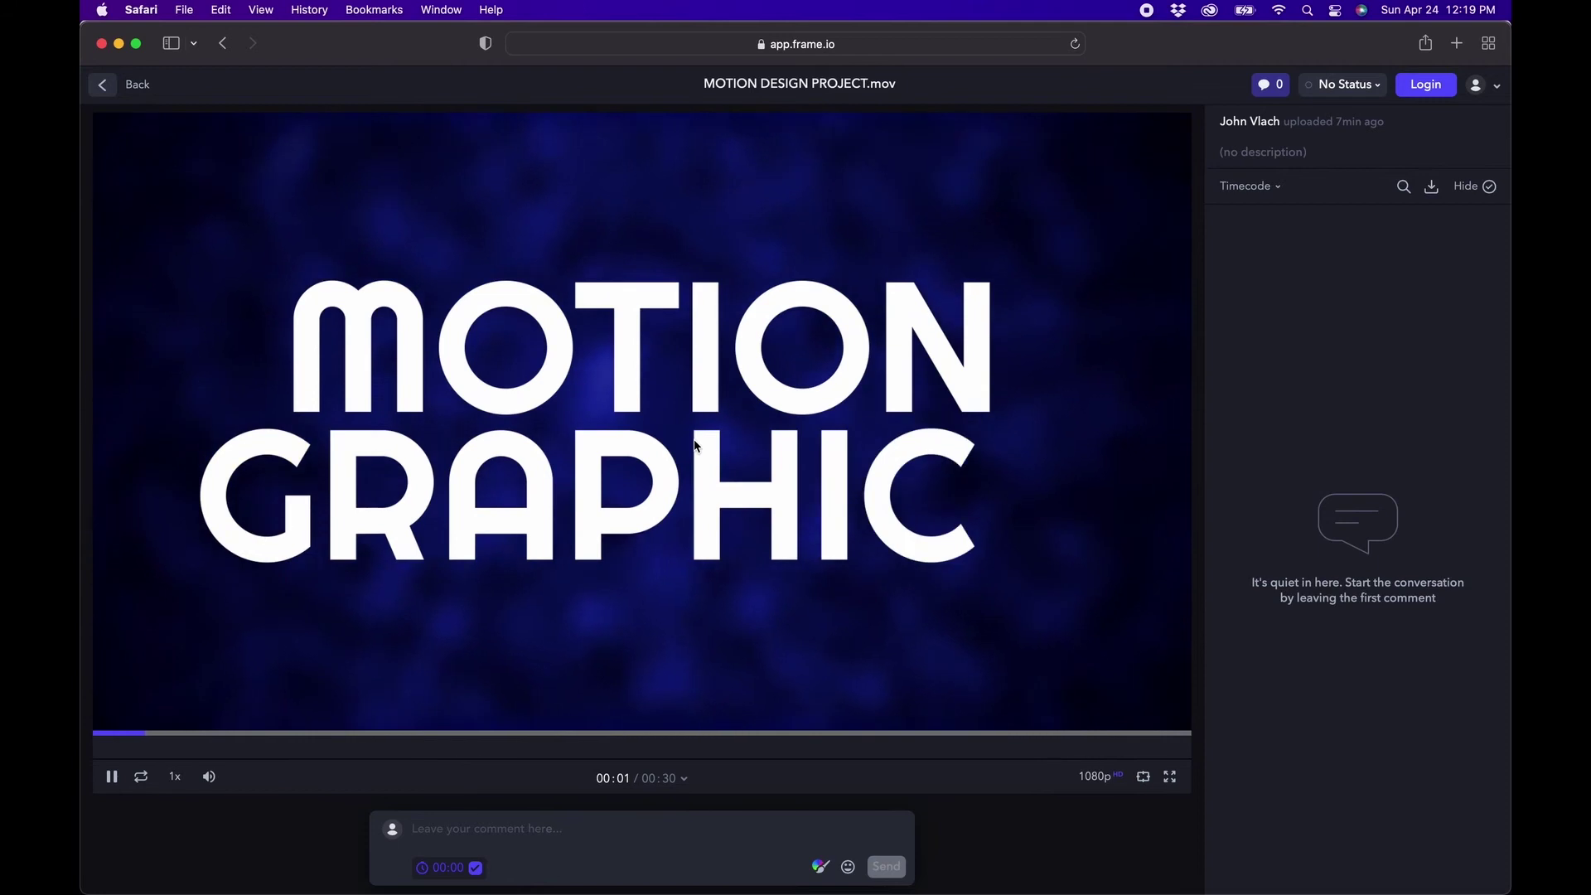
click(571, 557)
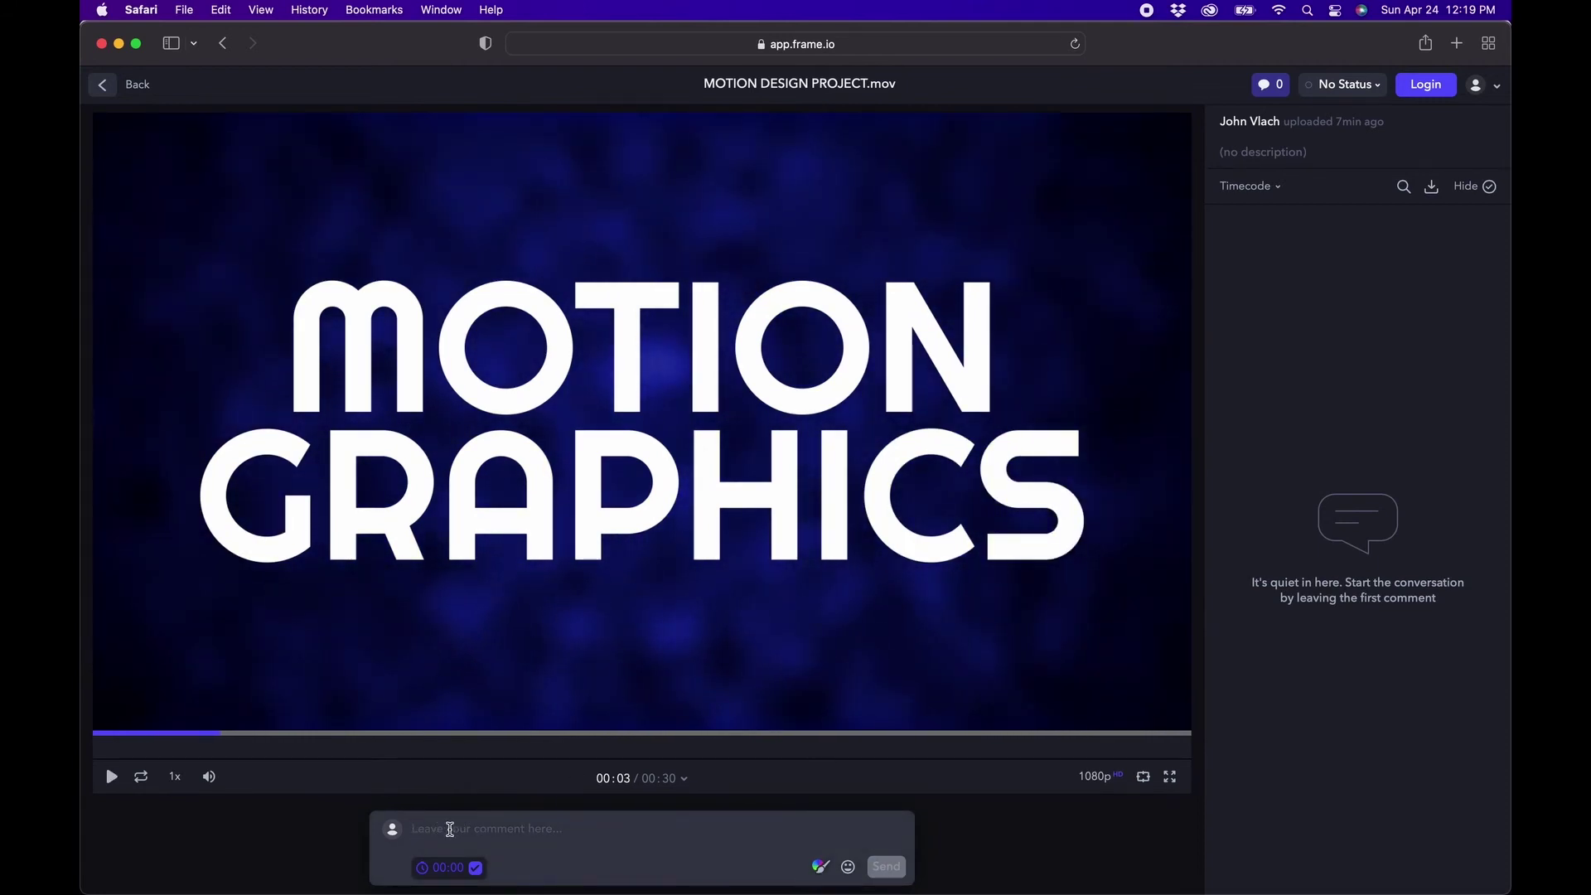
click(450, 829)
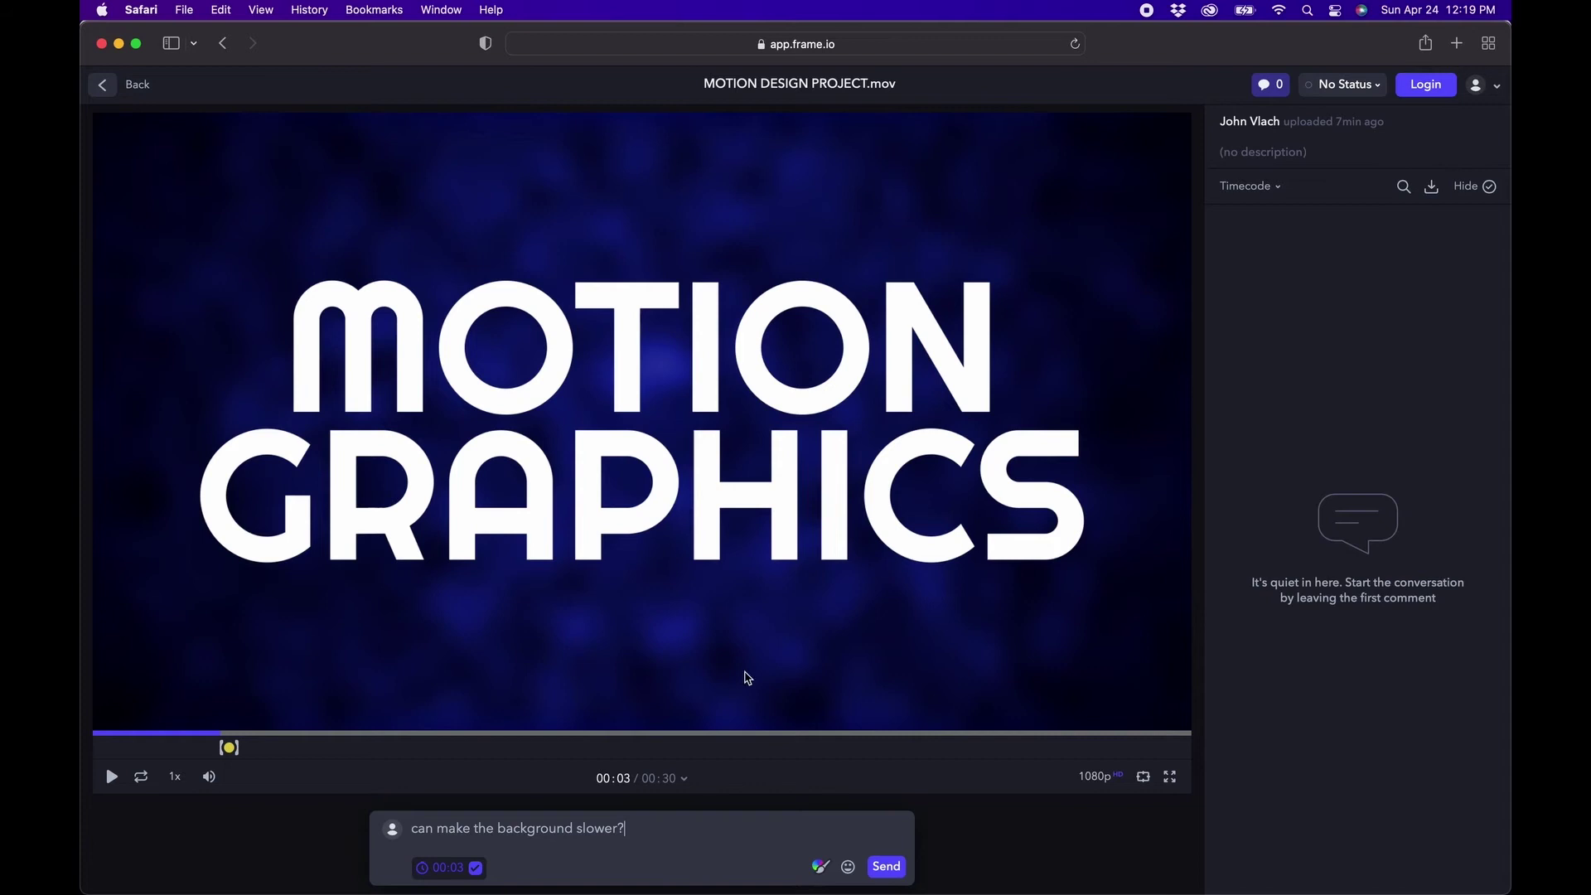
click(885, 867)
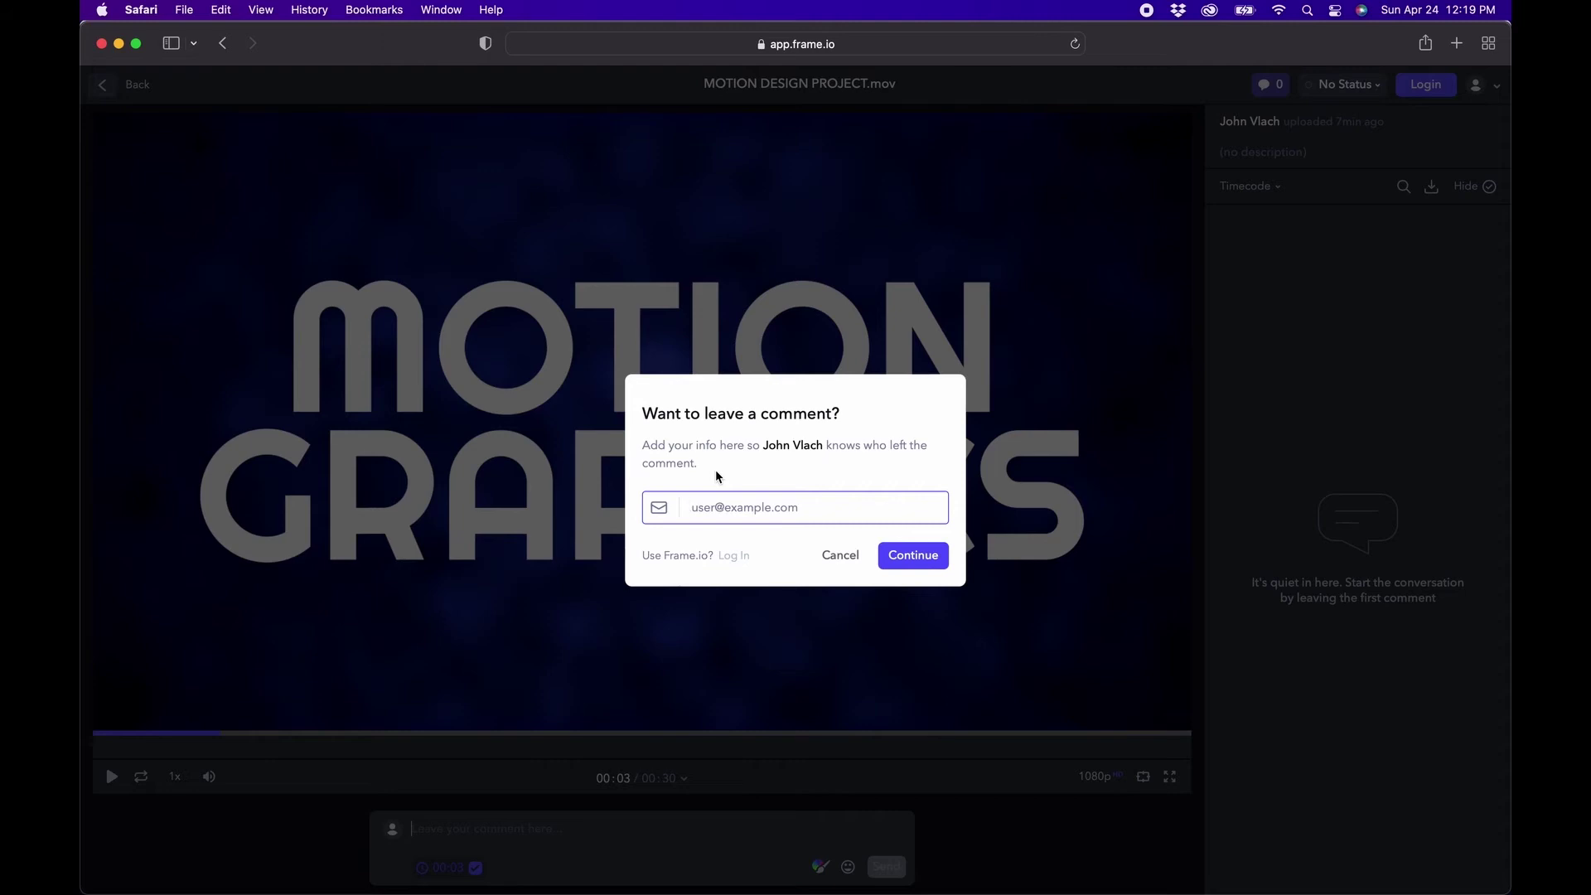
Paste the reviewer's e-mail, continue, and start entering the reviewer's name.
key(super+v)
key(Return)
text(Cle)
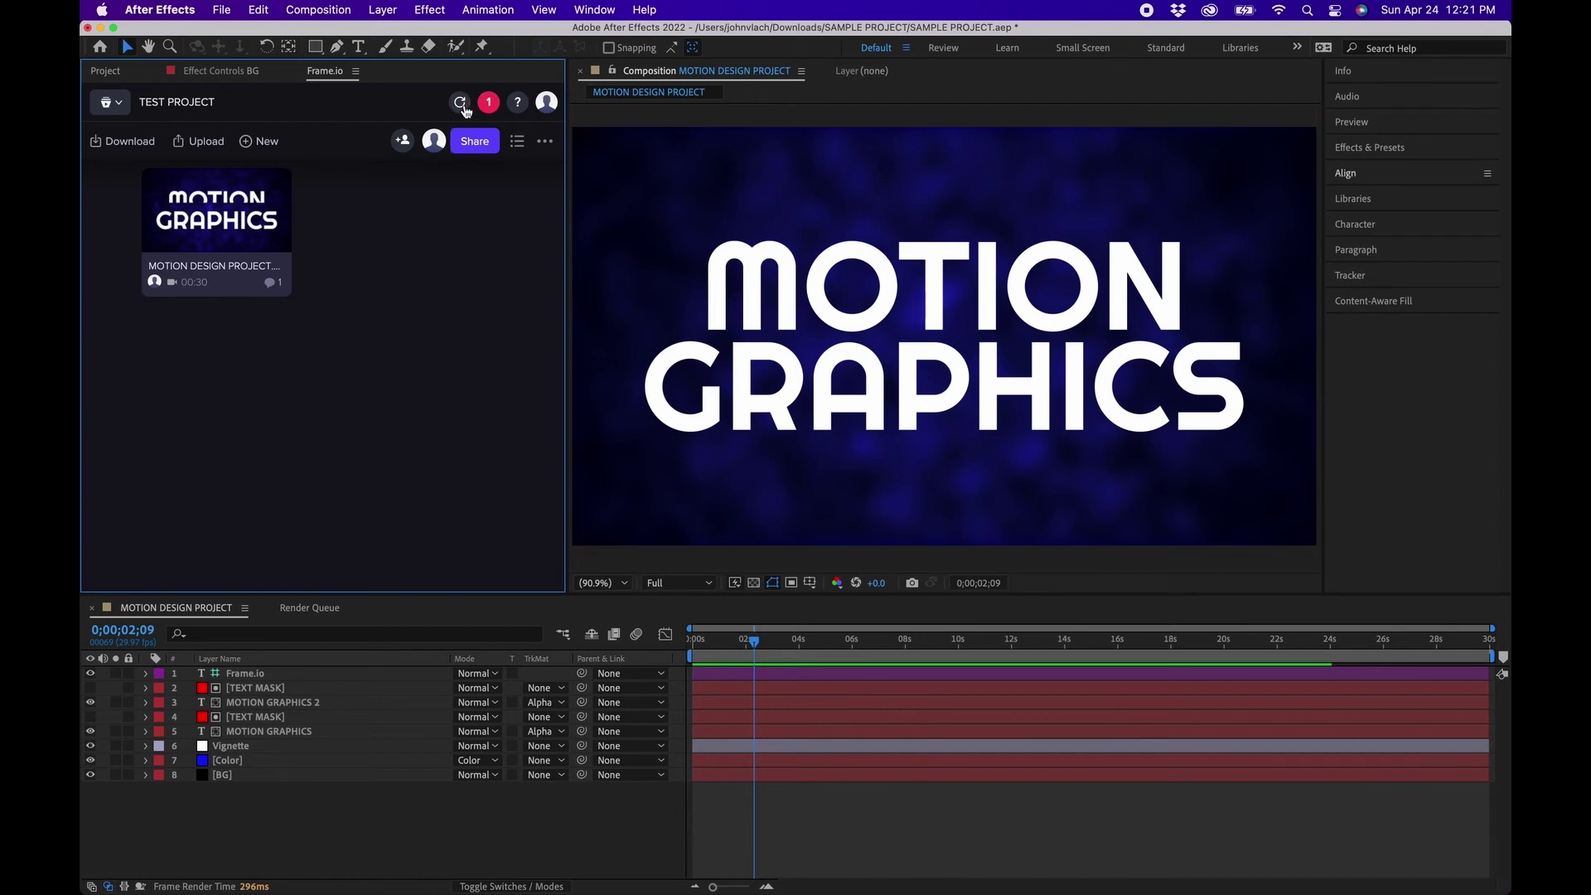
Reload the Frame.io panel, open MOTION DESIGN PROJECT and jump to its 00:03 comment.
click(461, 103)
click(202, 228)
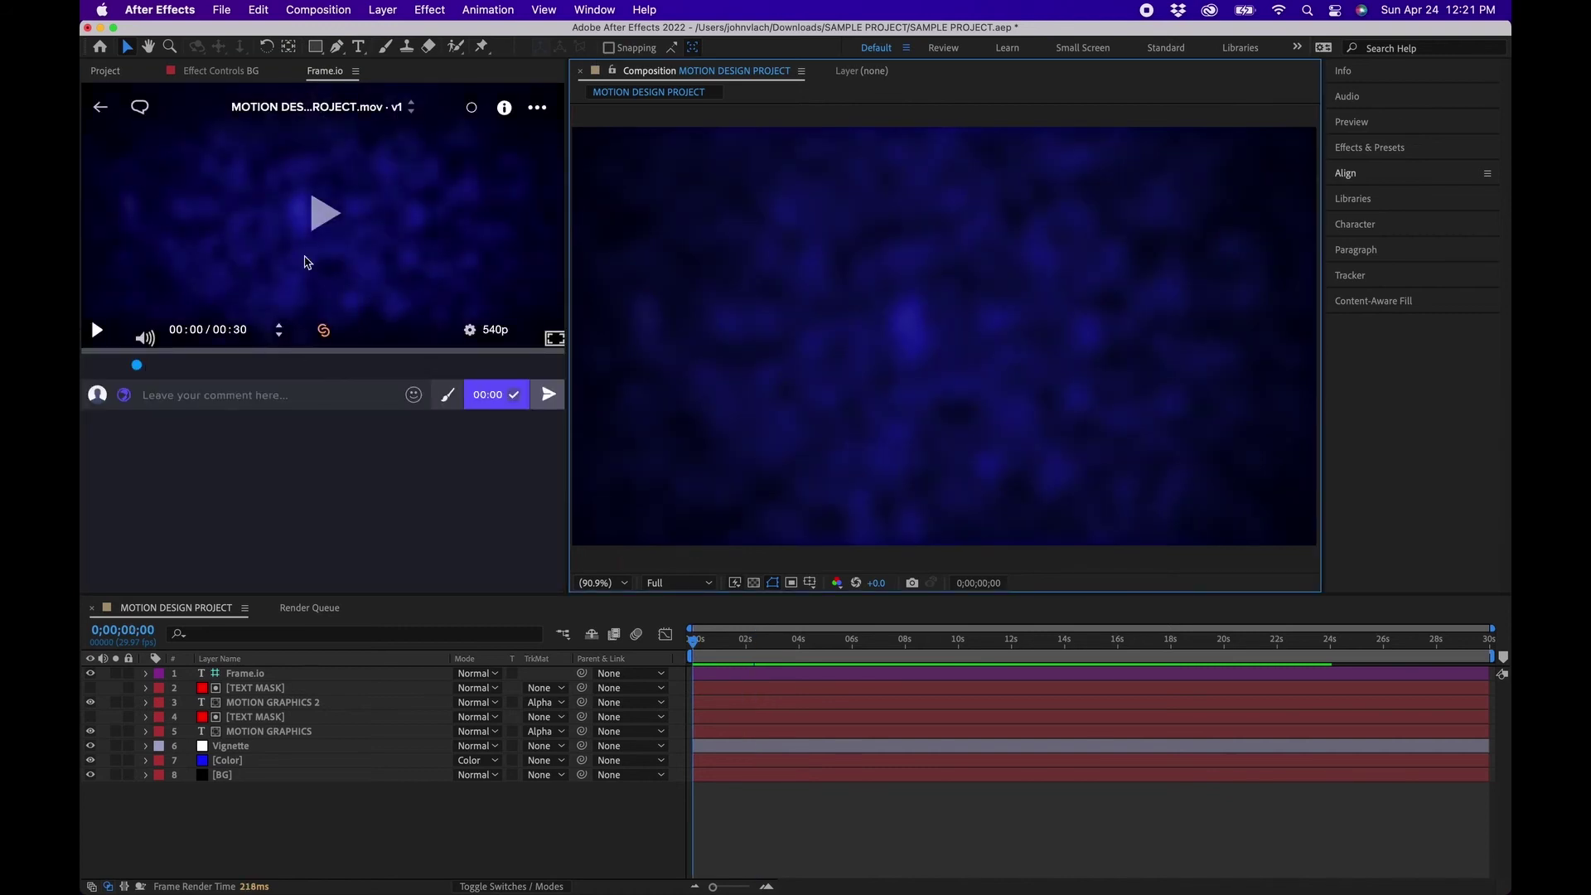
click(137, 366)
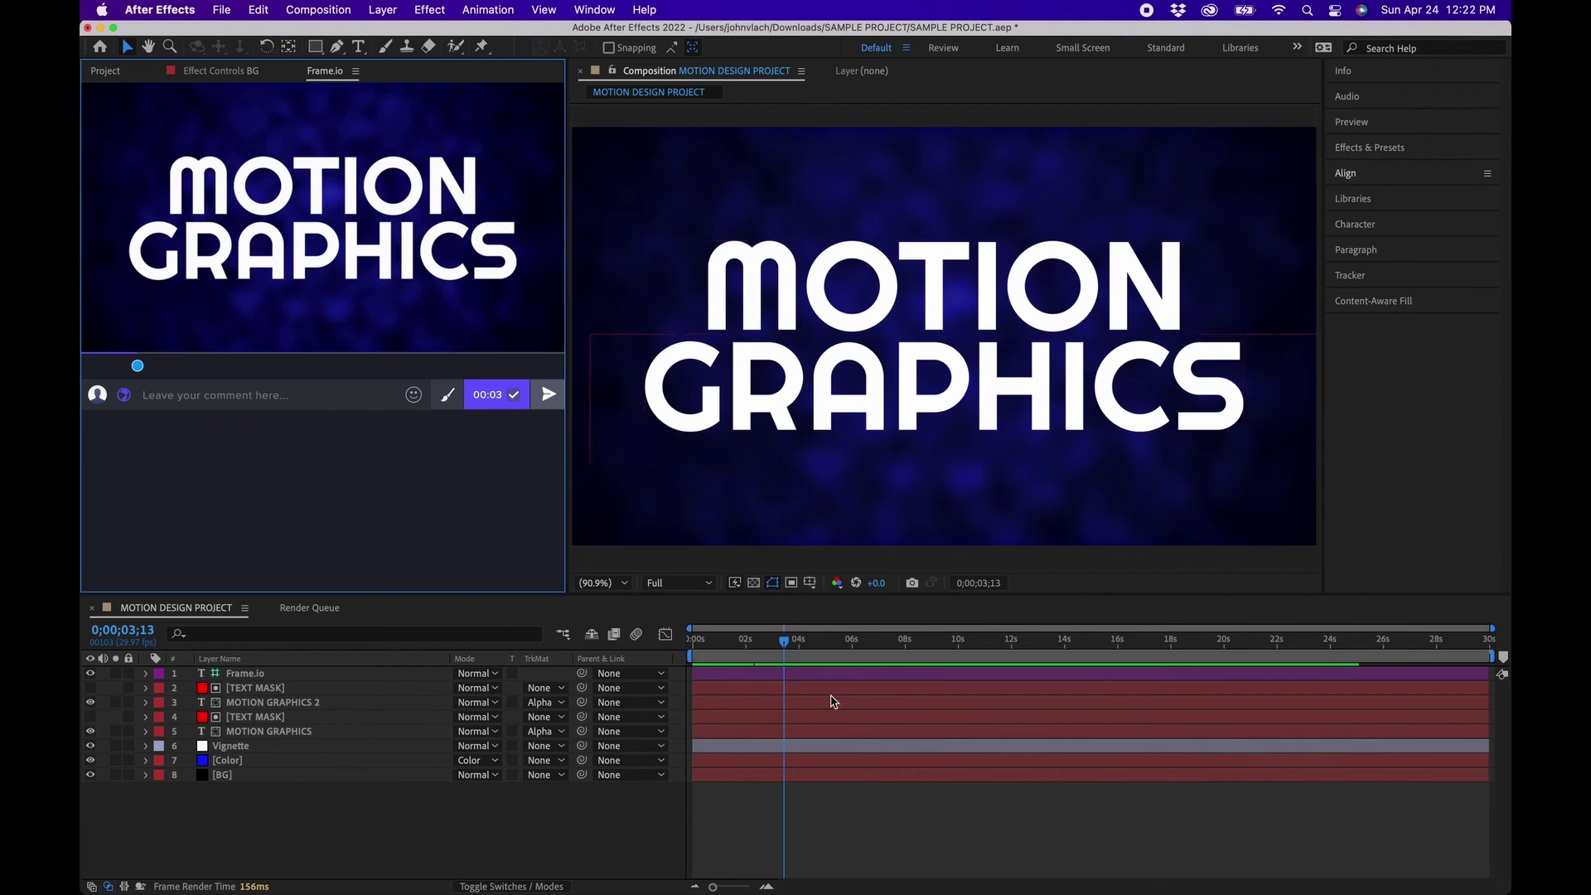
click(815, 855)
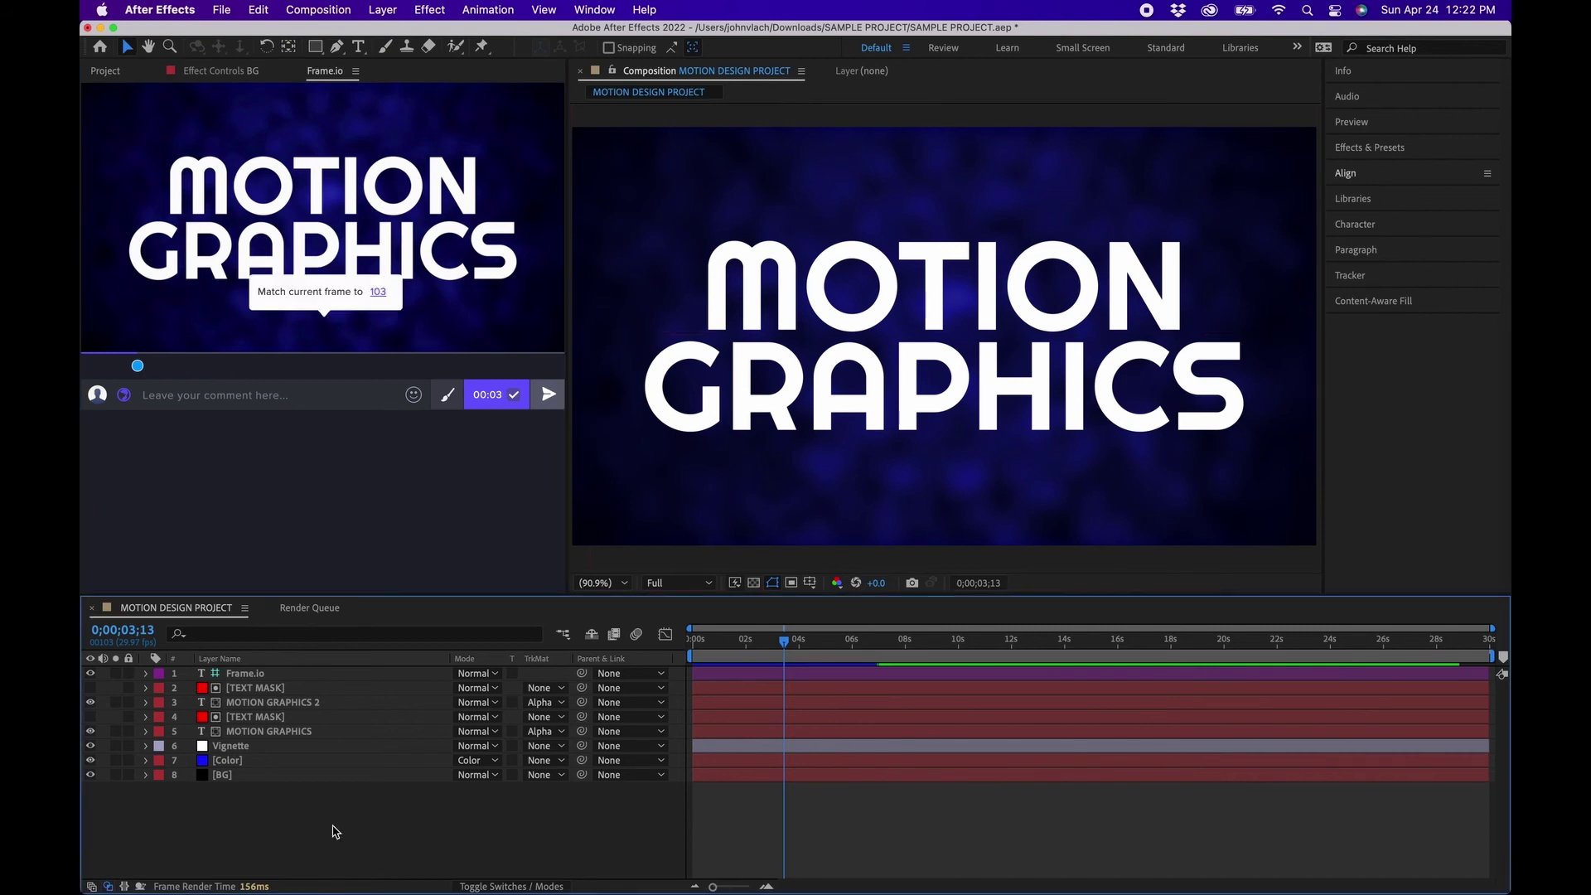
Set the BG layer's final Fractal Noise Rotation keyframe to 1x+0.0° instead of 2x.
click(251, 779)
mouse_move(408, 213)
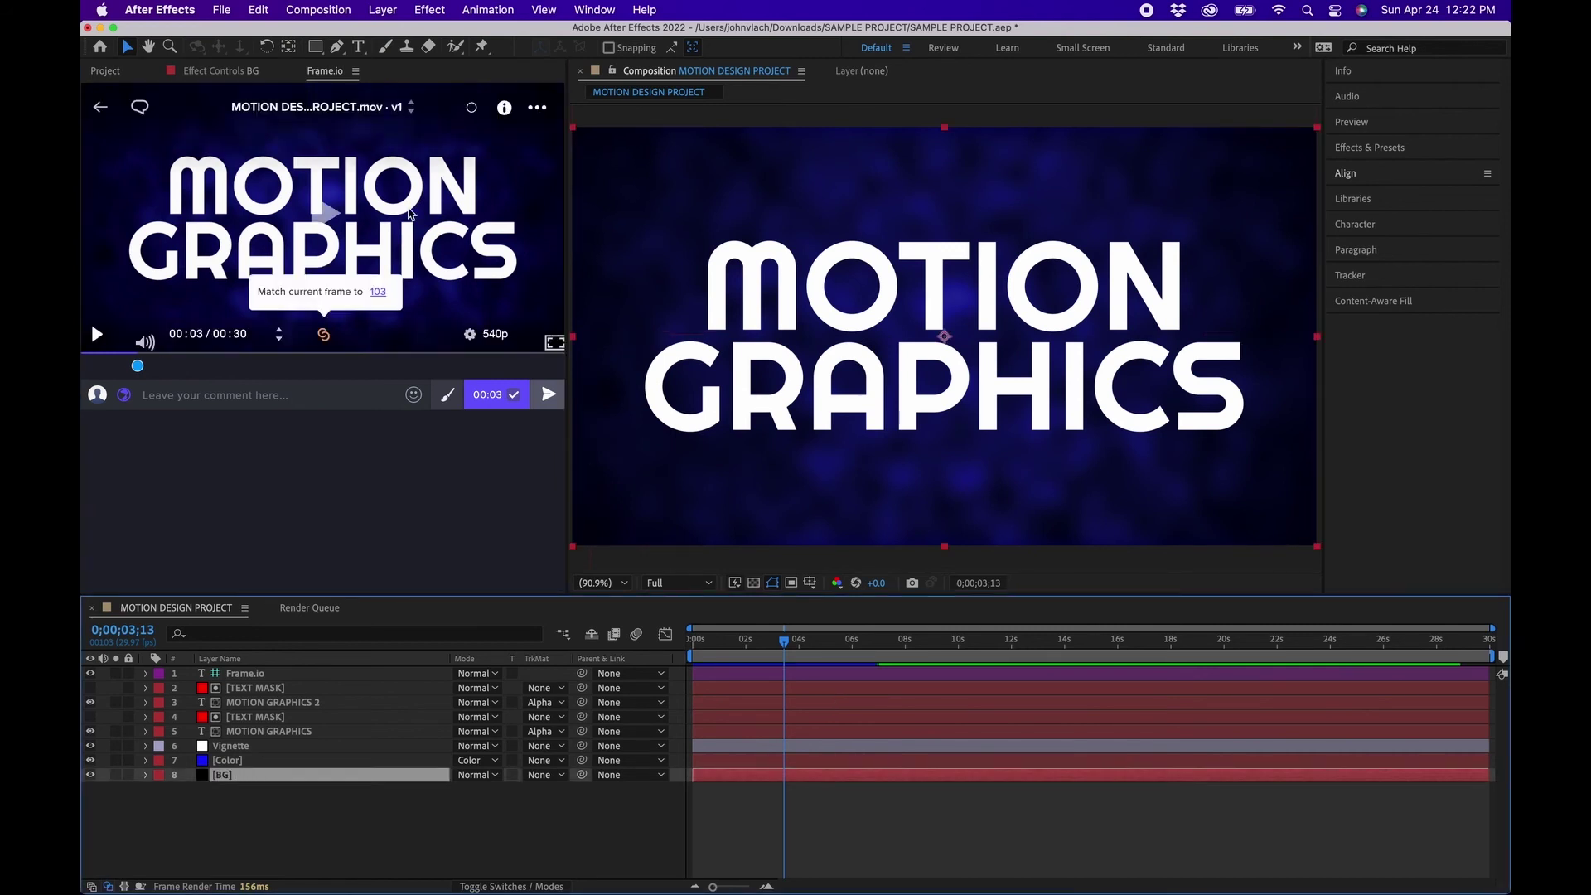
click(220, 71)
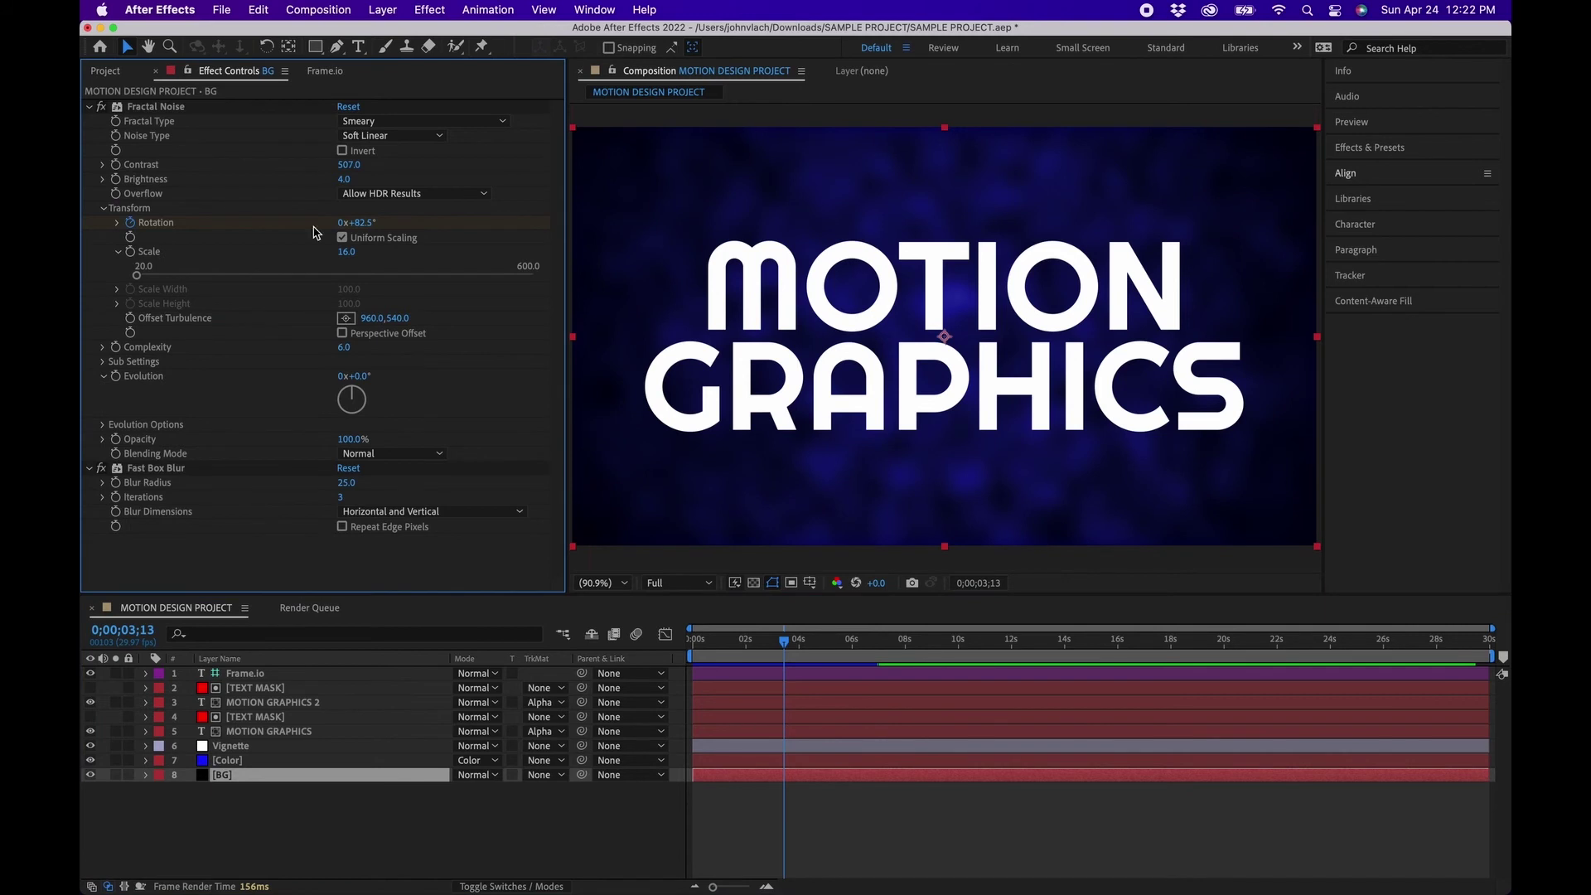
key(u)
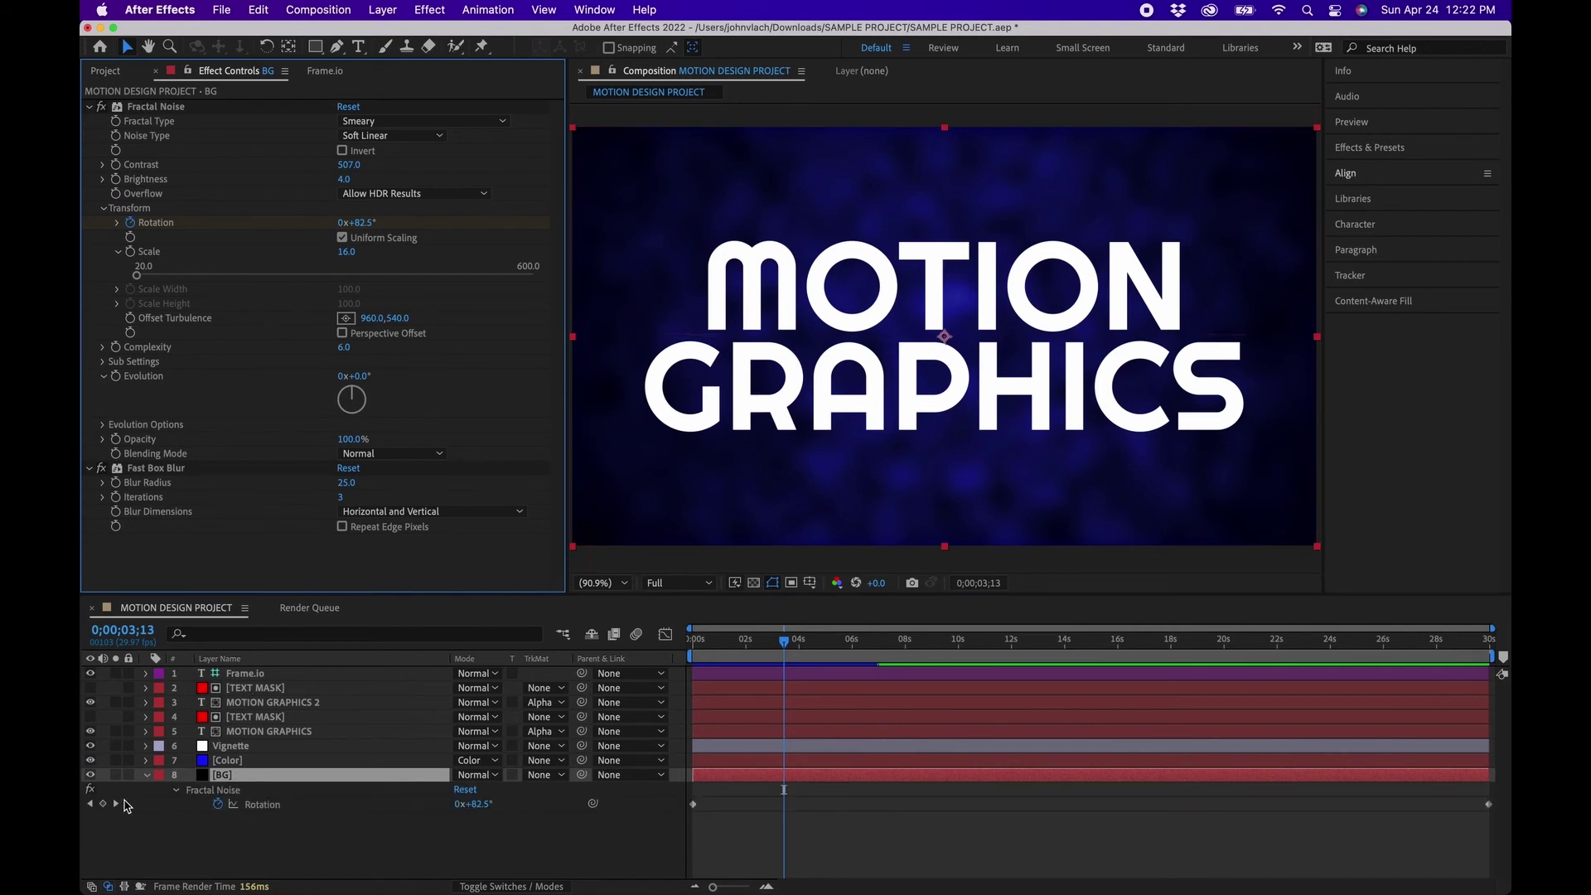
click(116, 803)
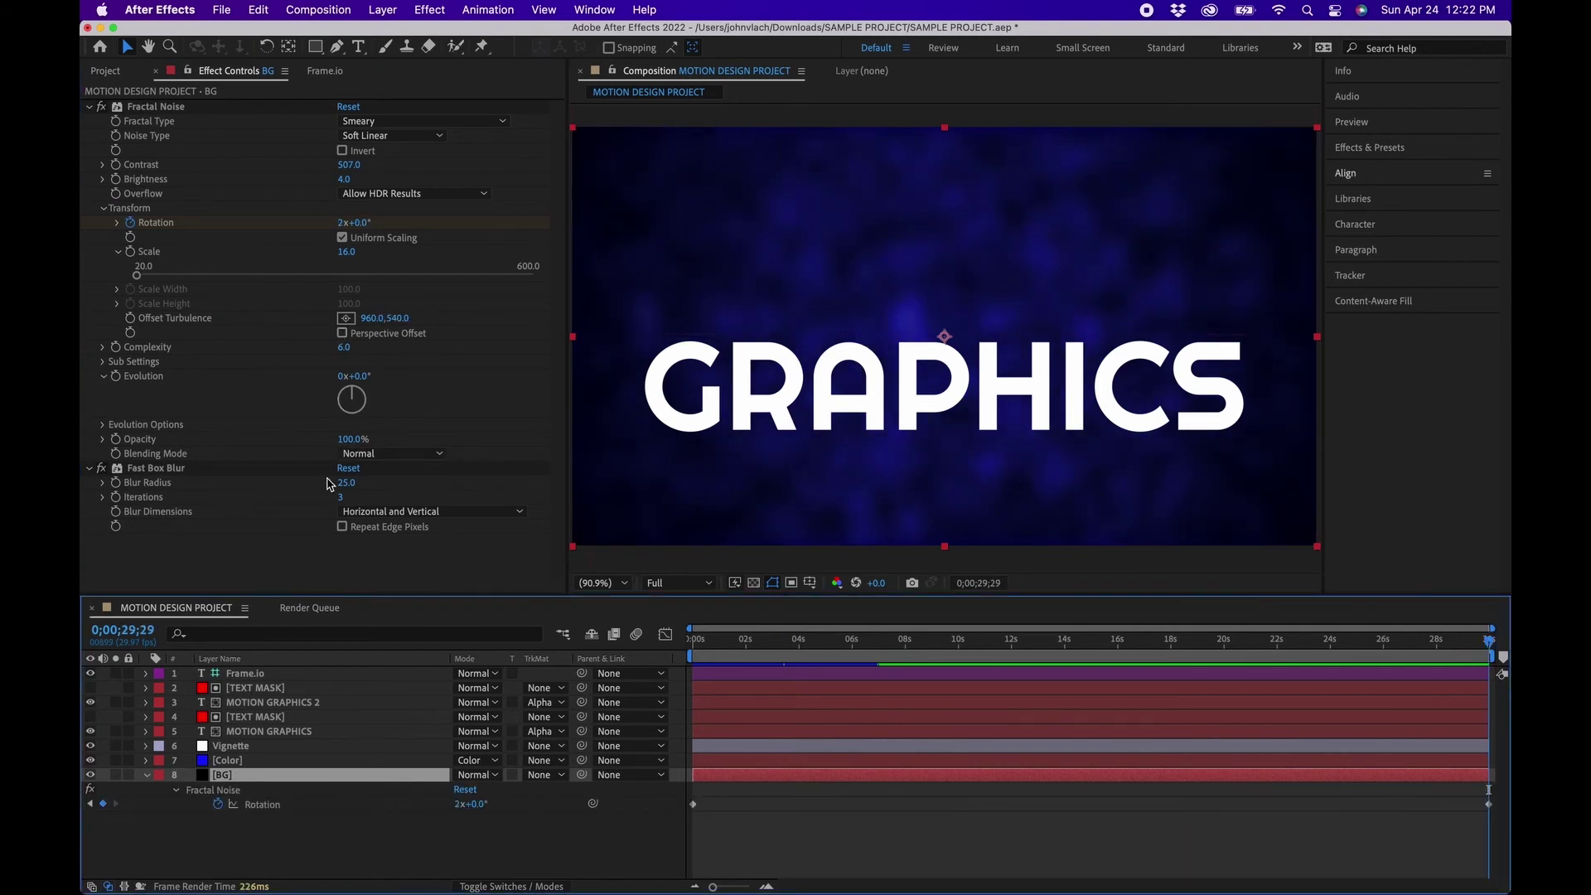
click(340, 223)
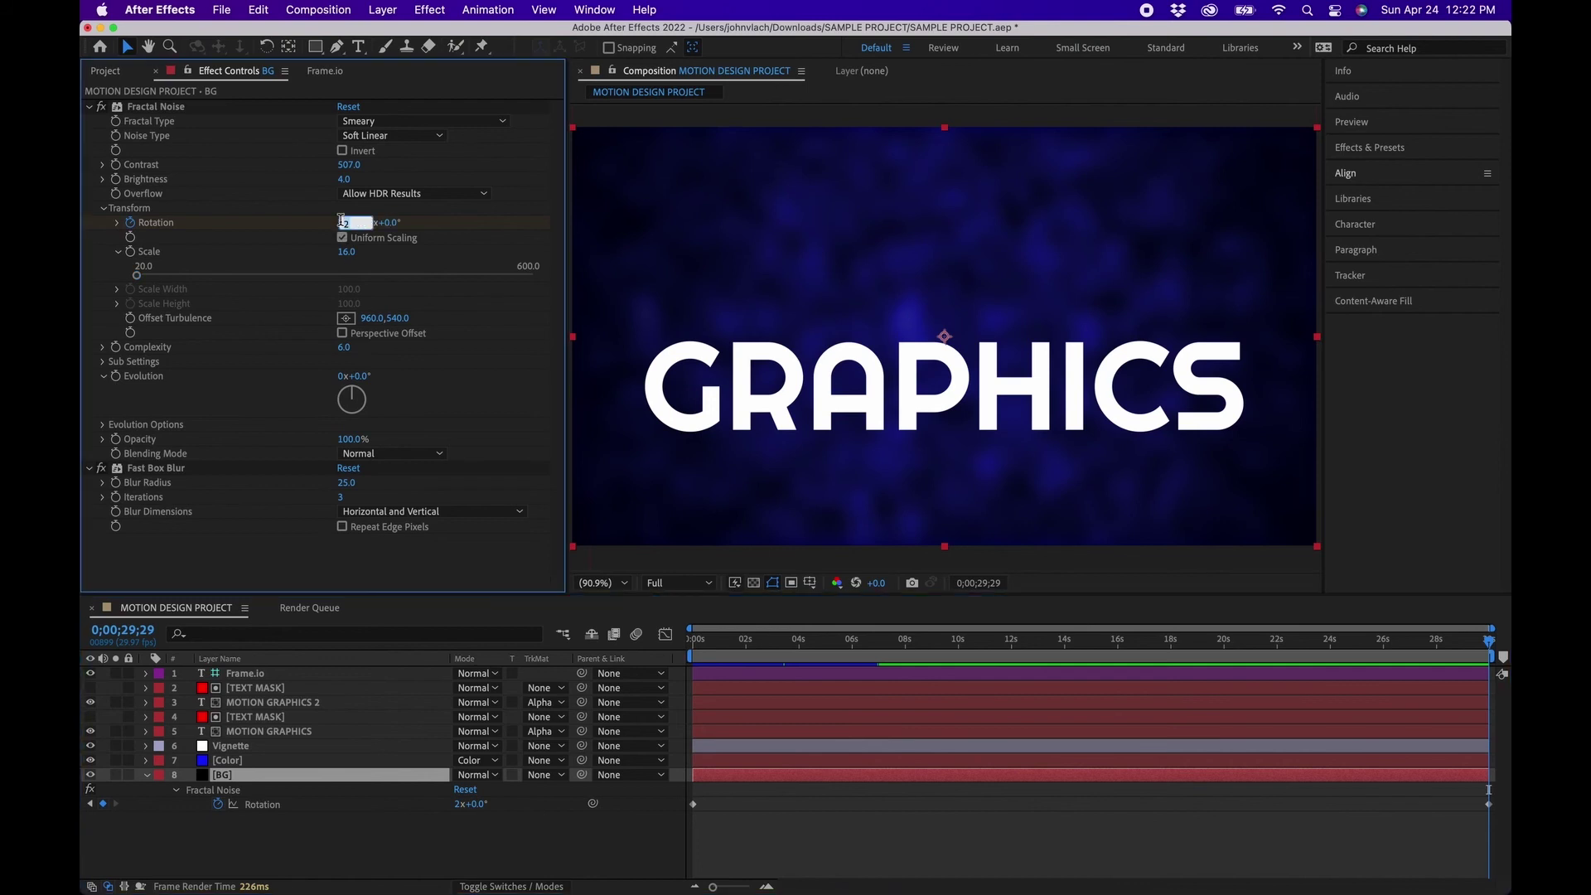
text(1)
key(Return)
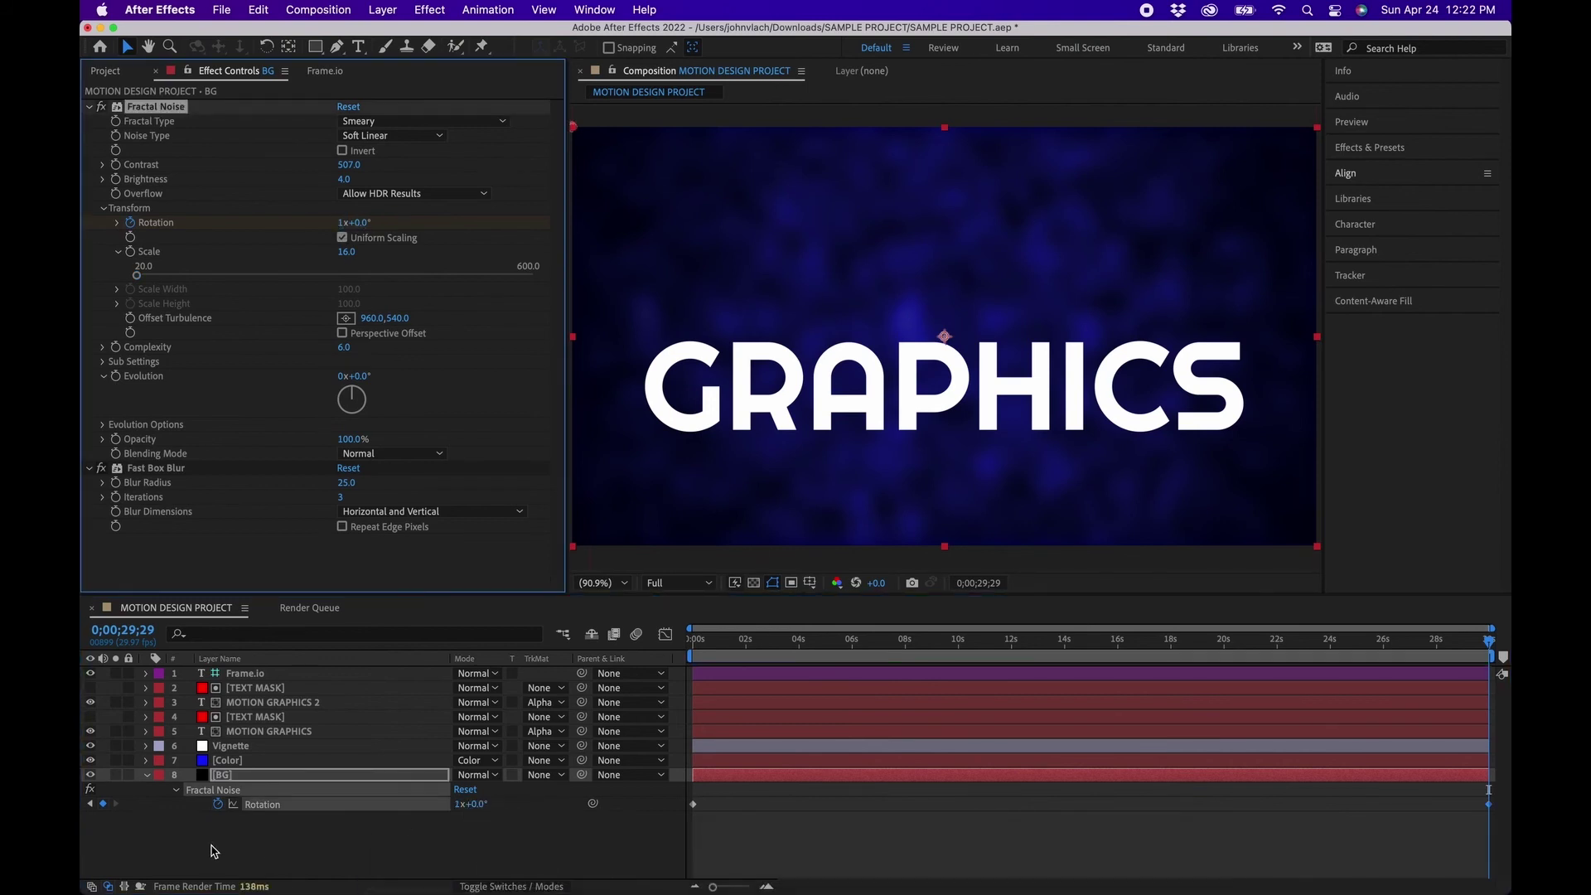
click(217, 851)
drag(853, 644, 692, 643)
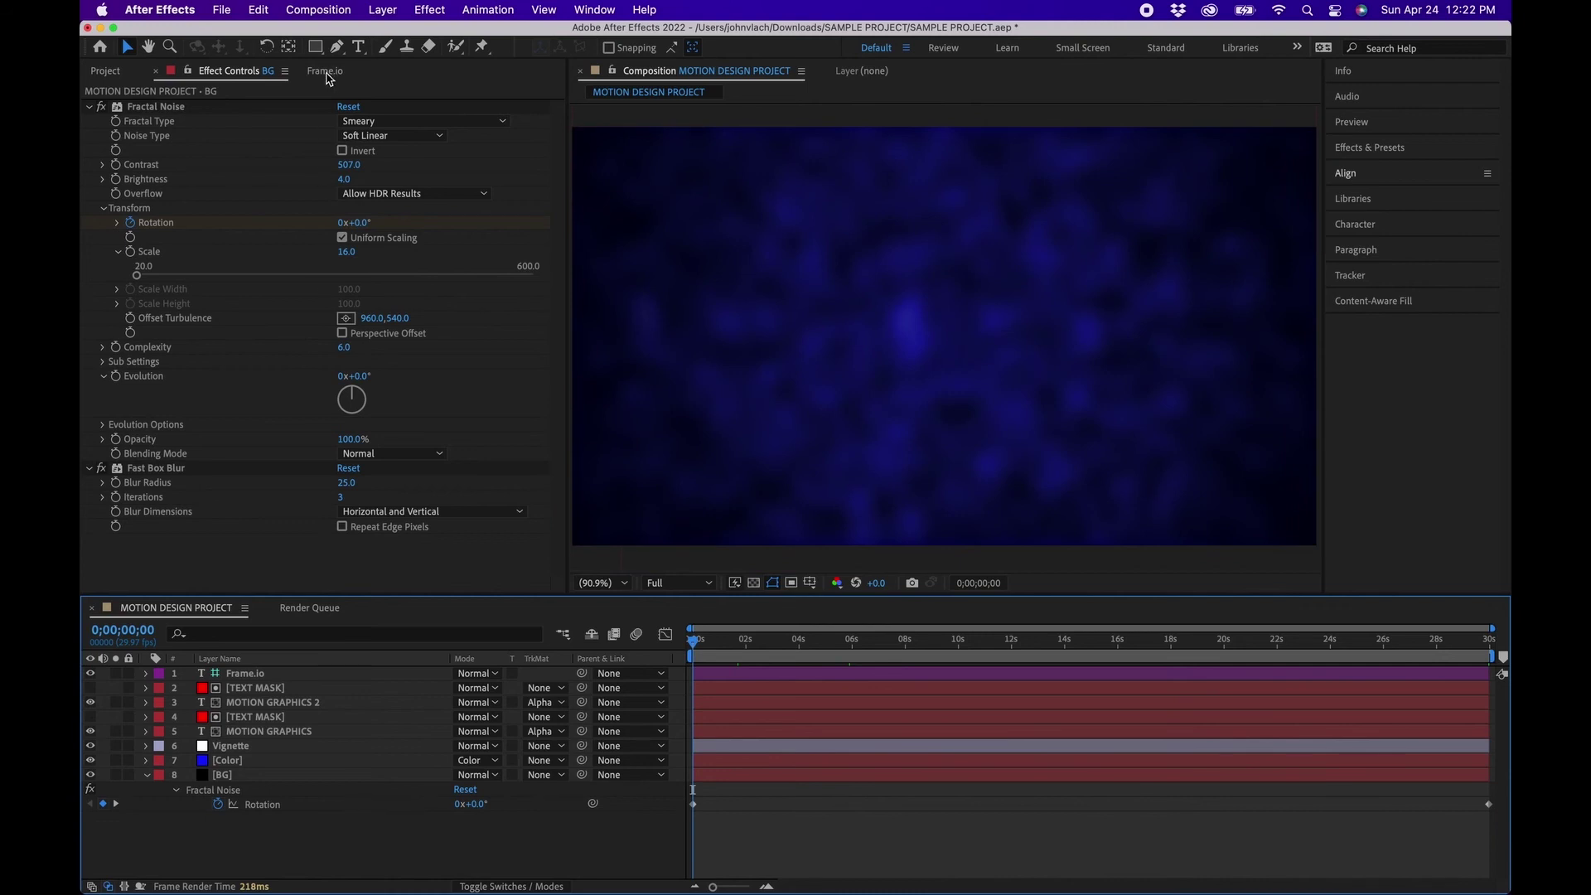
Return the Frame.io panel to the TEST PROJECT files and upload the active composition.
click(326, 71)
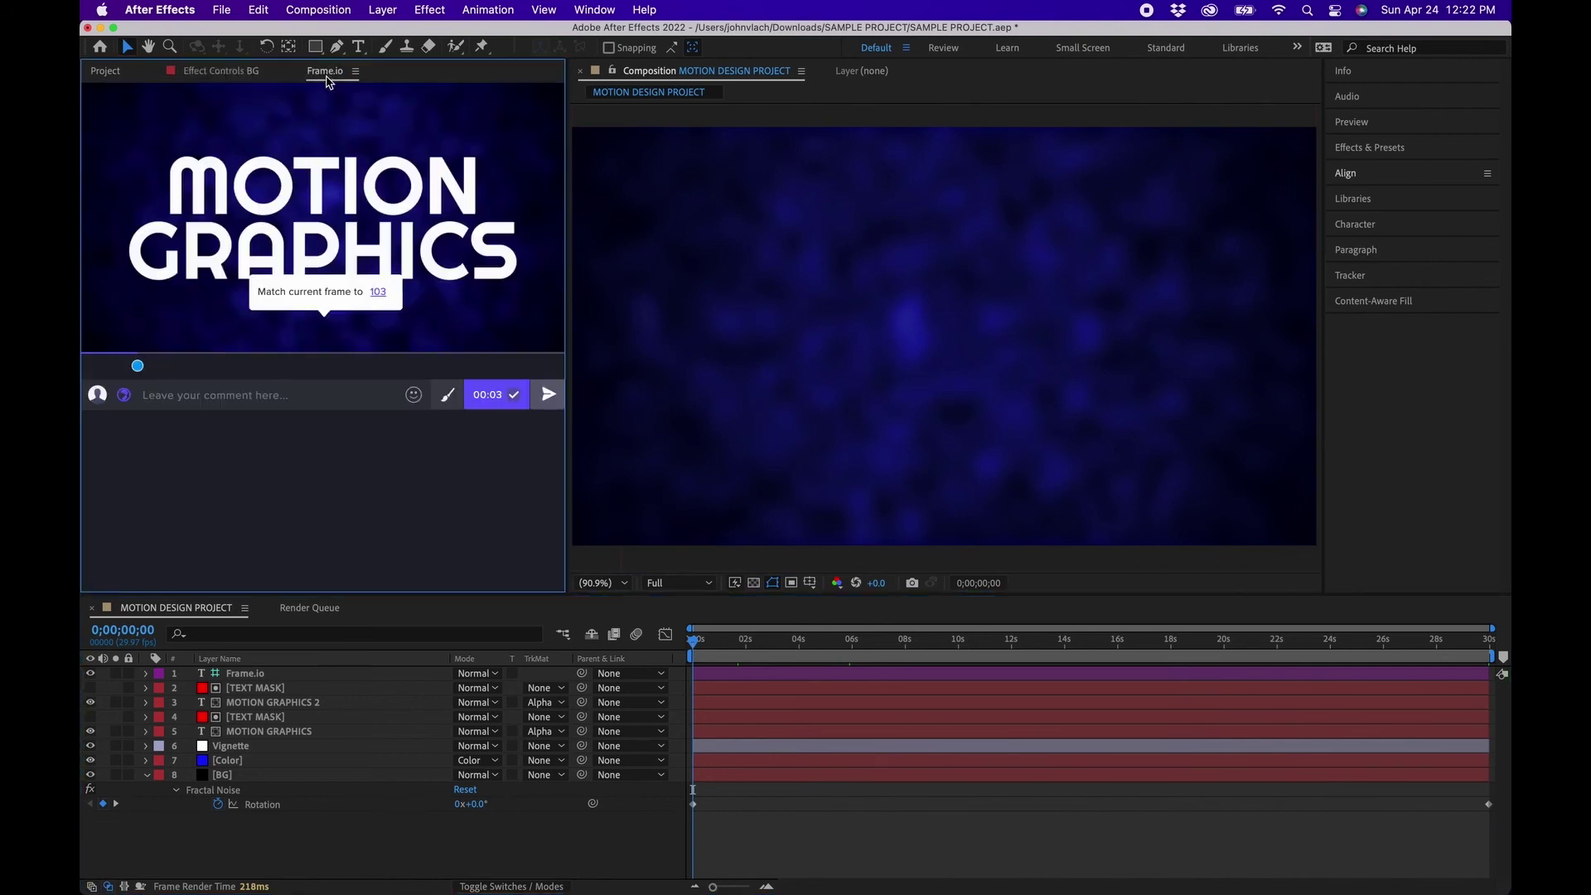
mouse_move(110, 104)
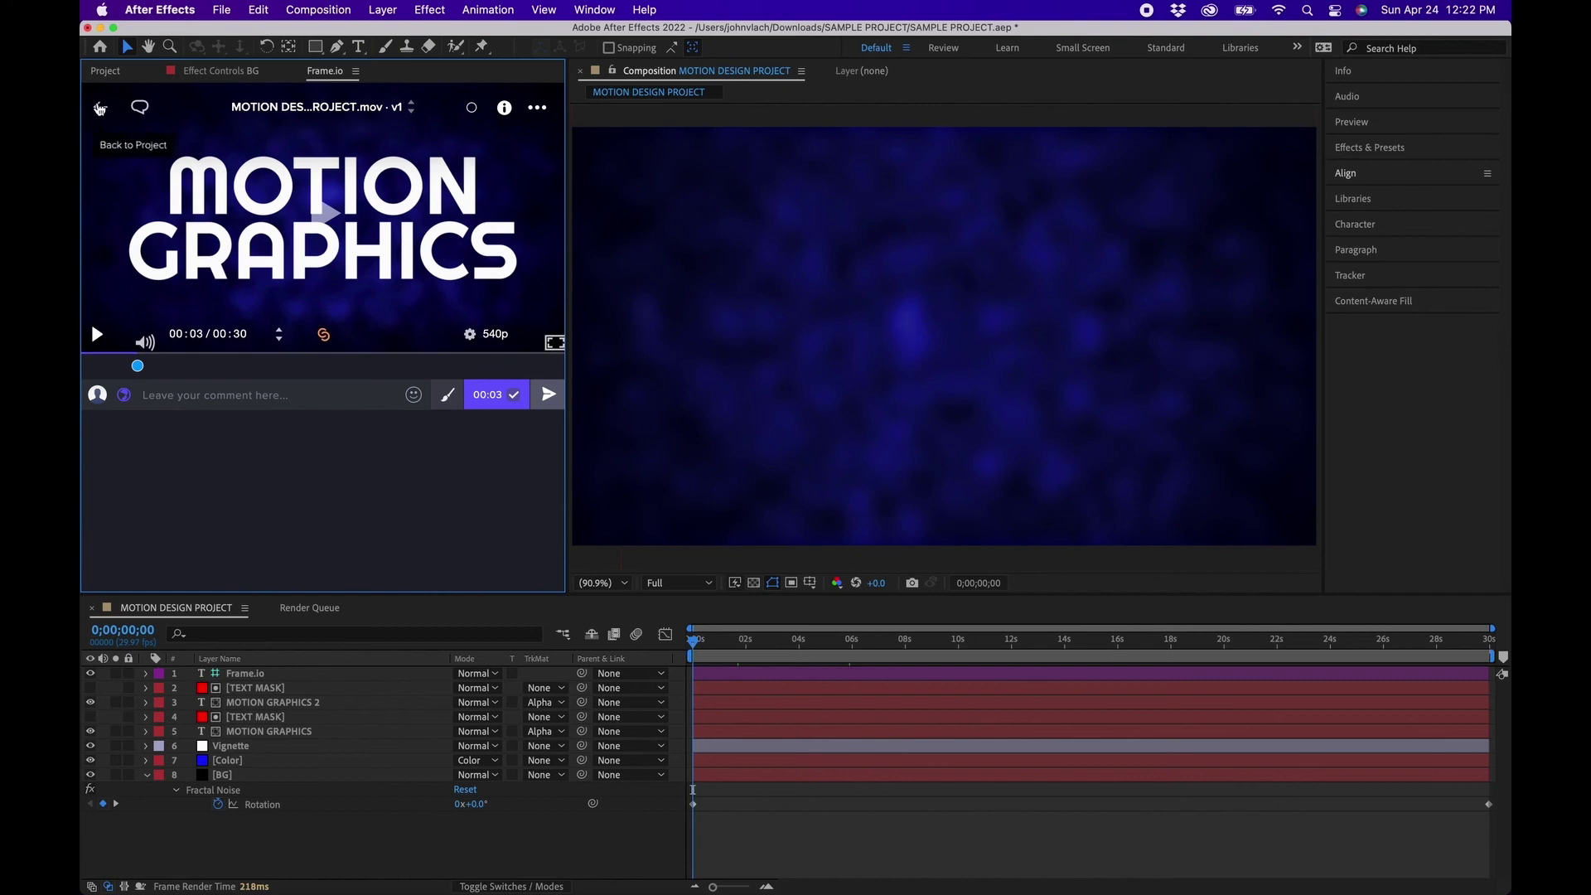
click(97, 112)
mouse_move(279, 242)
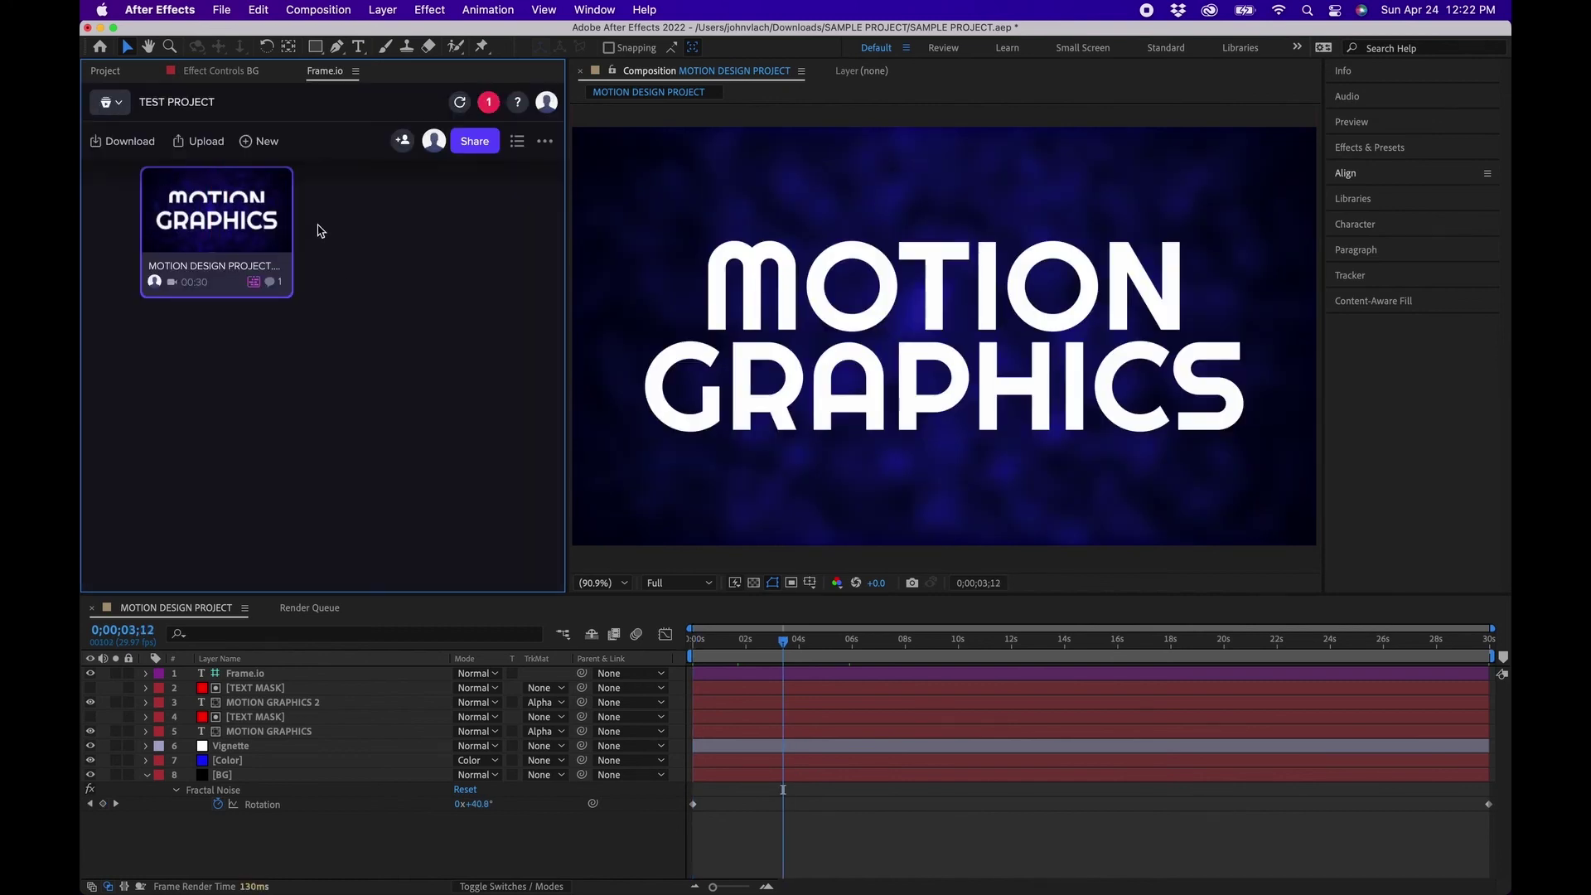
click(199, 142)
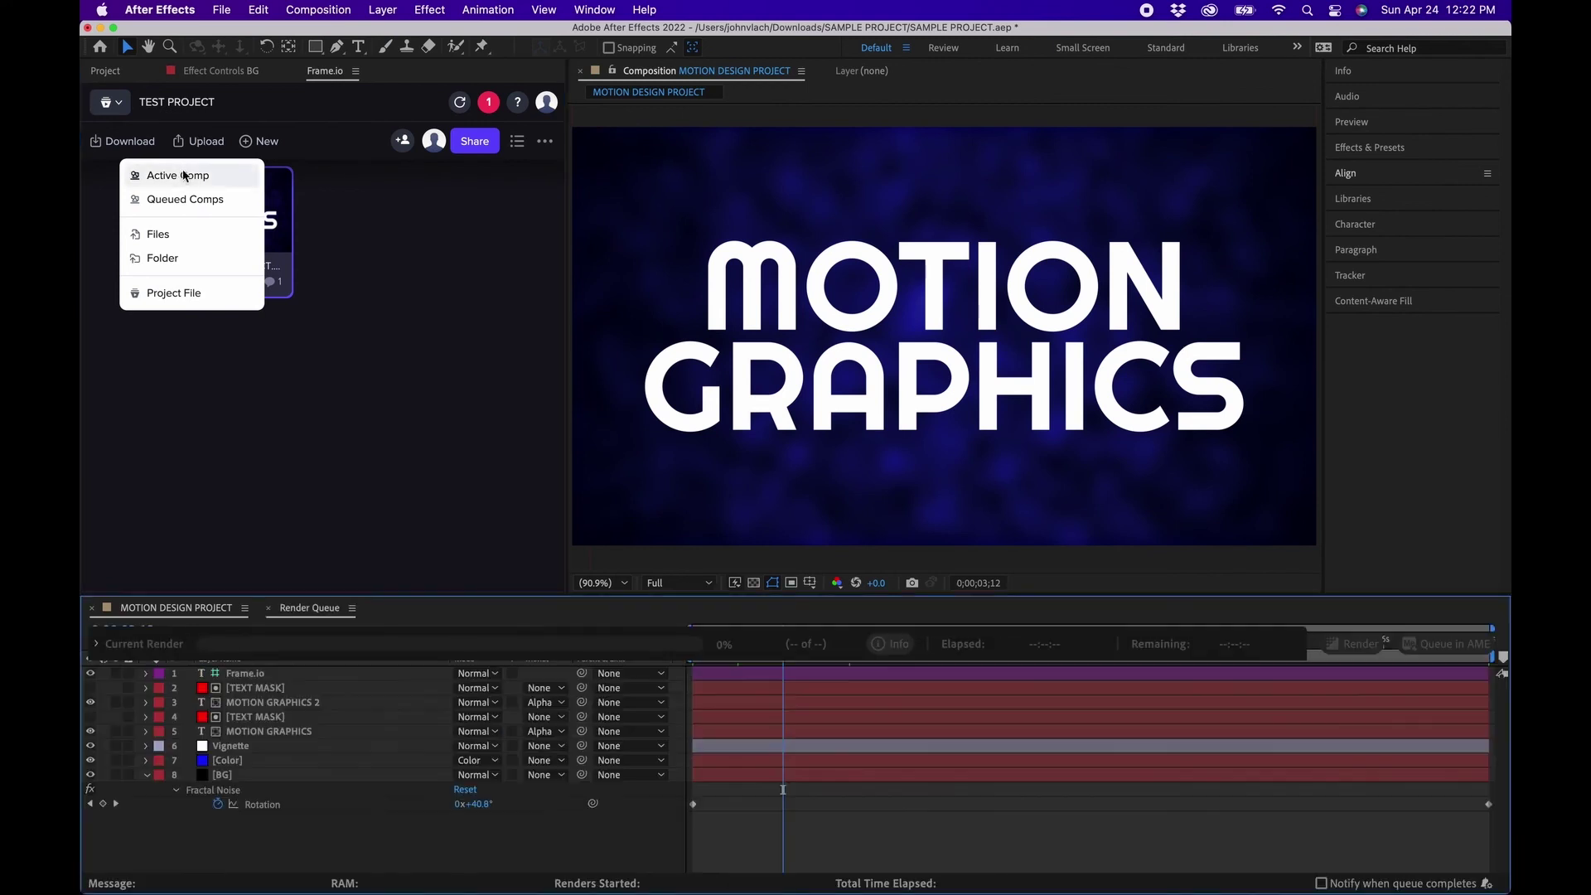
click(186, 172)
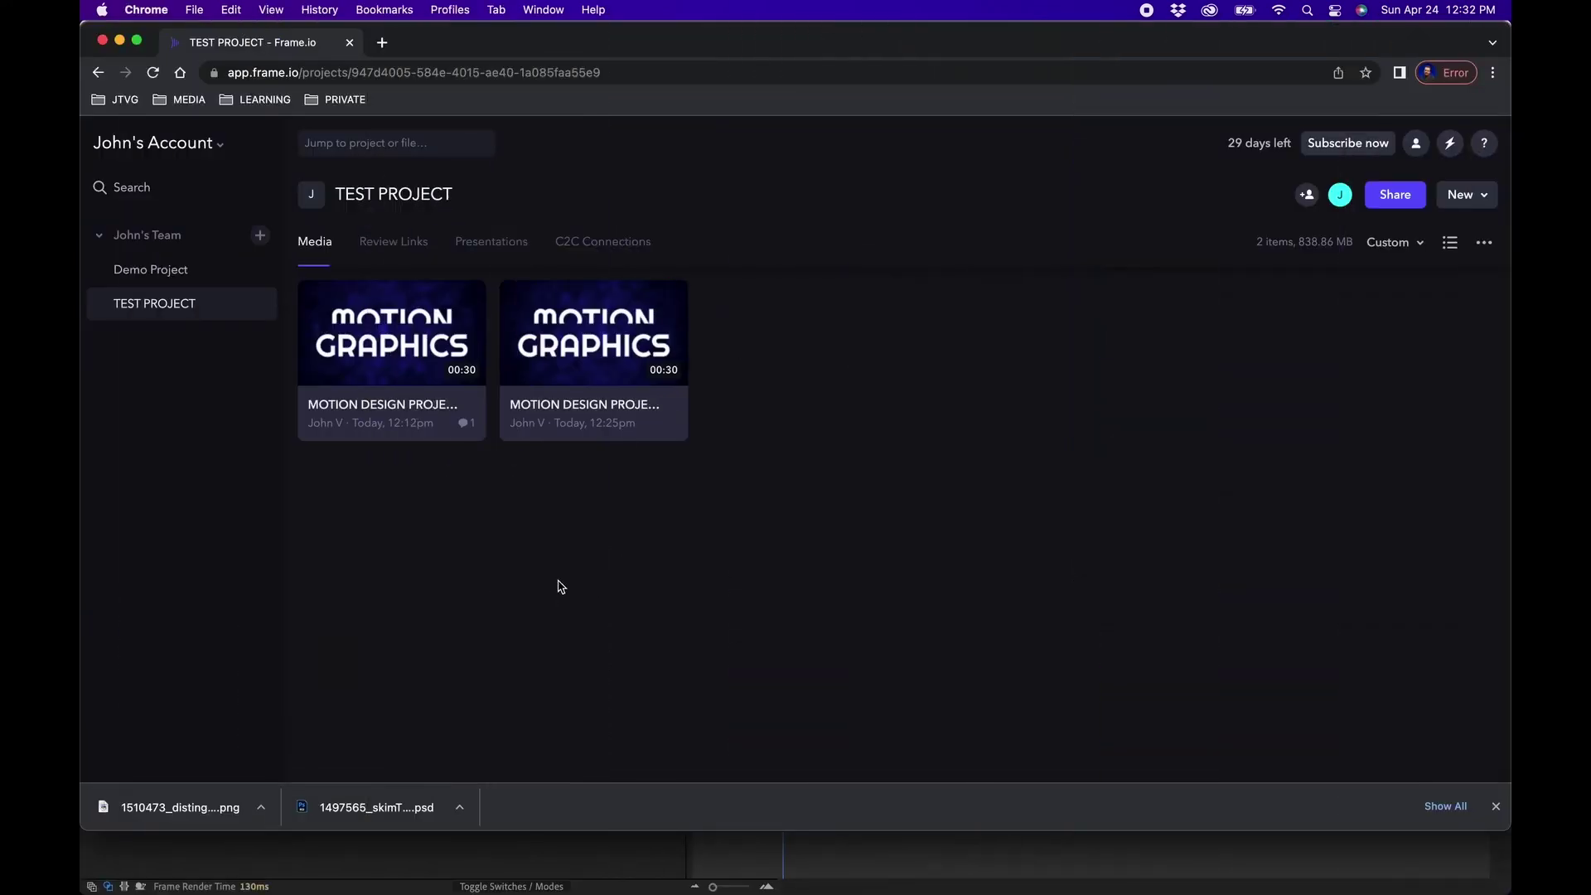
Stack the new upload onto the original MOTION GRAPHICS clip as version 2 and view it in Safari.
drag(590, 348, 415, 367)
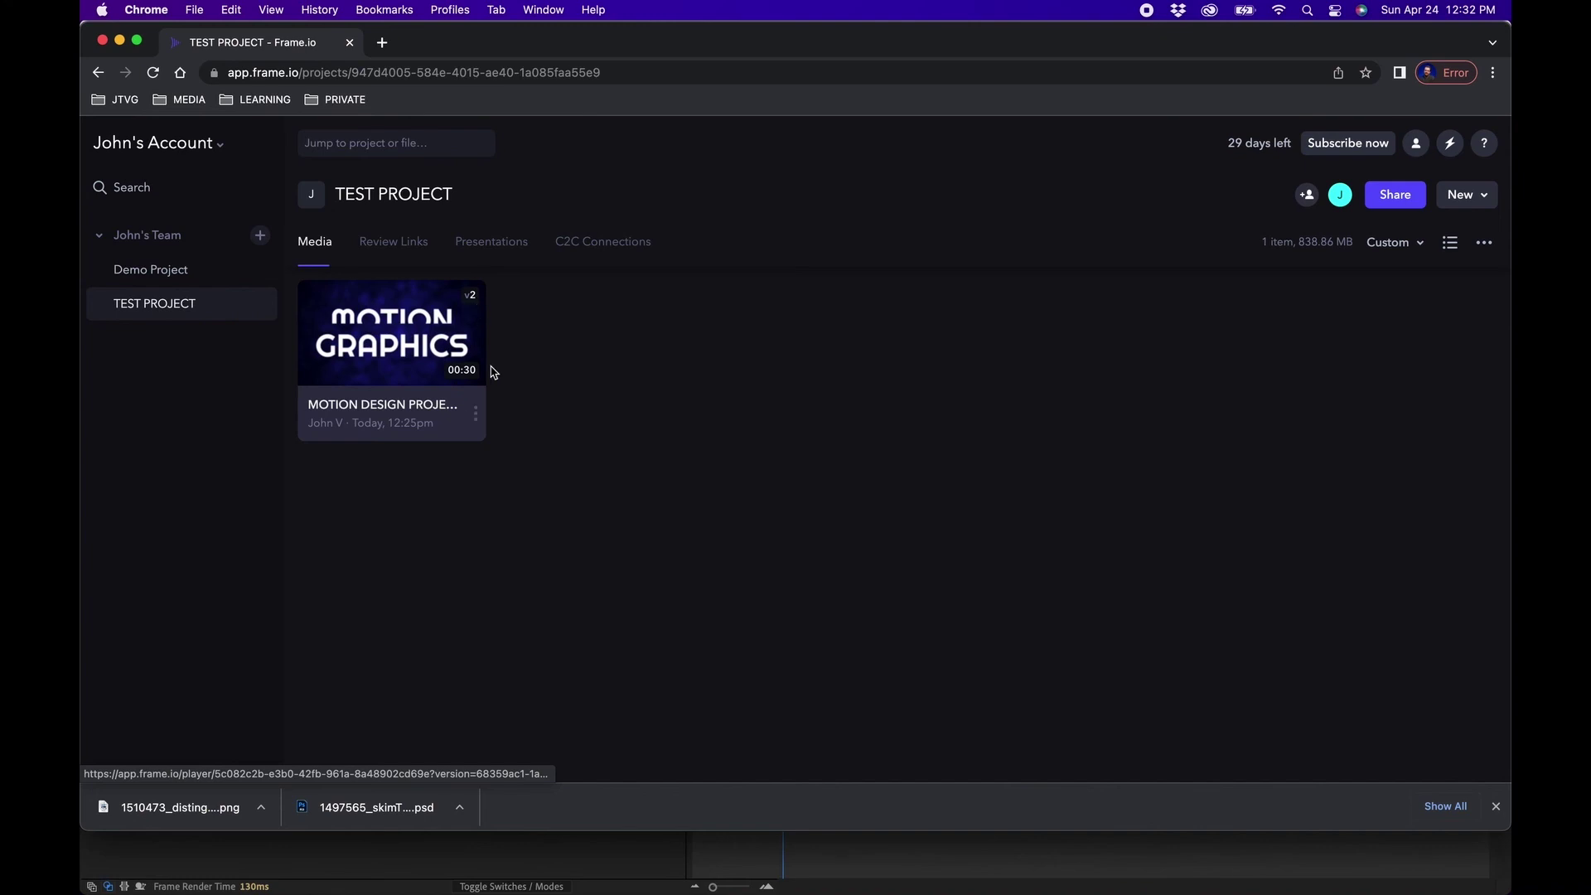
click(470, 881)
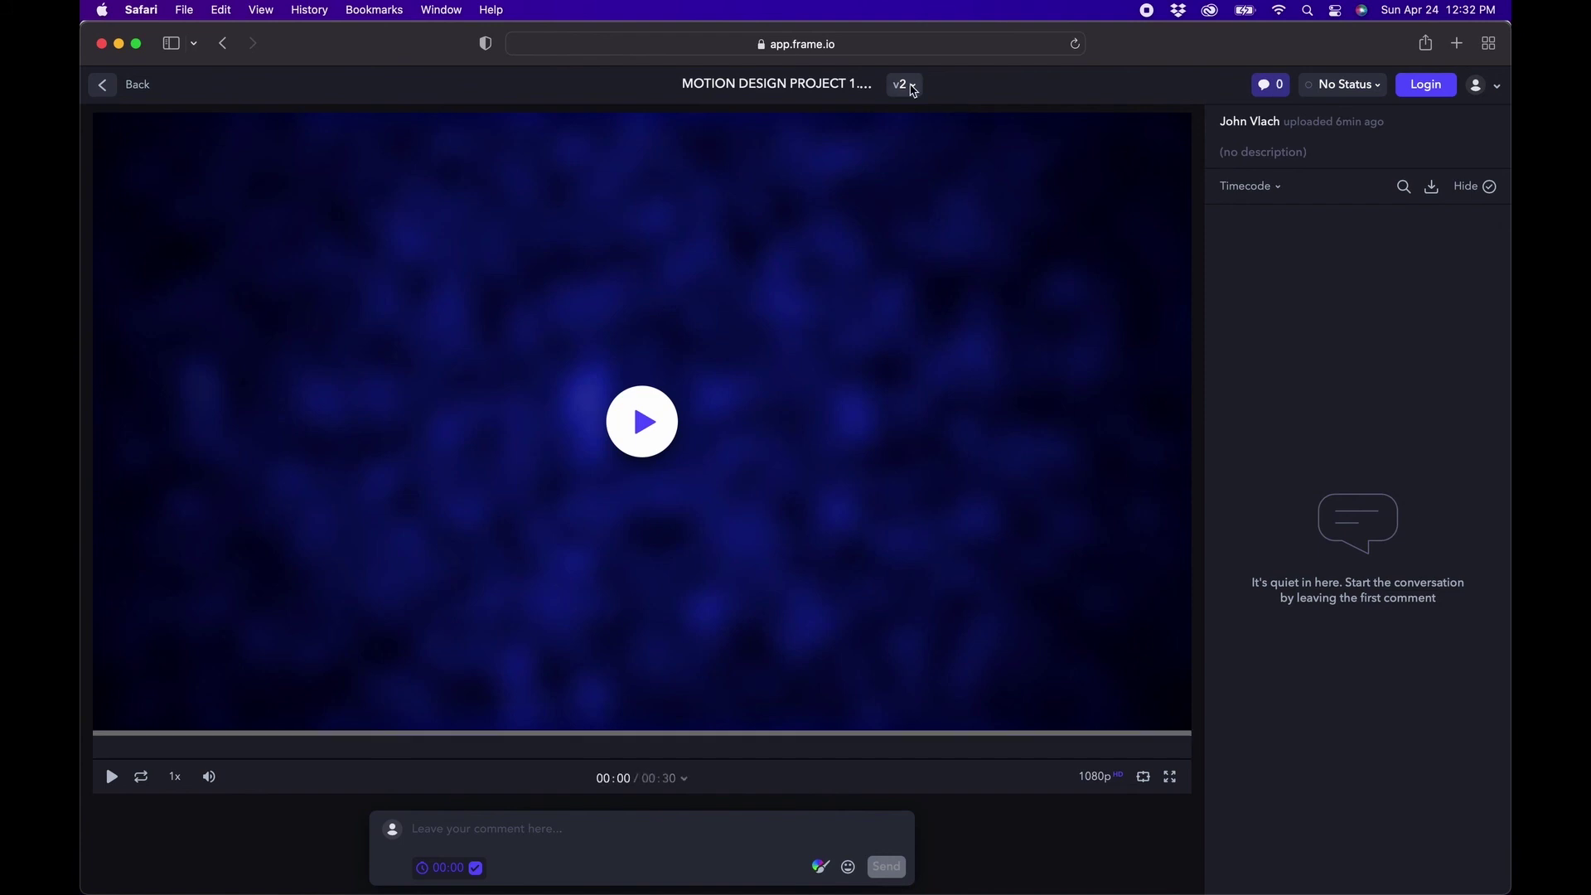
click(912, 86)
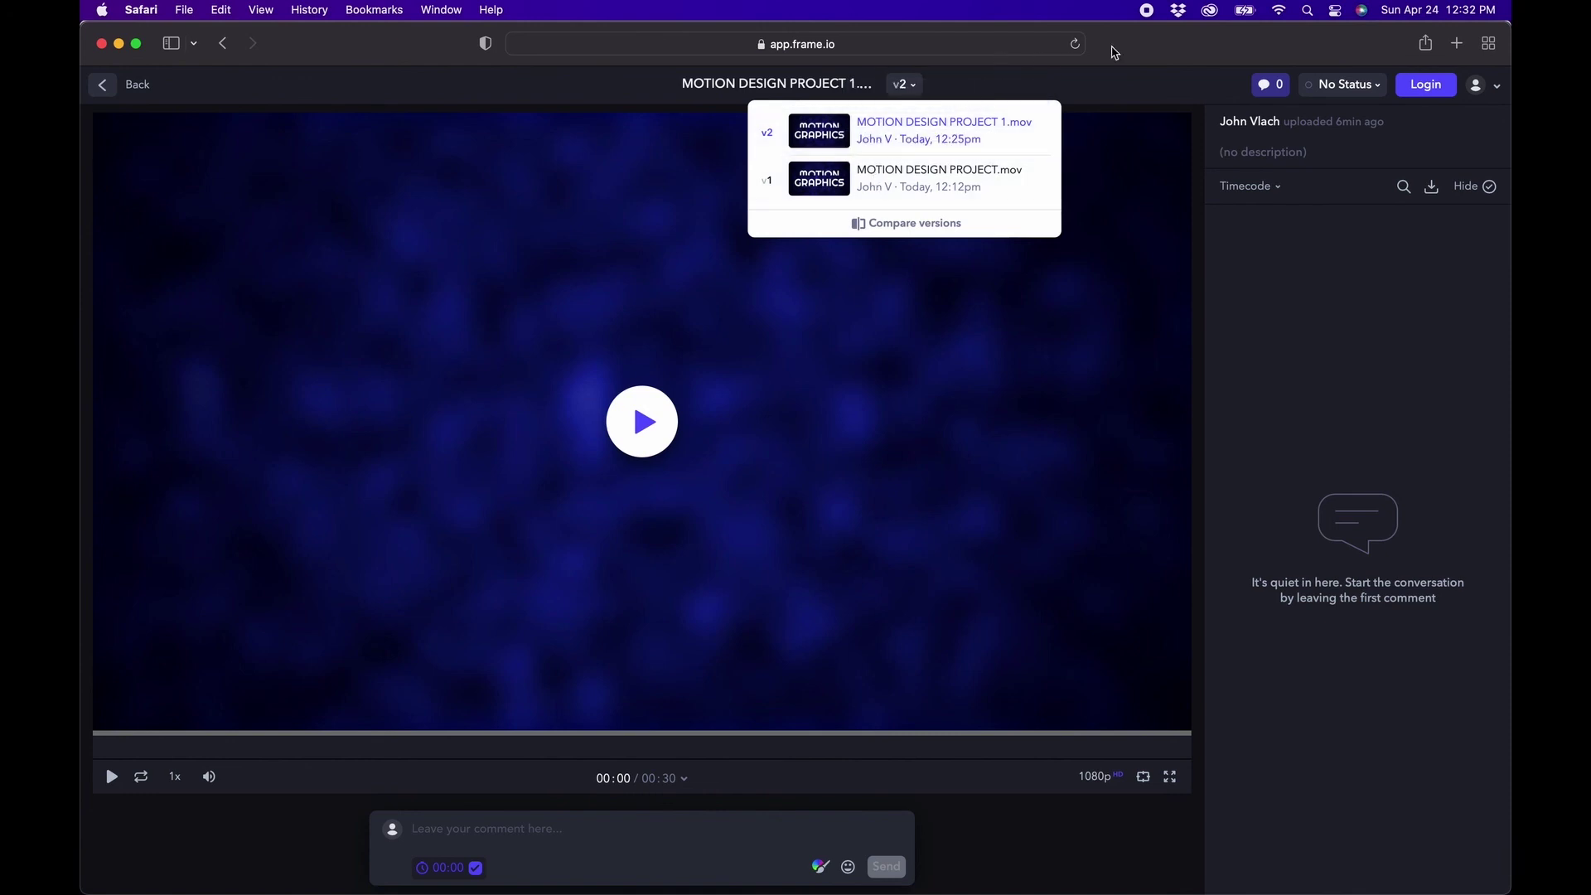
click(884, 225)
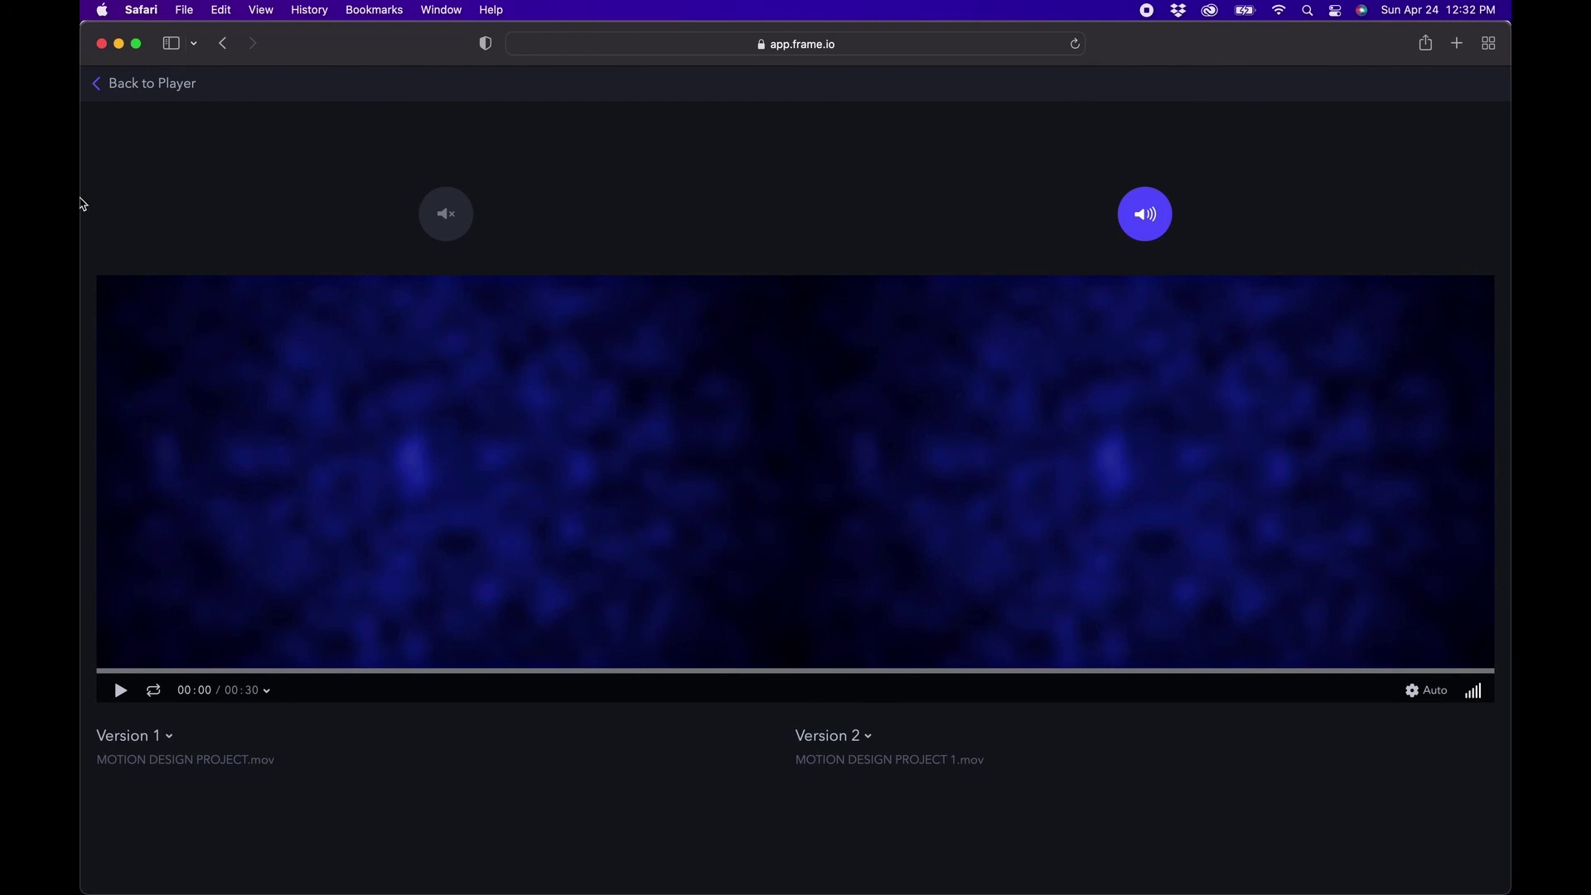
click(105, 86)
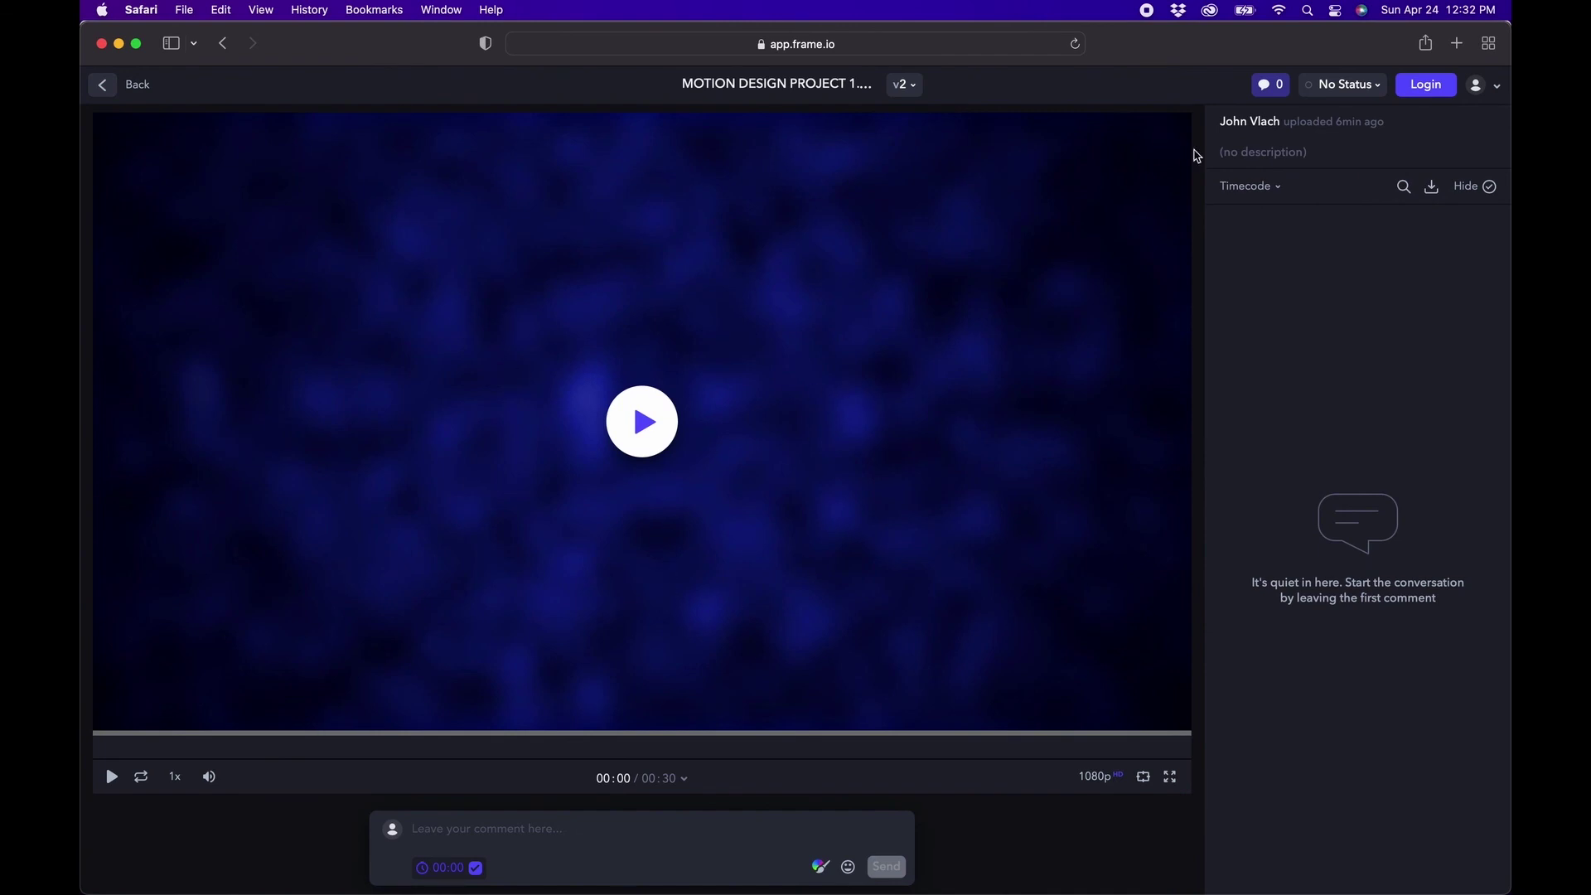
Enter the reviewer's e-mail, set the version 2 video's status to Approved, and return to Chrome.
click(1366, 89)
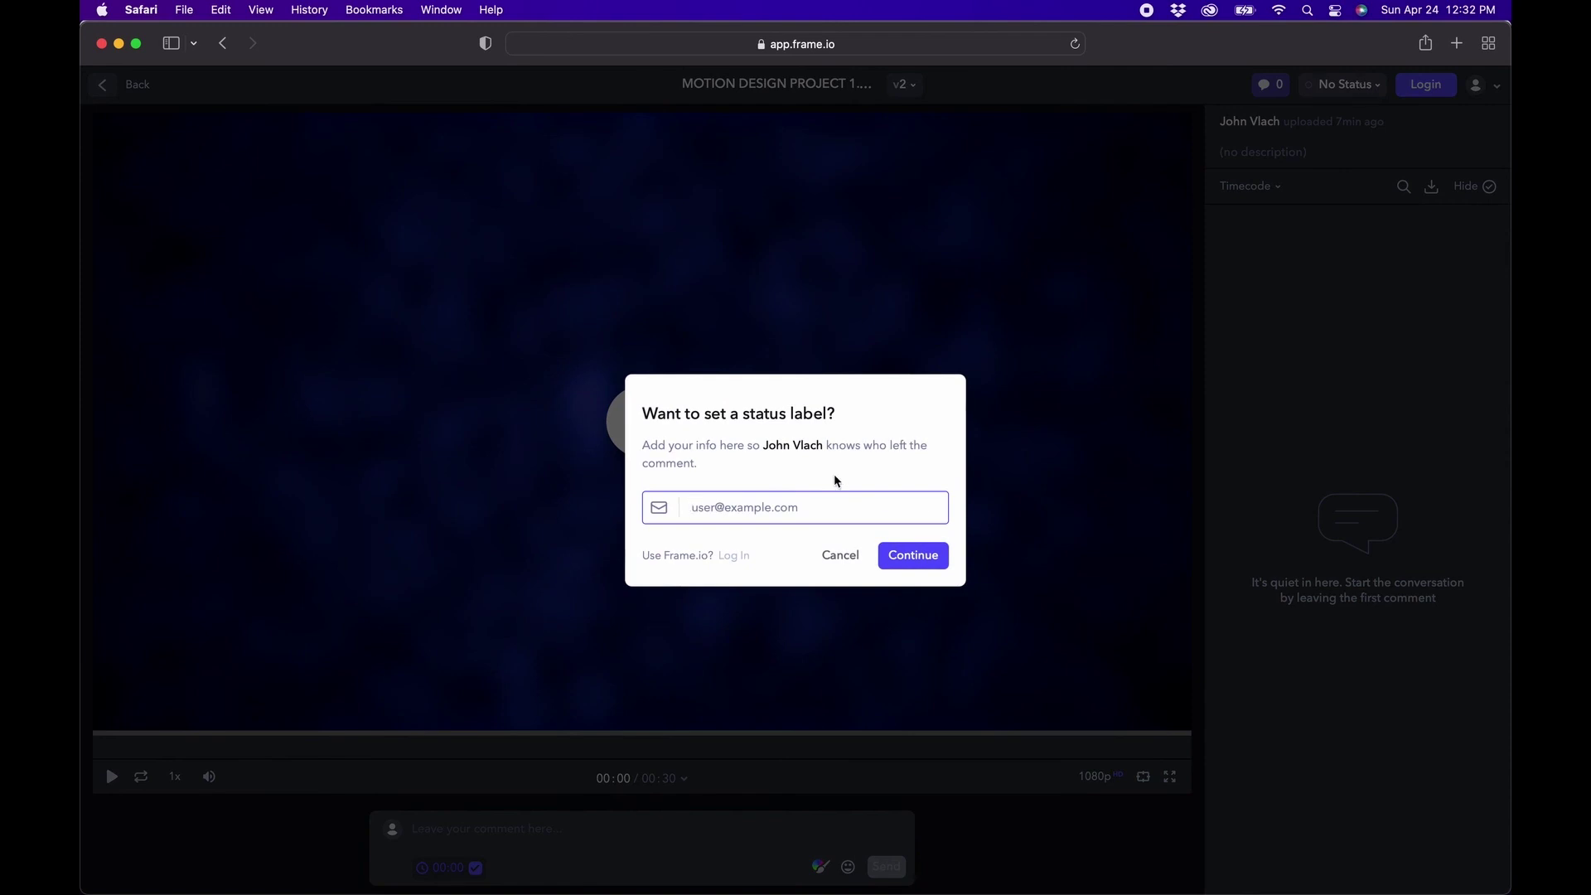
key(Return)
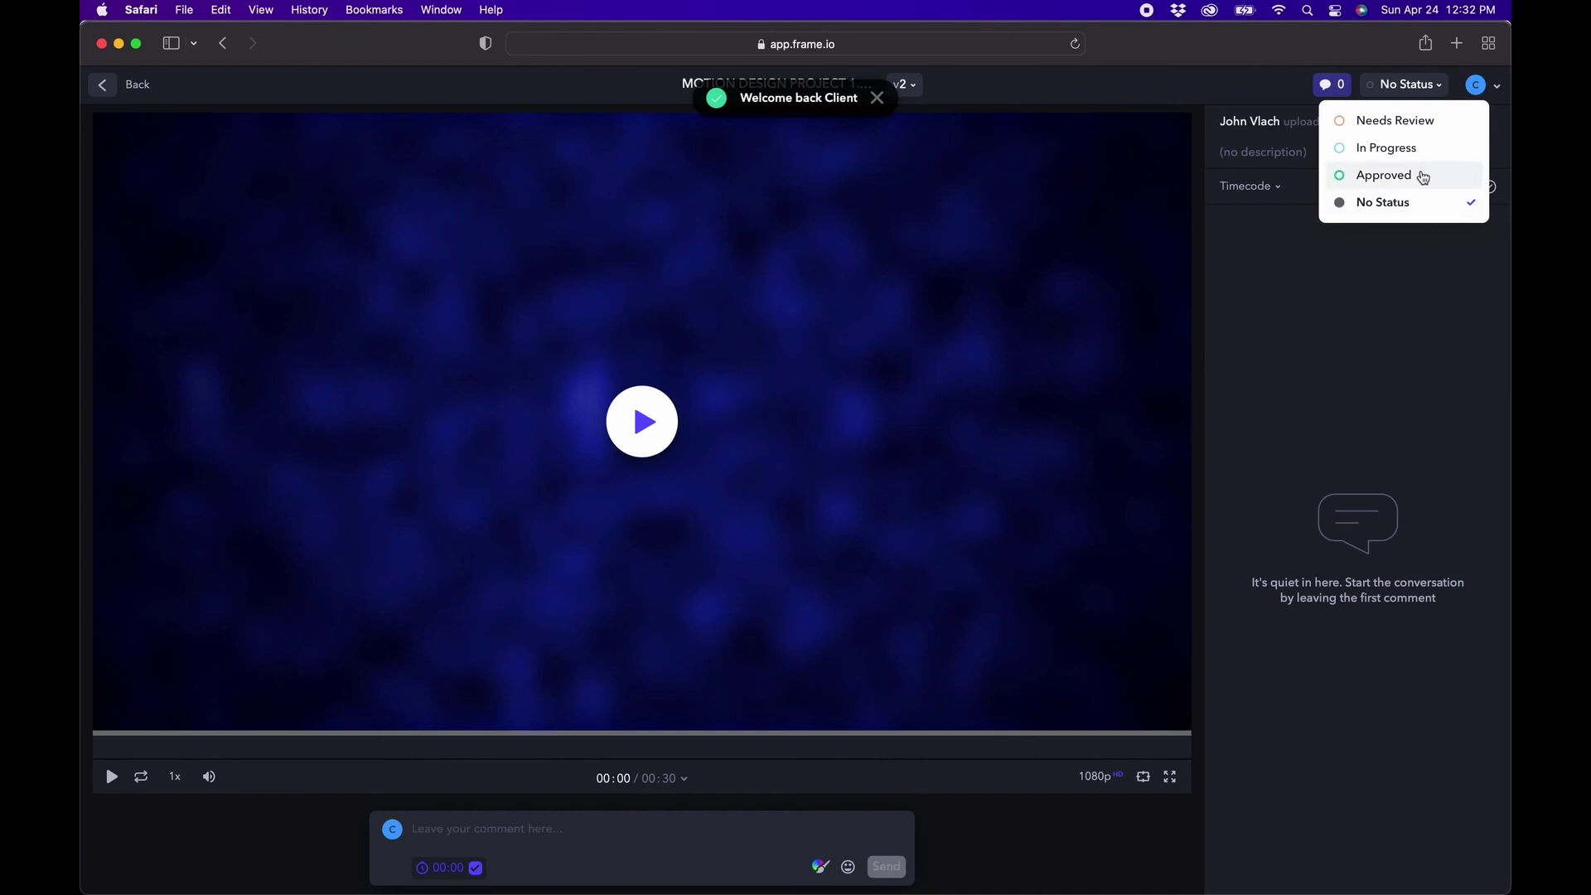
click(1423, 177)
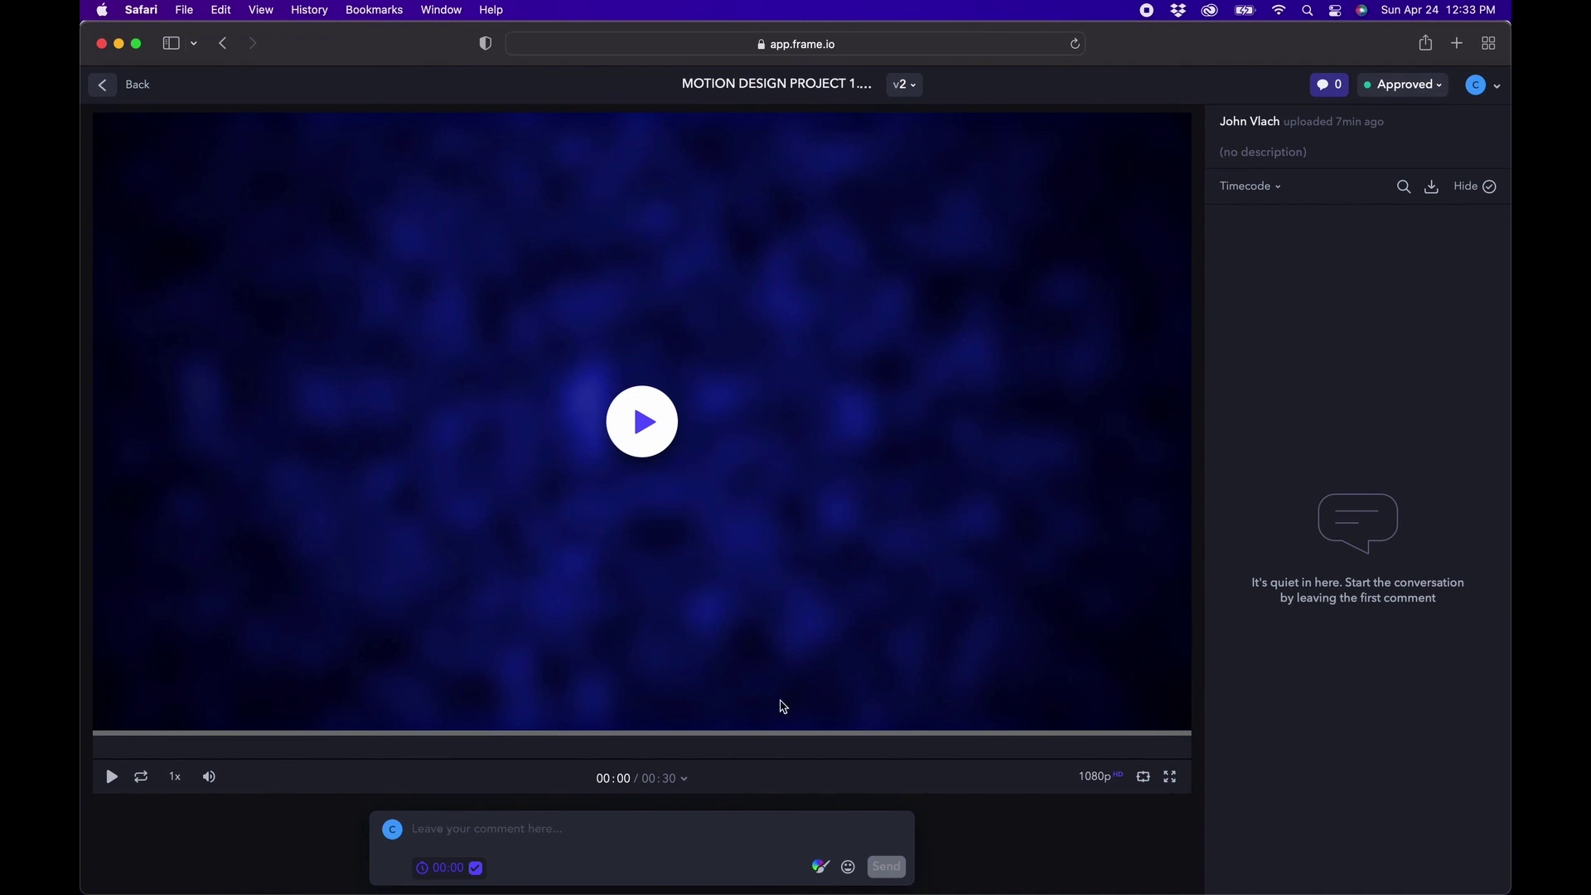
click(522, 870)
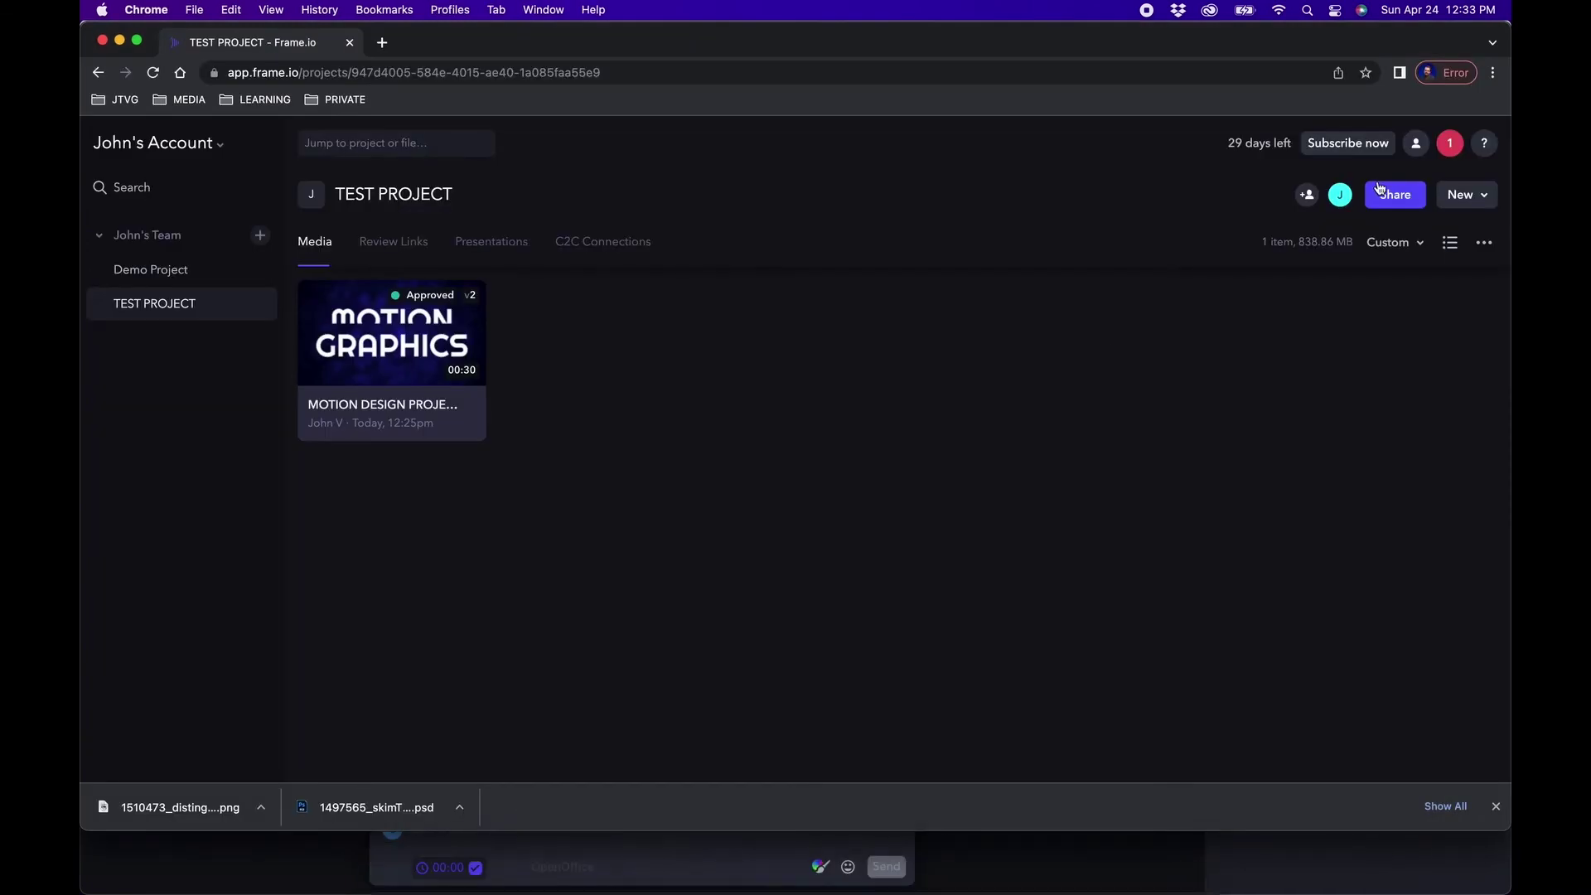
Show Frame.io's notifications list with the Approved status change and background-speed comment.
click(1449, 144)
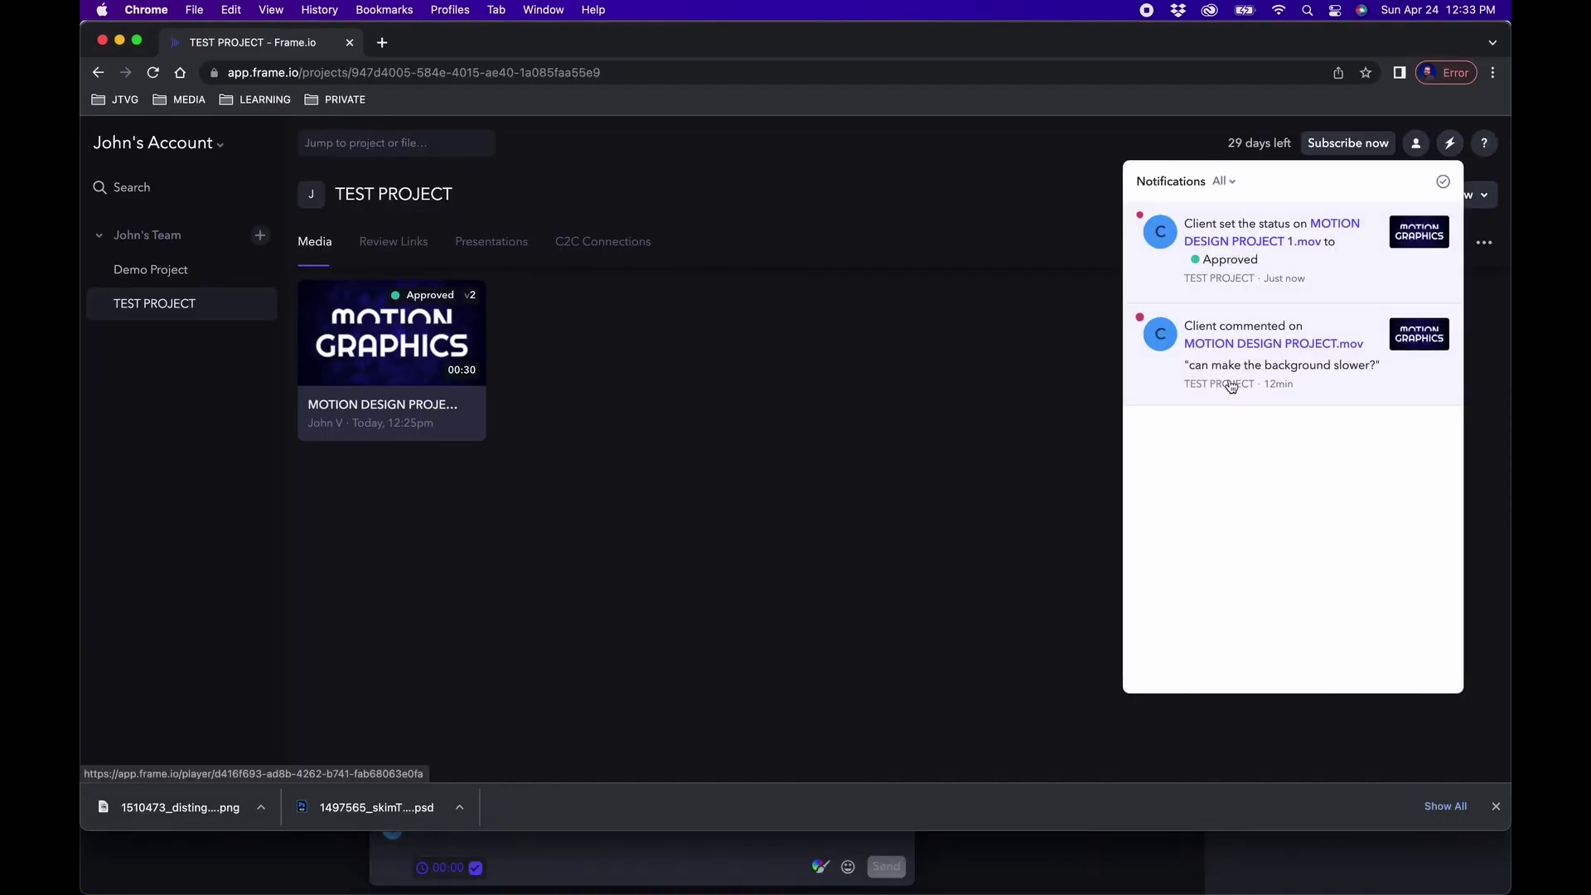